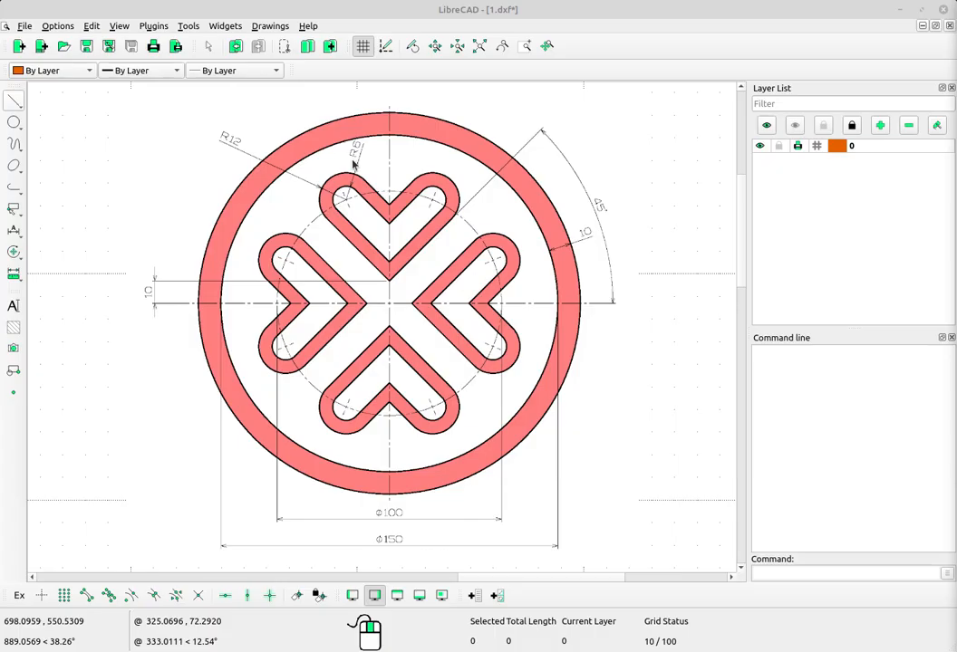
Step: Enable snapping to endpoints, centres, middle points and intersections
{"action": "middle_click_drag", "start_coordinate": [208, 446], "coordinate": [242, 385]}
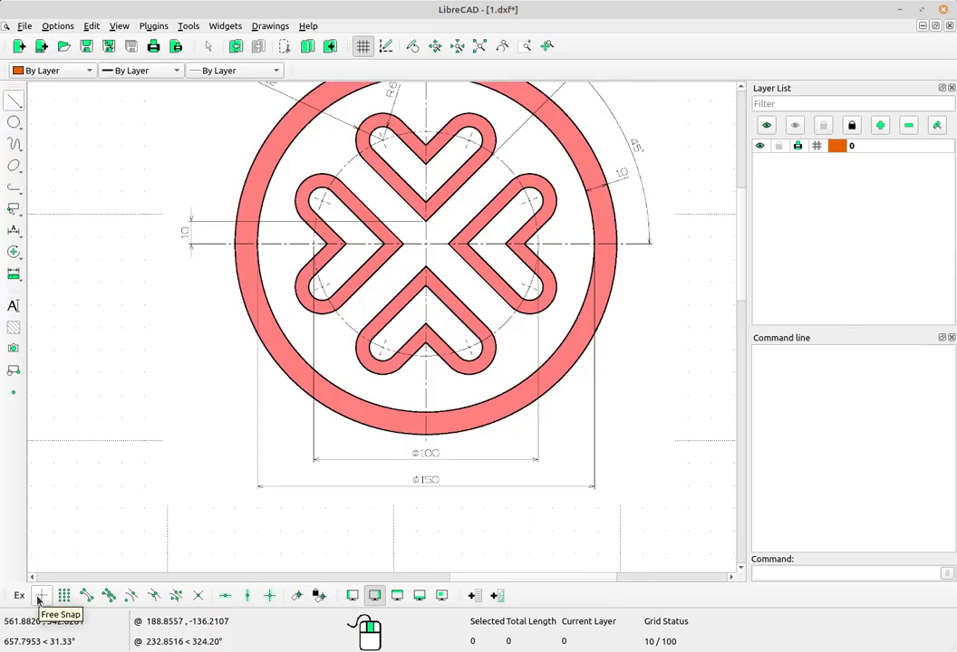
{"action": "left_click", "coordinate": [87, 596]}
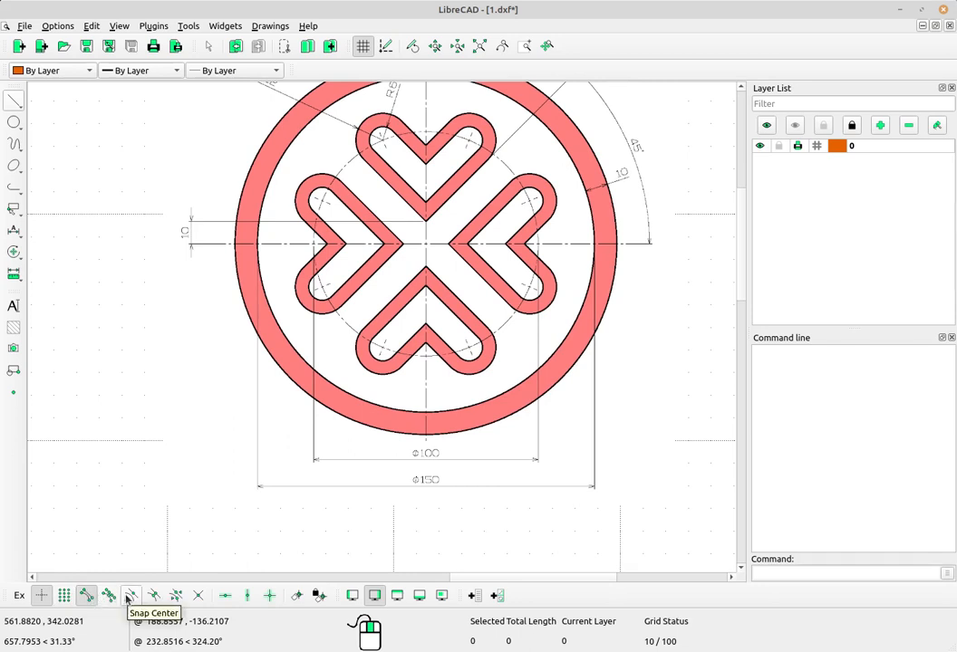
{"action": "left_click", "coordinate": [129, 598]}
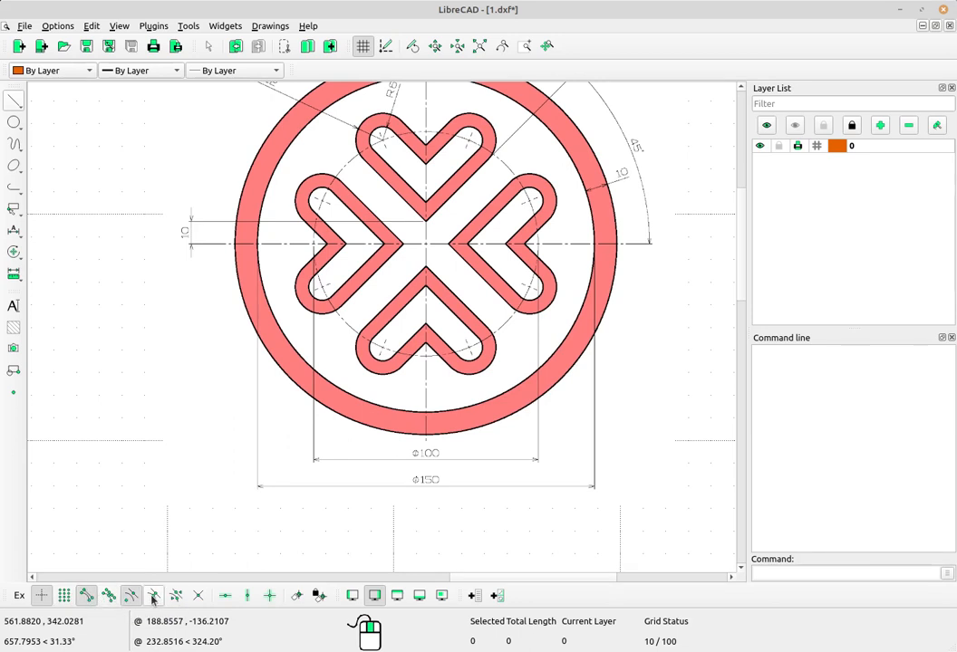
{"action": "left_click", "coordinate": [153, 597]}
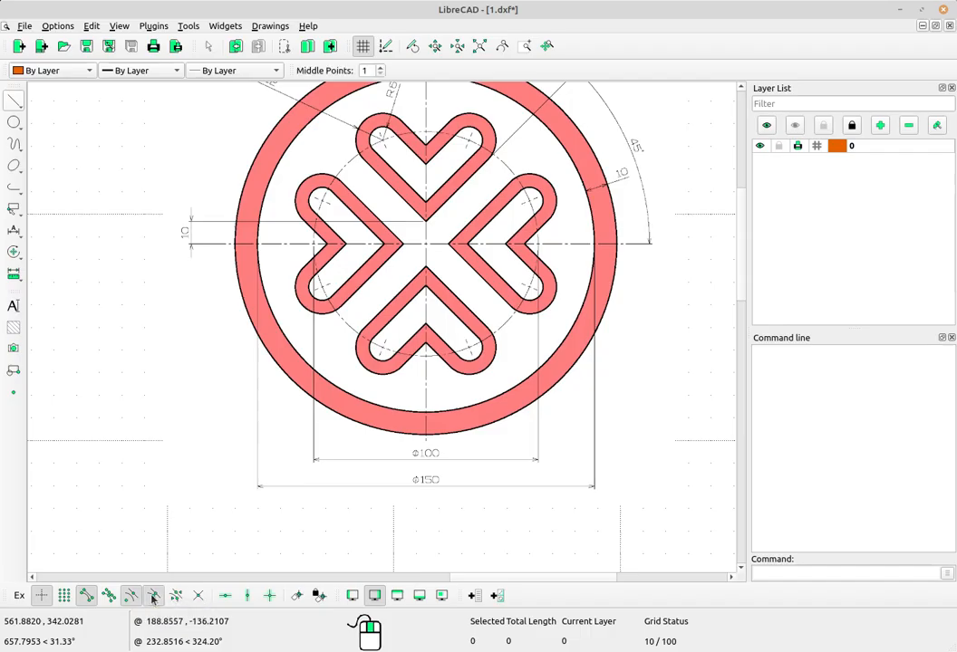
{"action": "left_click", "coordinate": [197, 597]}
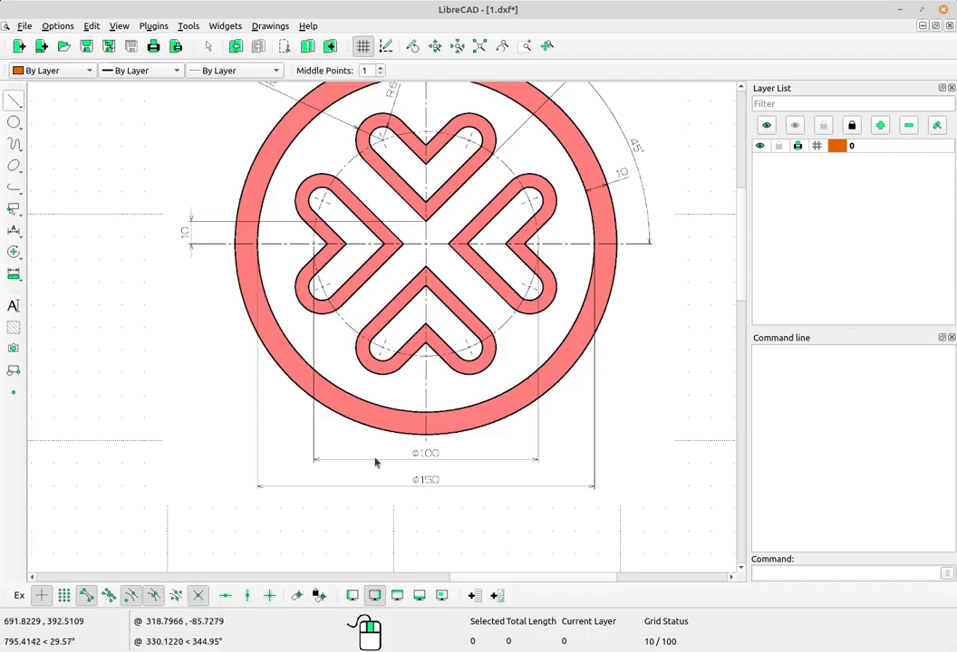
Step: Draw a circle of radius 50 by centre and point in the empty area beside the reference drawing
{"action": "middle_click_drag", "start_coordinate": [259, 376], "coordinate": [523, 327]}
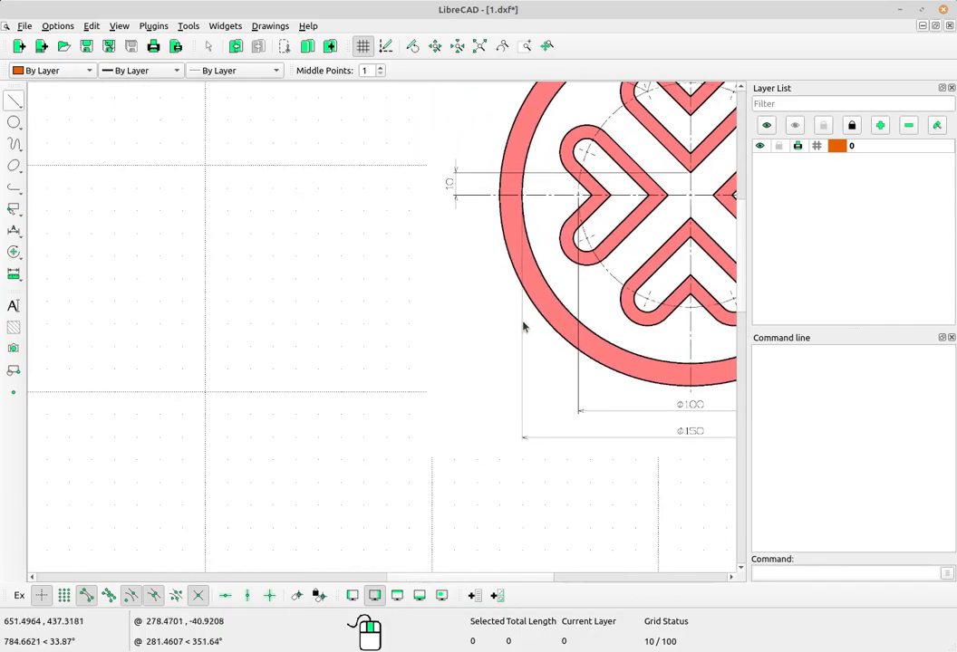
{"action": "mouse_move", "coordinate": [290, 403]}
{"action": "middle_mouse_down"}
{"action": "mouse_move", "coordinate": [364, 384]}
{"action": "mouse_move", "coordinate": [355, 384]}
{"action": "mouse_move", "coordinate": [363, 400]}
{"action": "mouse_move", "coordinate": [348, 453]}
{"action": "middle_mouse_up"}
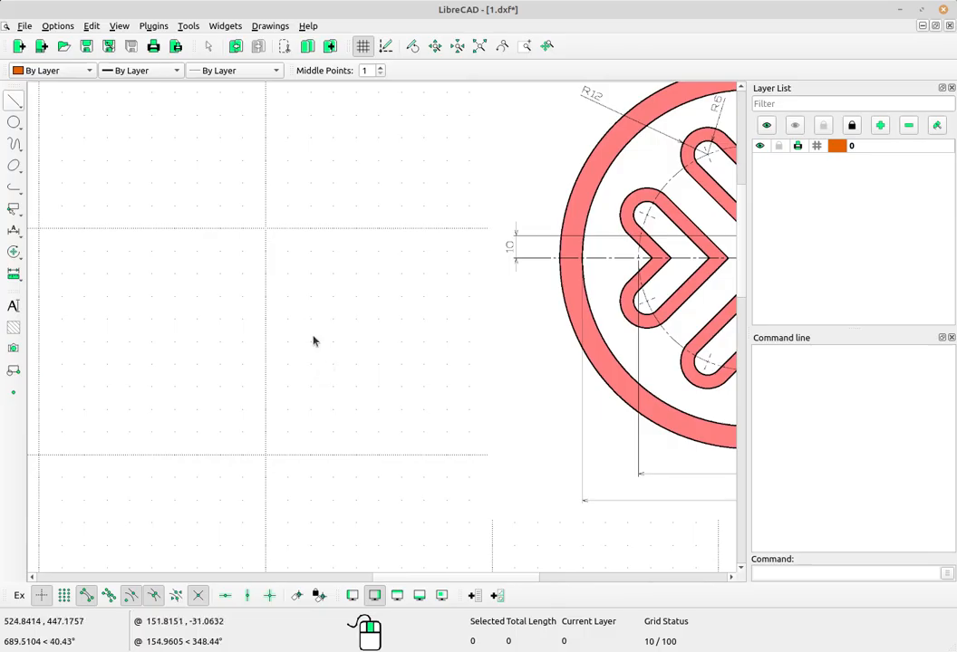
{"action": "left_click", "coordinate": [22, 126]}
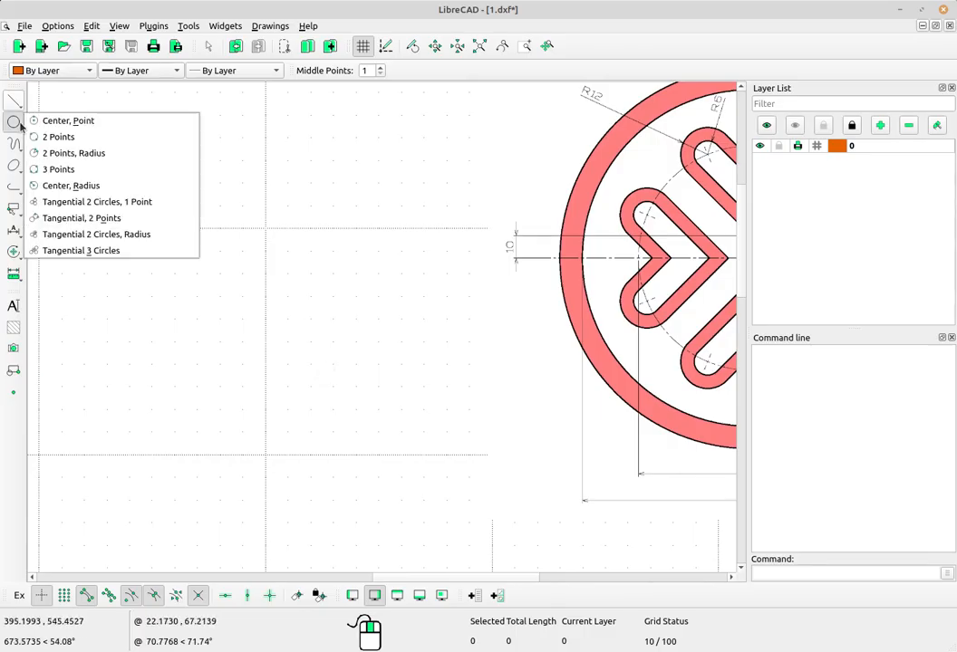
{"action": "left_click", "coordinate": [124, 121]}
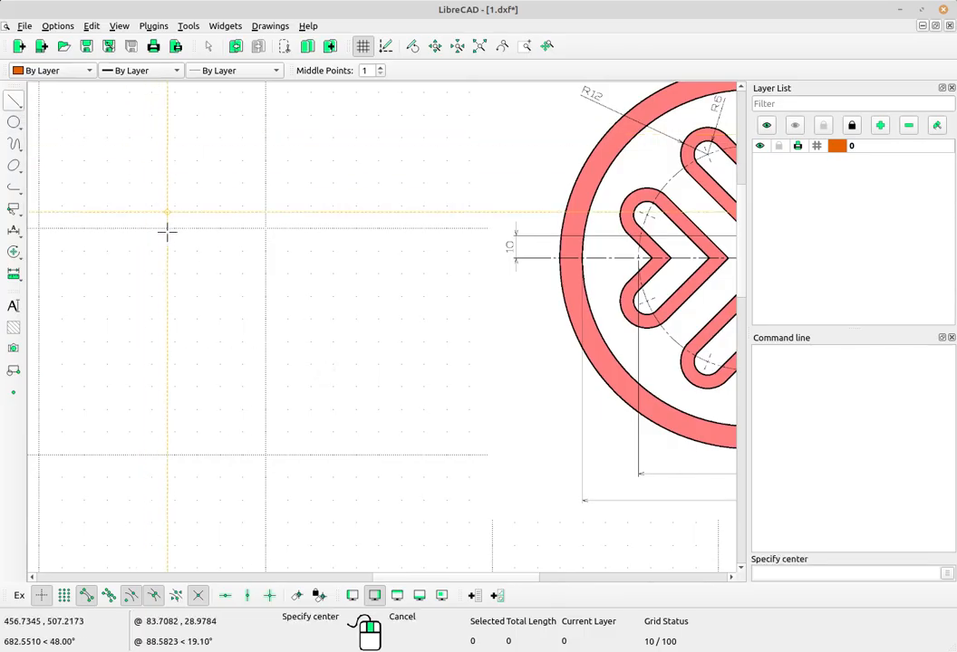
{"action": "mouse_move", "coordinate": [163, 283]}
{"action": "middle_mouse_down"}
{"action": "mouse_move", "coordinate": [183, 293]}
{"action": "mouse_move", "coordinate": [172, 297]}
{"action": "middle_mouse_up"}
{"action": "left_click", "coordinate": [157, 292]}
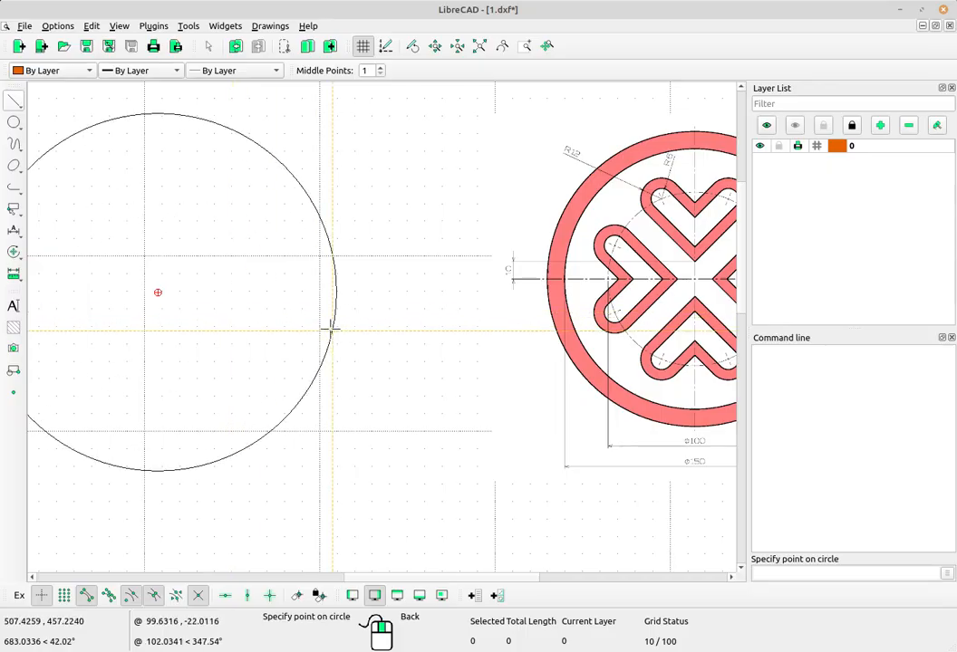
{"action": "middle_click_drag", "start_coordinate": [405, 359], "coordinate": [370, 343]}
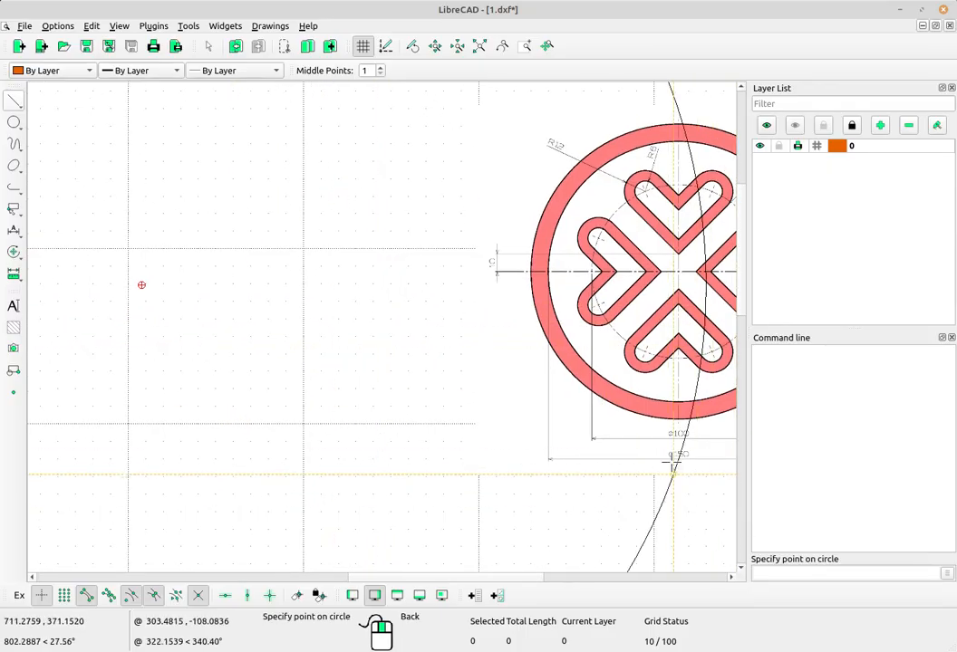
{"action": "scroll", "coordinate": [666, 458], "scroll_direction": "up", "scroll_amount": 2}
{"action": "scroll", "coordinate": [666, 457], "scroll_direction": "up", "scroll_amount": 1}
{"action": "middle_click_drag", "start_coordinate": [664, 444], "coordinate": [508, 477]}
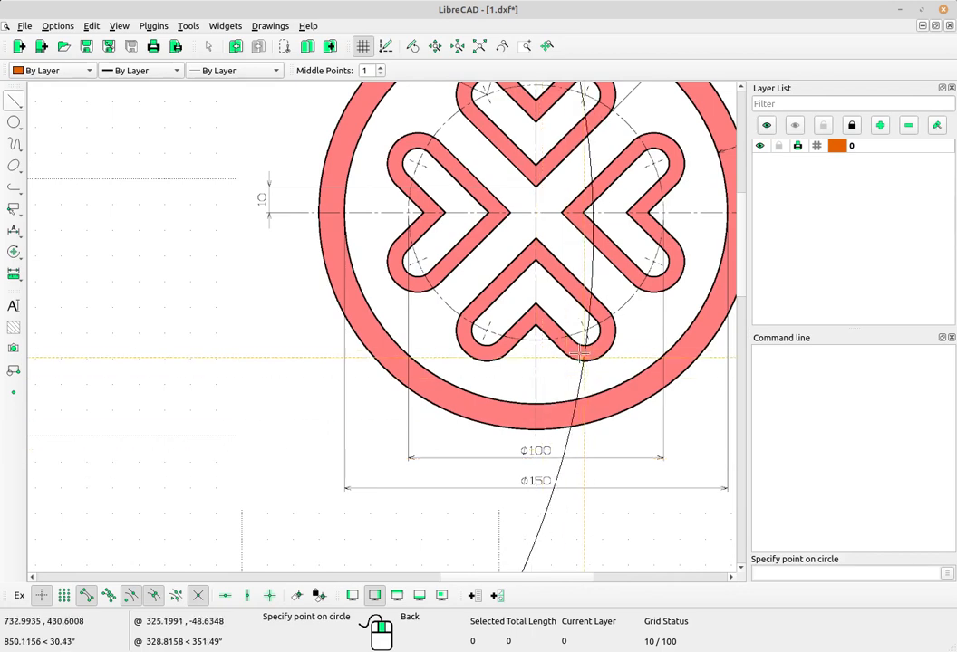
{"action": "scroll", "coordinate": [425, 327], "scroll_direction": "down", "scroll_amount": 1}
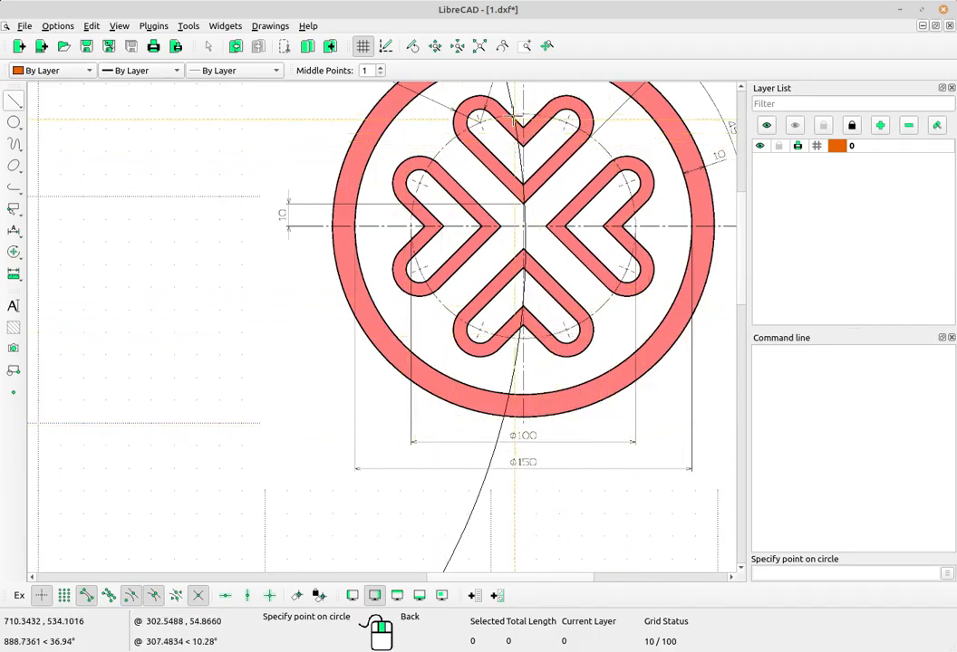
{"action": "scroll", "coordinate": [485, 99], "scroll_direction": "up", "scroll_amount": 3}
{"action": "scroll", "coordinate": [406, 390], "scroll_direction": "down", "scroll_amount": 3}
{"action": "middle_click_drag", "start_coordinate": [569, 475], "coordinate": [554, 426]}
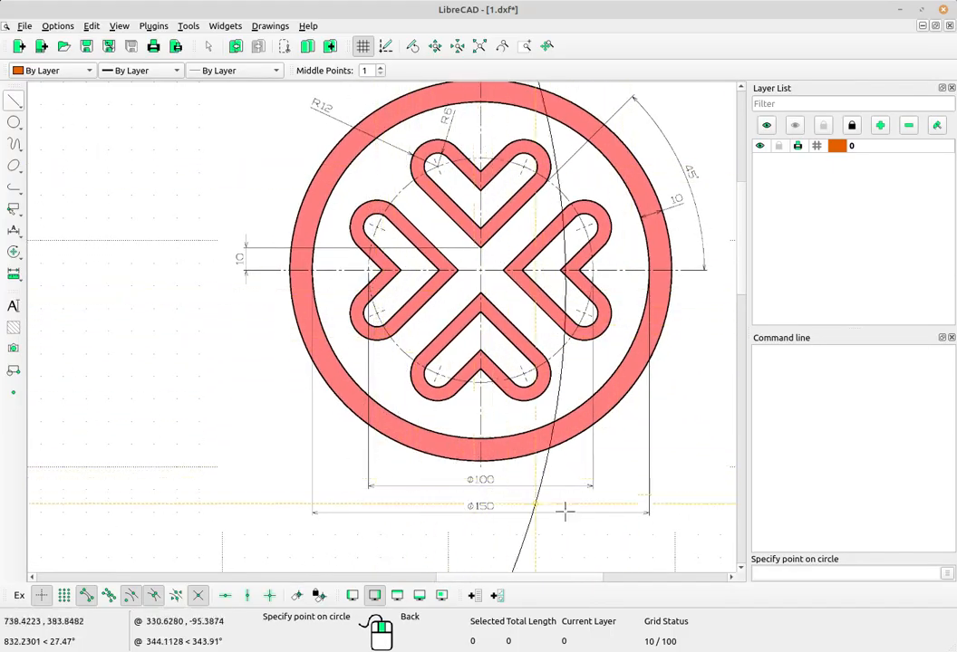
{"action": "left_click", "coordinate": [779, 573]}
{"action": "type", "text": "50"}
{"action": "key", "text": "Return"}
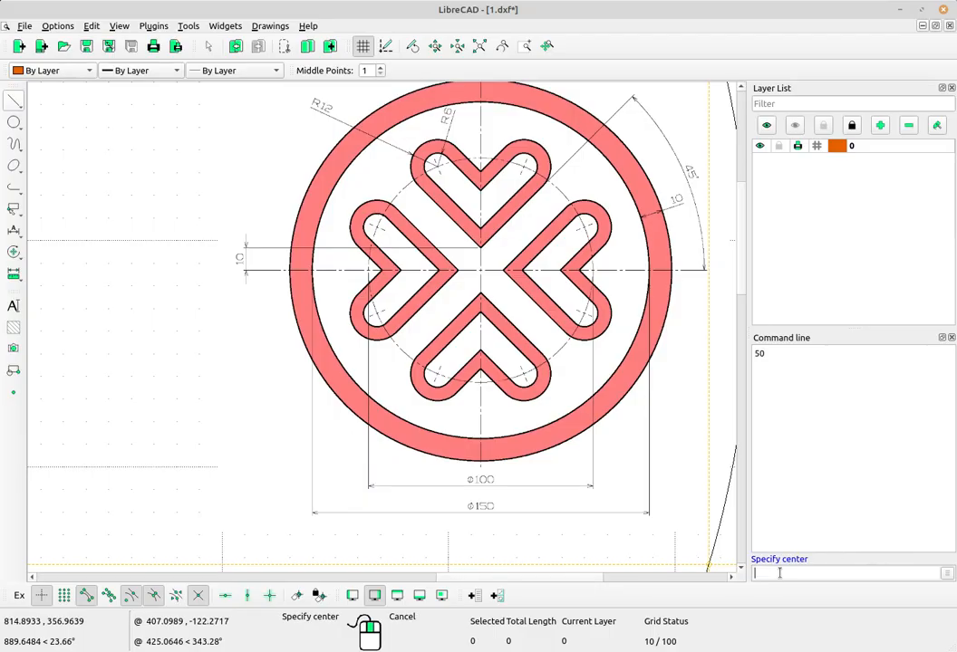
Step: Draw a concentric circle of radius 75 around the centre of the radius 50 circle
{"action": "scroll", "coordinate": [414, 342], "scroll_direction": "down", "scroll_amount": 3}
{"action": "middle_click_drag", "start_coordinate": [193, 344], "coordinate": [419, 351]}
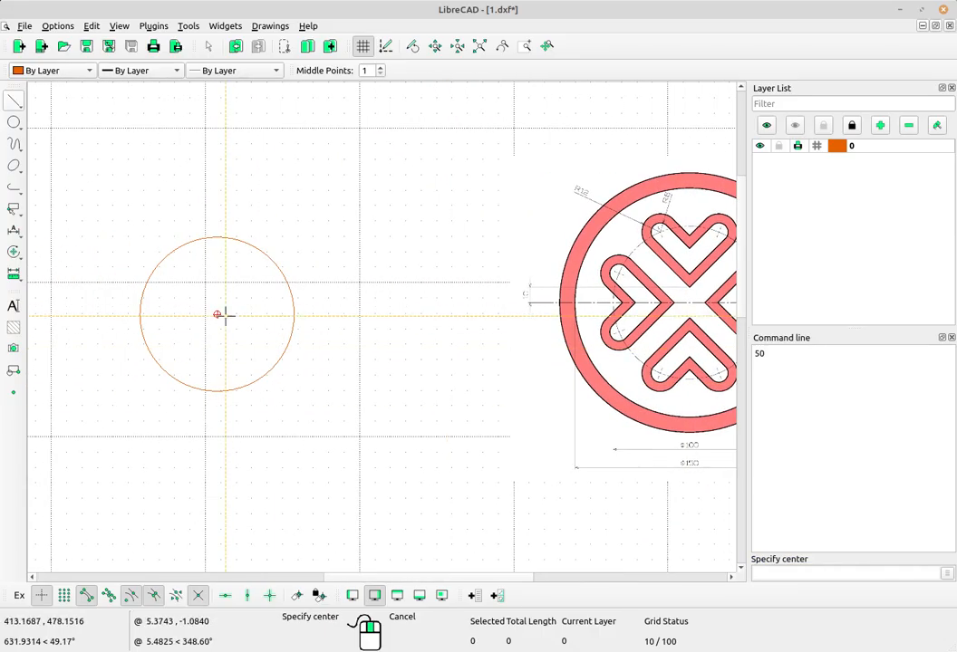
{"action": "scroll", "coordinate": [218, 314], "scroll_direction": "up", "scroll_amount": 2}
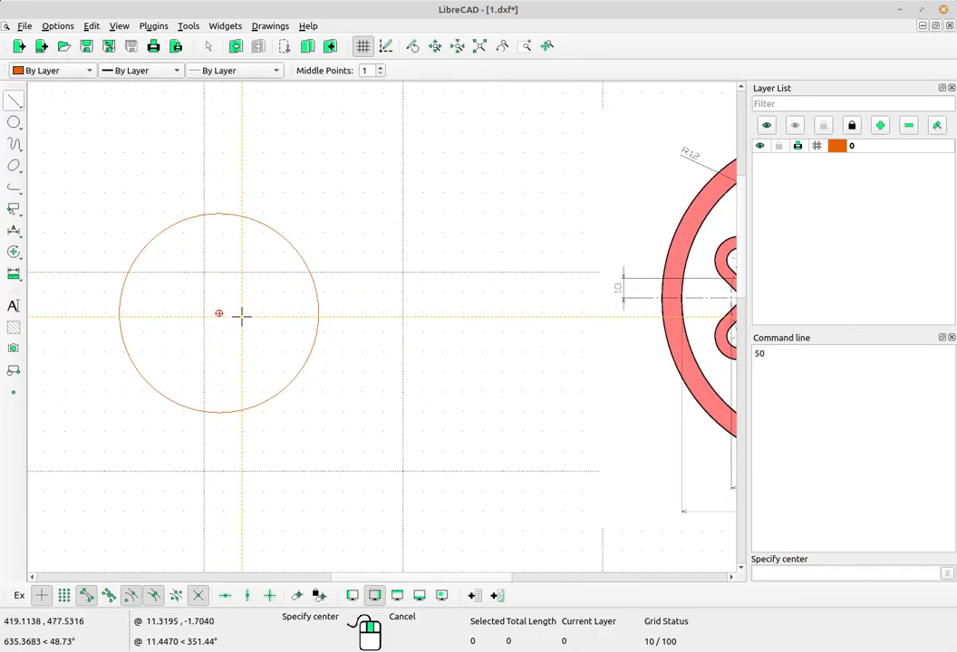
{"action": "left_click", "coordinate": [218, 315]}
{"action": "scroll", "coordinate": [293, 303], "scroll_direction": "down", "scroll_amount": 2}
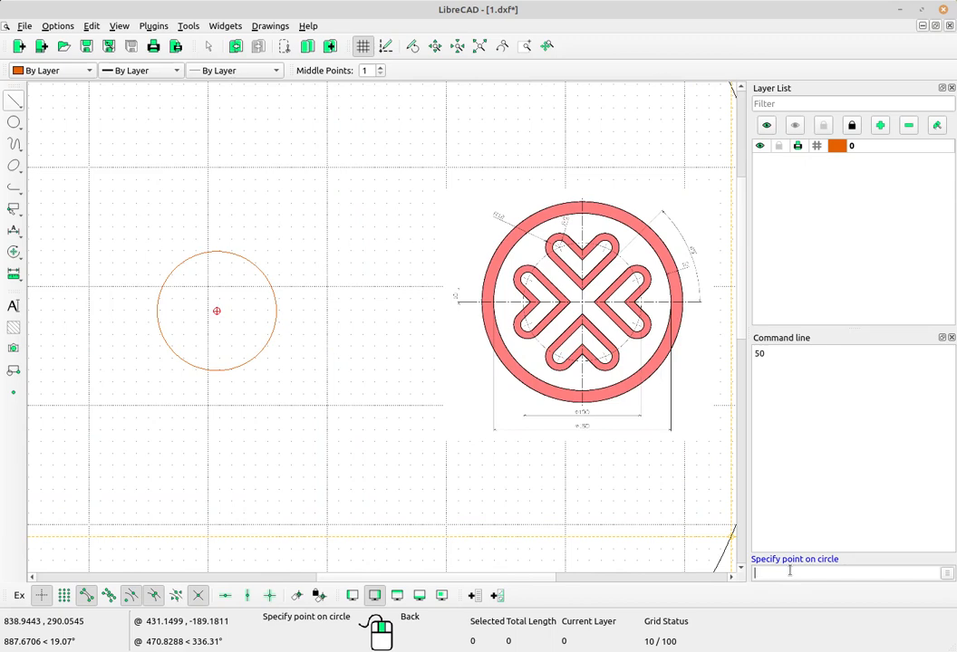
{"action": "scroll", "coordinate": [561, 404], "scroll_direction": "up", "scroll_amount": 4}
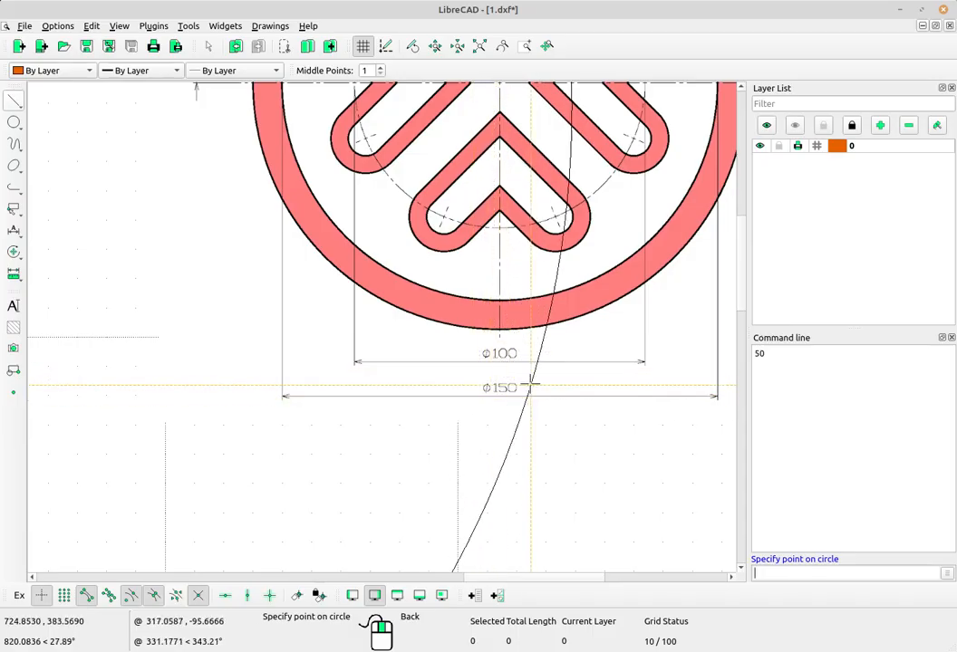
{"action": "scroll", "coordinate": [524, 392], "scroll_direction": "up", "scroll_amount": 2}
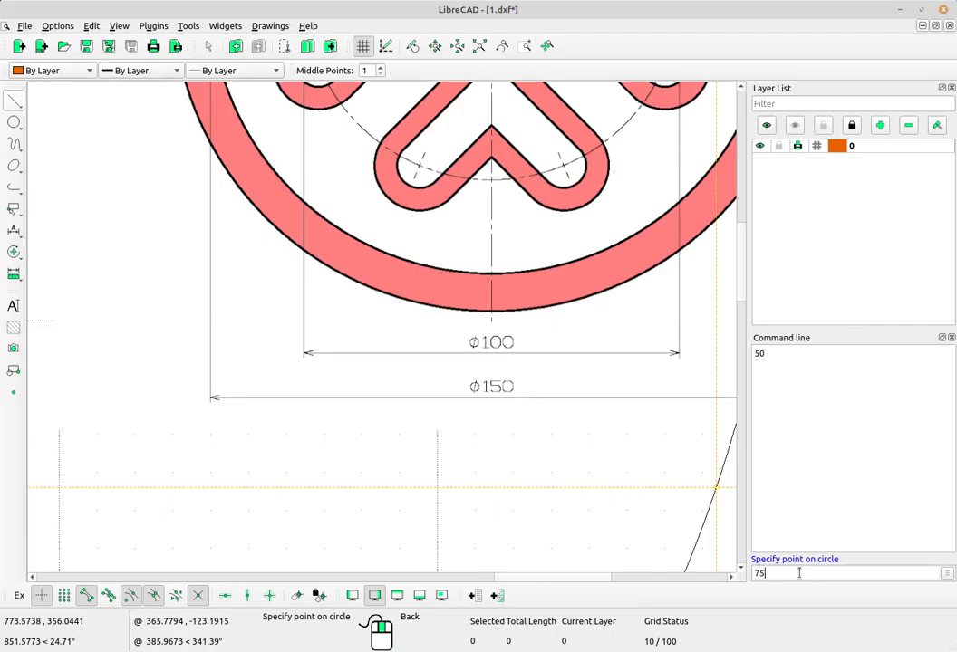
{"action": "left_click", "coordinate": [799, 572]}
{"action": "type", "text": "75"}
{"action": "key", "text": "Return"}
{"action": "scroll", "coordinate": [139, 287], "scroll_direction": "down", "scroll_amount": 3}
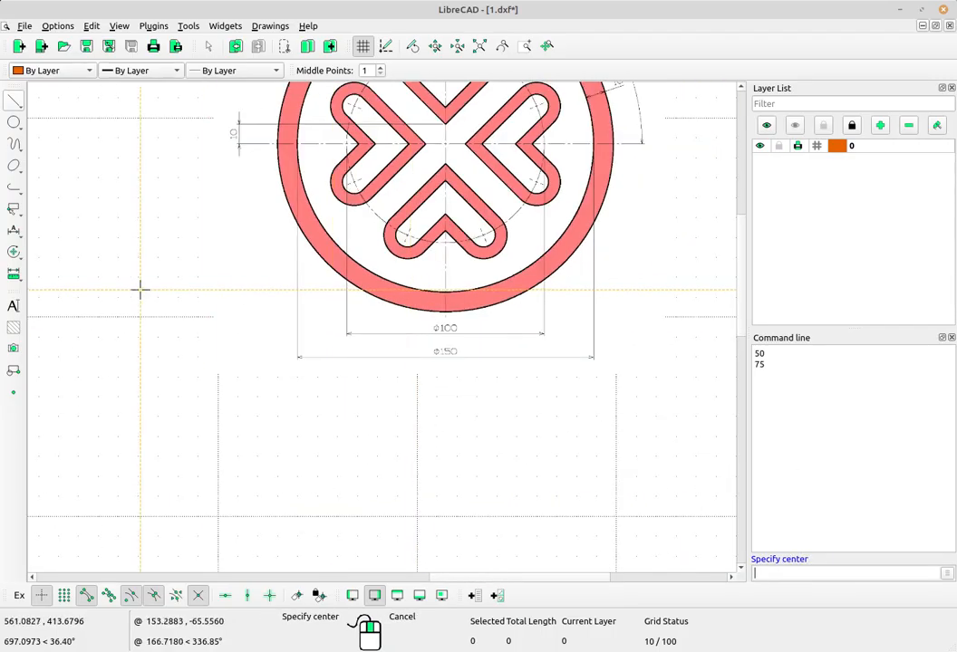
{"action": "middle_click_drag", "start_coordinate": [139, 286], "coordinate": [466, 362]}
{"action": "scroll", "coordinate": [466, 362], "scroll_direction": "down", "scroll_amount": 1}
{"action": "middle_click_drag", "start_coordinate": [558, 363], "coordinate": [459, 359]}
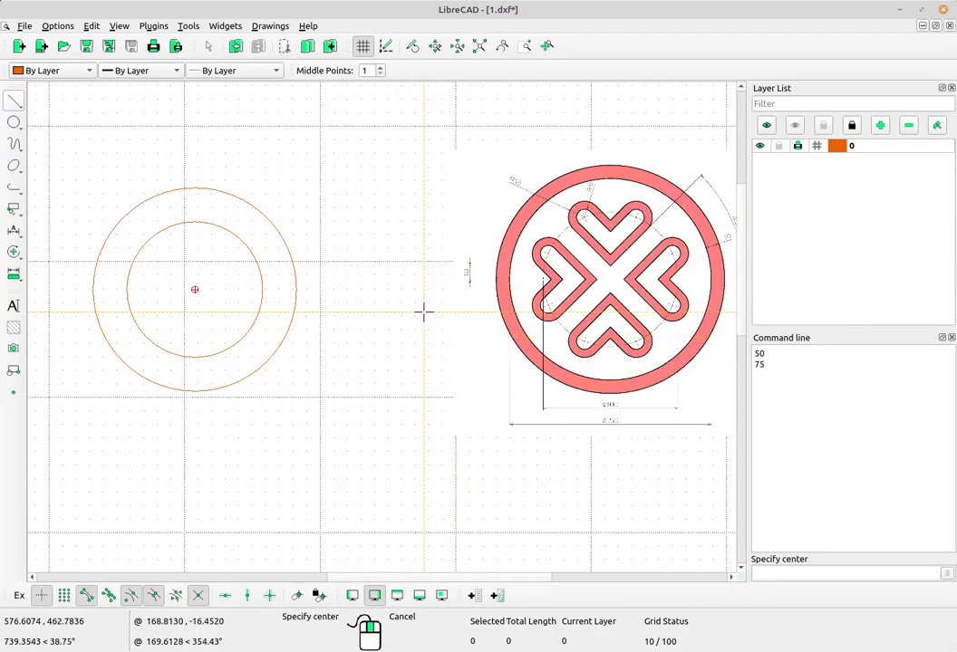
{"action": "right_click", "coordinate": [387, 284]}
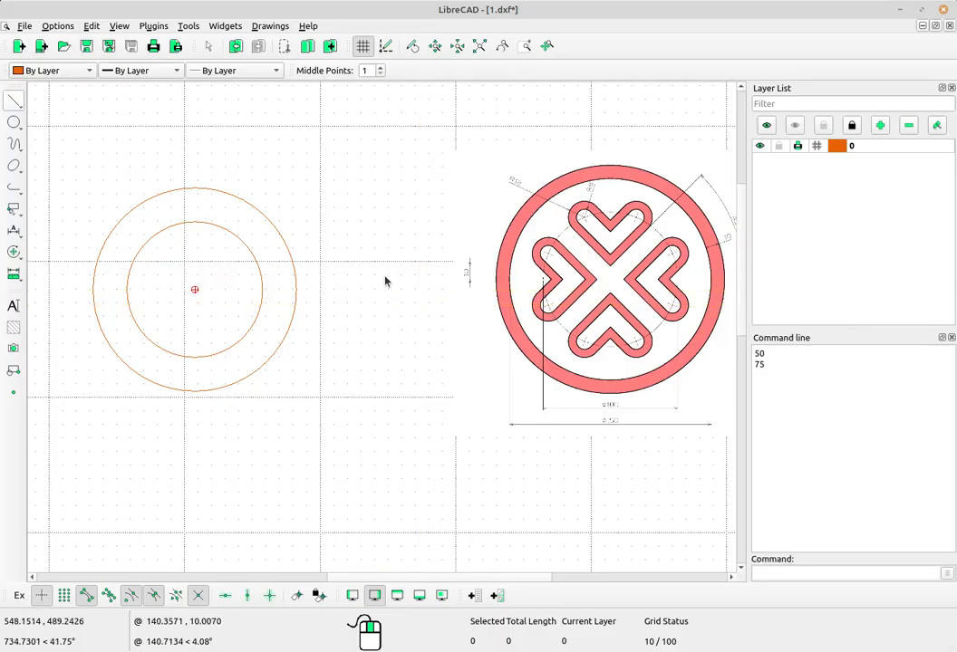
Step: Create a parallel copy of the radius 75 circle, offset outward by a distance of 10
{"action": "left_click", "coordinate": [14, 102]}
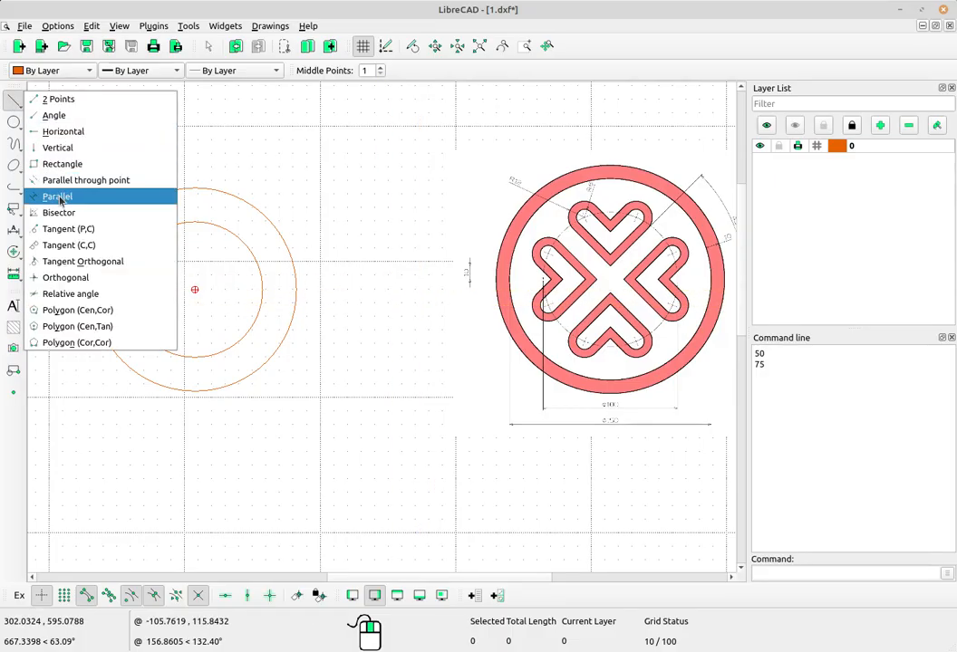
{"action": "left_click", "coordinate": [68, 197]}
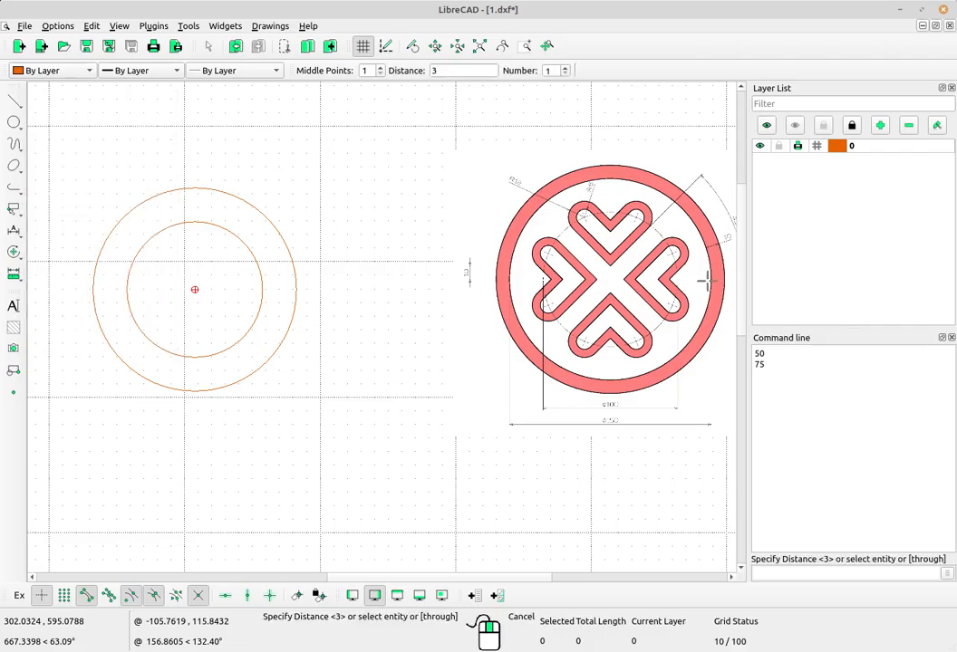
{"action": "scroll", "coordinate": [702, 272], "scroll_direction": "up", "scroll_amount": 5}
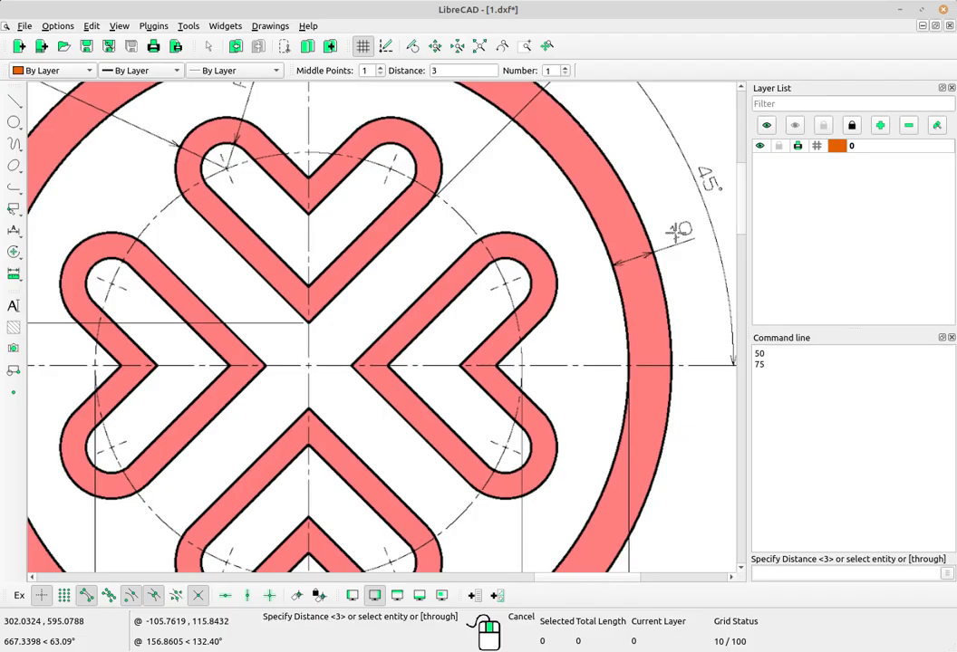
{"action": "scroll", "coordinate": [675, 261], "scroll_direction": "down", "scroll_amount": 7}
{"action": "mouse_move", "coordinate": [264, 278]}
{"action": "middle_mouse_down"}
{"action": "mouse_move", "coordinate": [497, 282]}
{"action": "mouse_move", "coordinate": [537, 268]}
{"action": "middle_mouse_up"}
{"action": "middle_click_drag", "start_coordinate": [378, 236], "coordinate": [457, 245]}
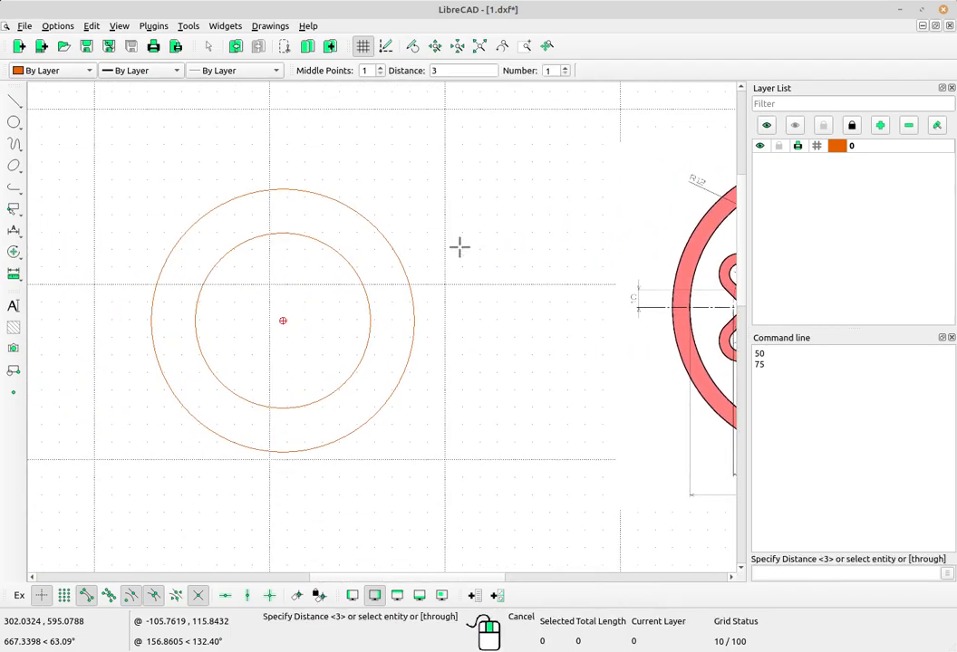
{"action": "double_click", "coordinate": [431, 70]}
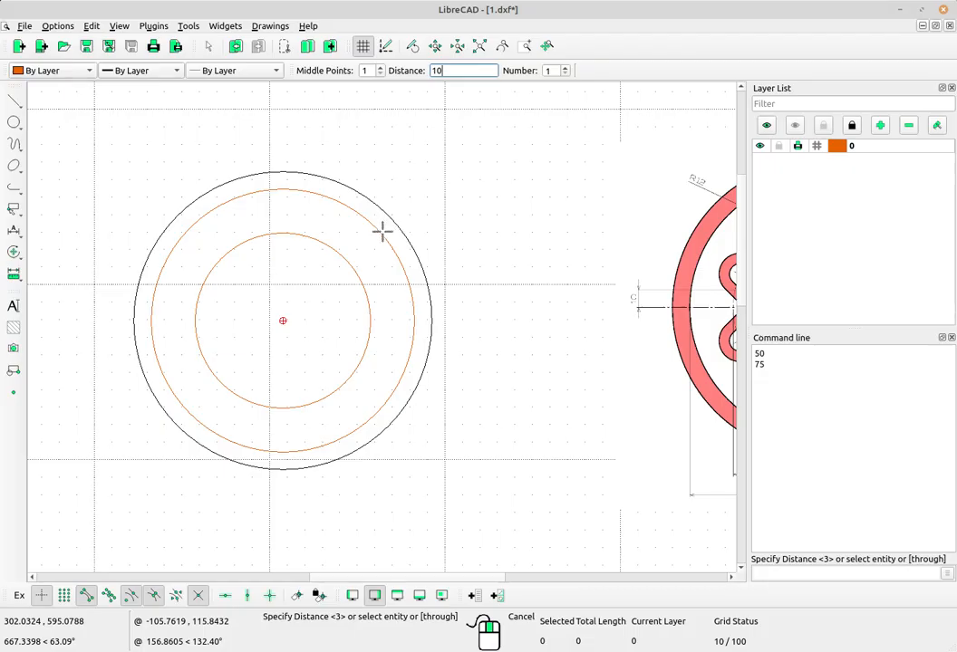
{"action": "scroll", "coordinate": [381, 231], "scroll_direction": "up", "scroll_amount": 1}
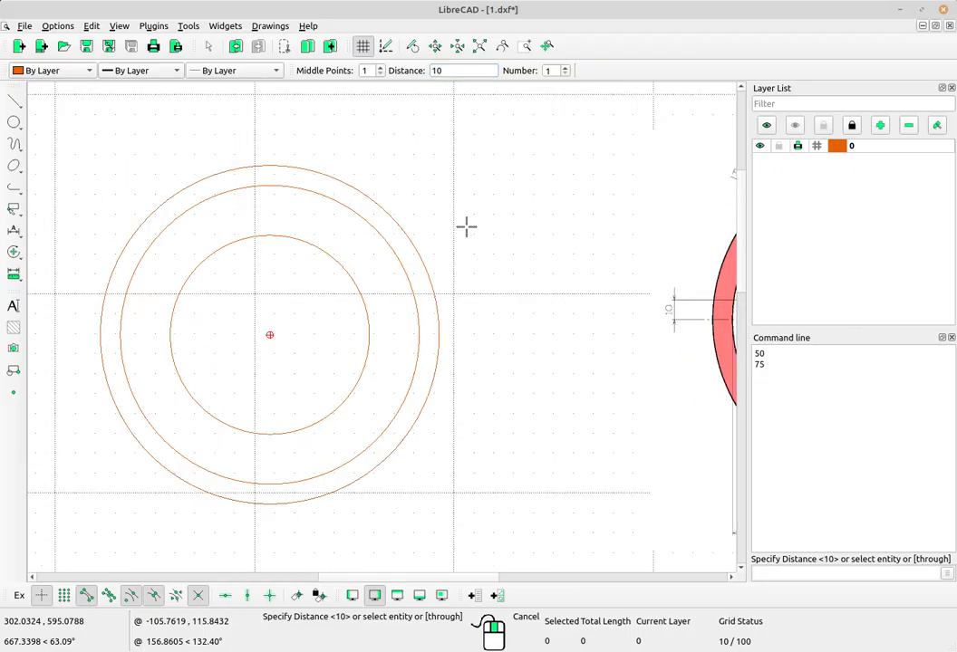
{"action": "scroll", "coordinate": [385, 237], "scroll_direction": "up", "scroll_amount": 3}
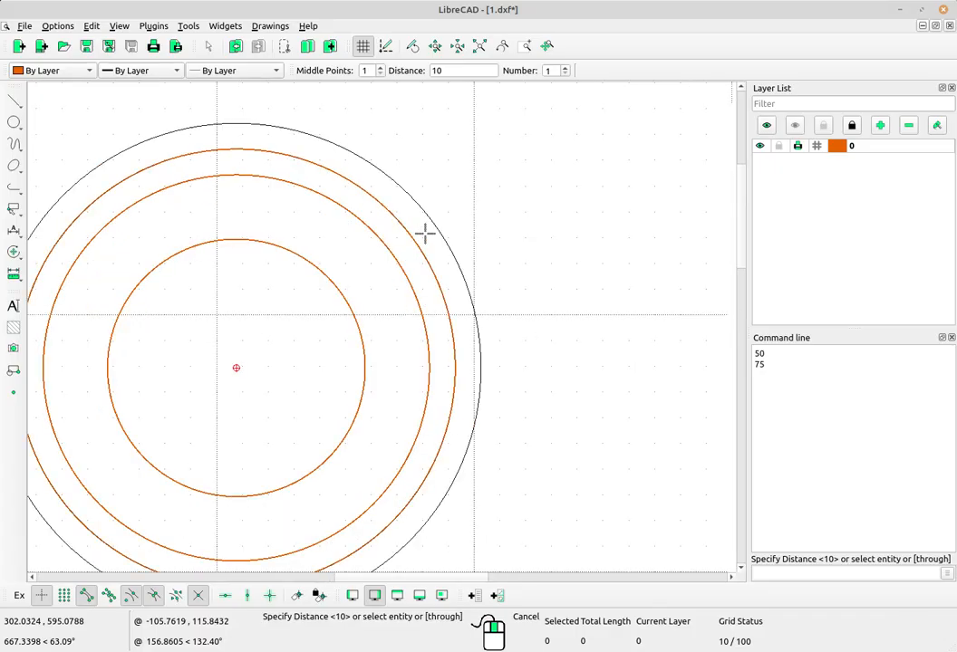
{"action": "scroll", "coordinate": [430, 231], "scroll_direction": "down", "scroll_amount": 7}
{"action": "middle_click_drag", "start_coordinate": [484, 294], "coordinate": [436, 260]}
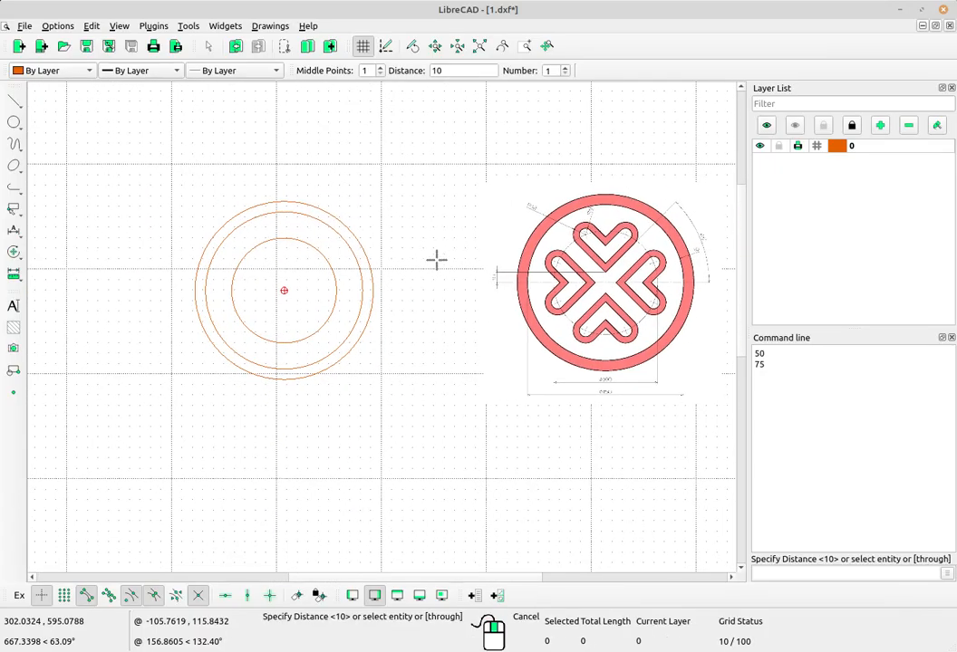
{"action": "right_click", "coordinate": [437, 244]}
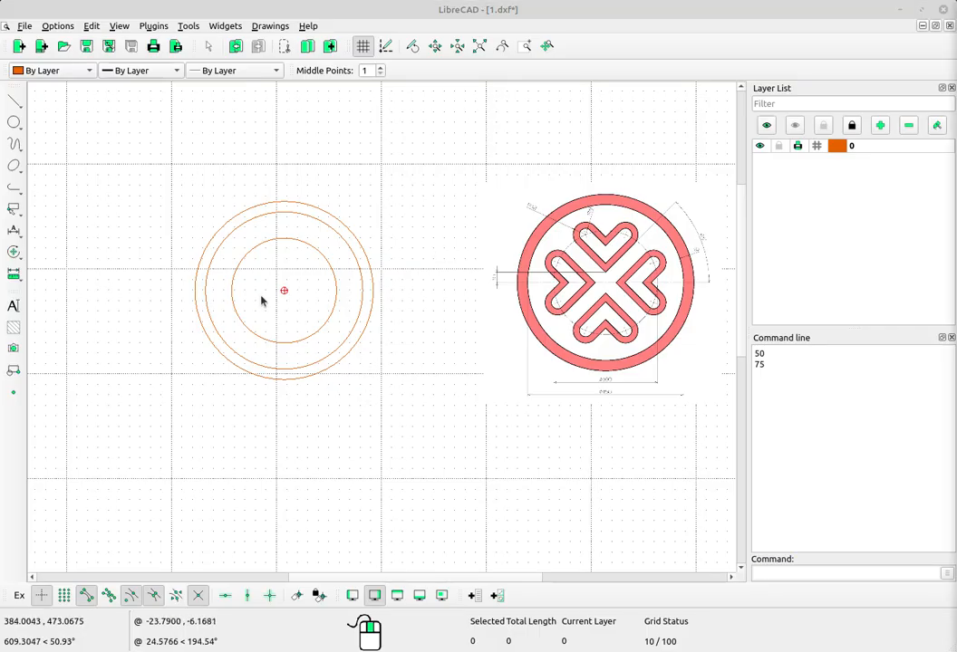
Step: Draw a horizontal line of length 200, snapped at its middle, through the common centre of the circles
{"action": "scroll", "coordinate": [259, 301], "scroll_direction": "up", "scroll_amount": 3}
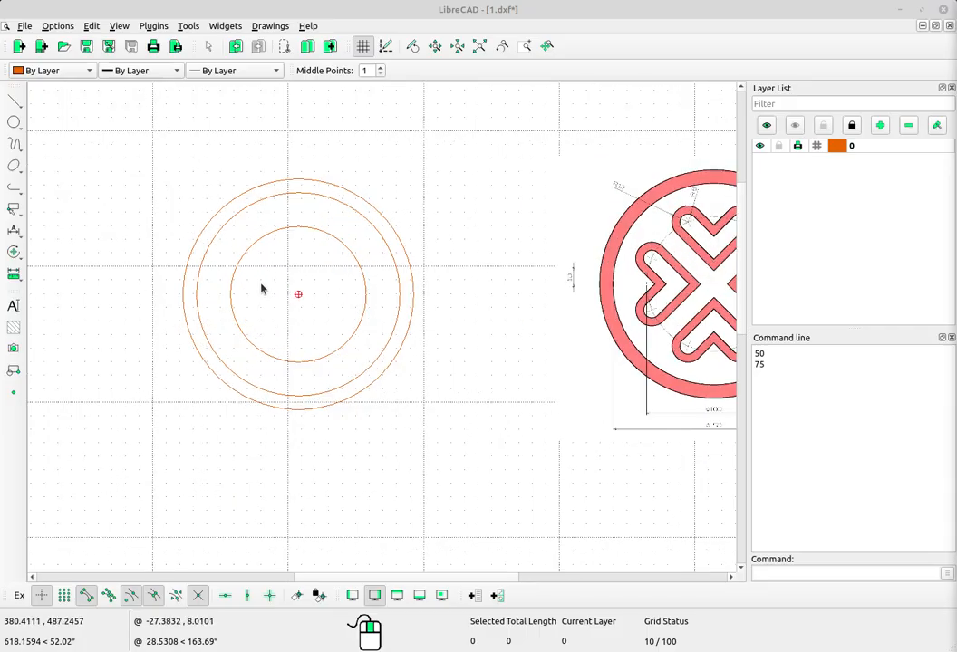
{"action": "left_click", "coordinate": [12, 101]}
{"action": "left_click", "coordinate": [56, 134]}
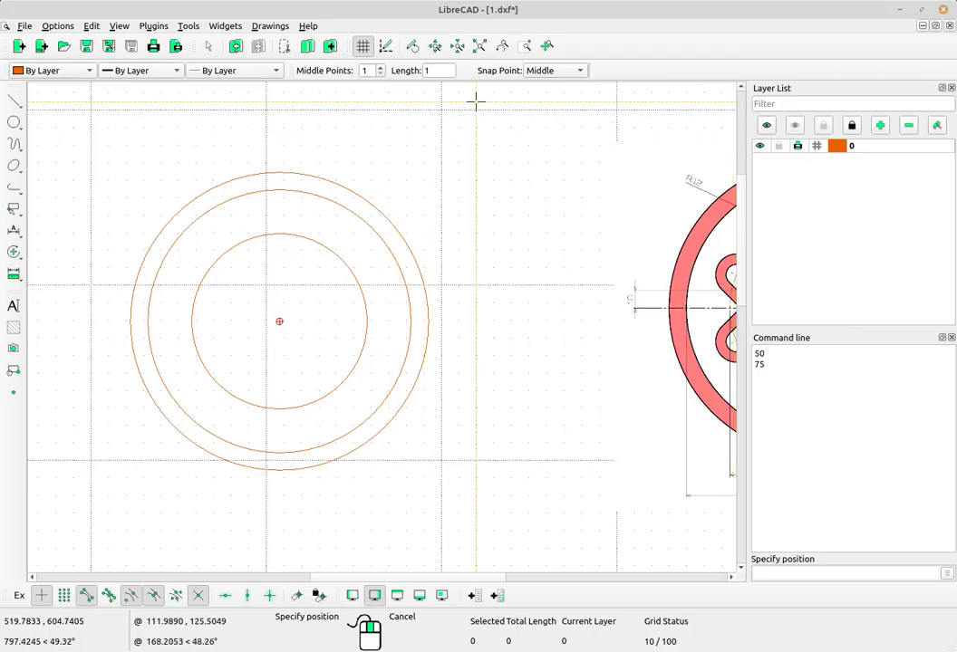
{"action": "left_click", "coordinate": [424, 69]}
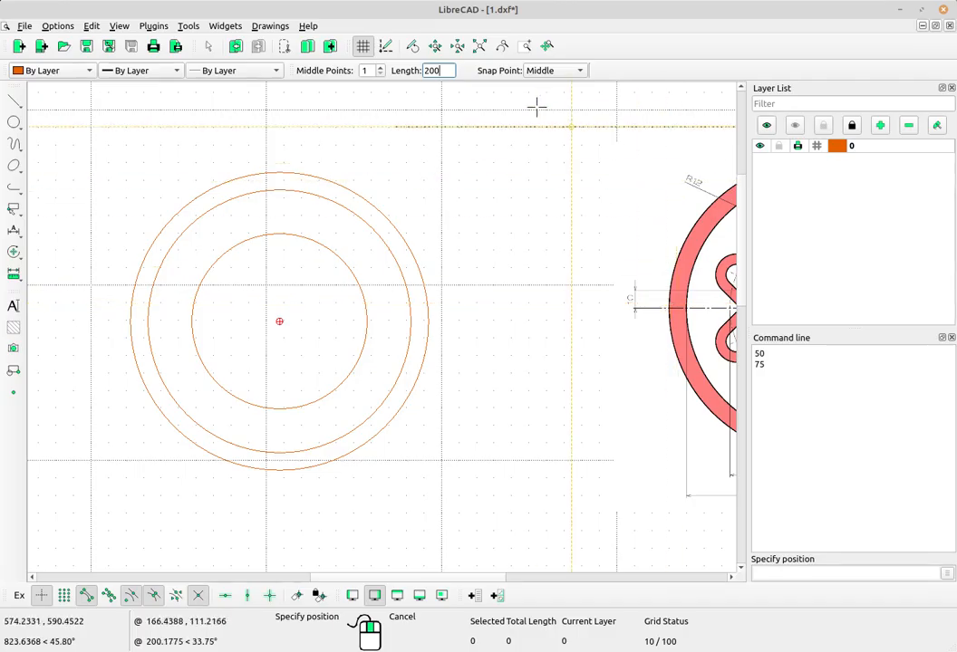
{"action": "left_click", "coordinate": [573, 70]}
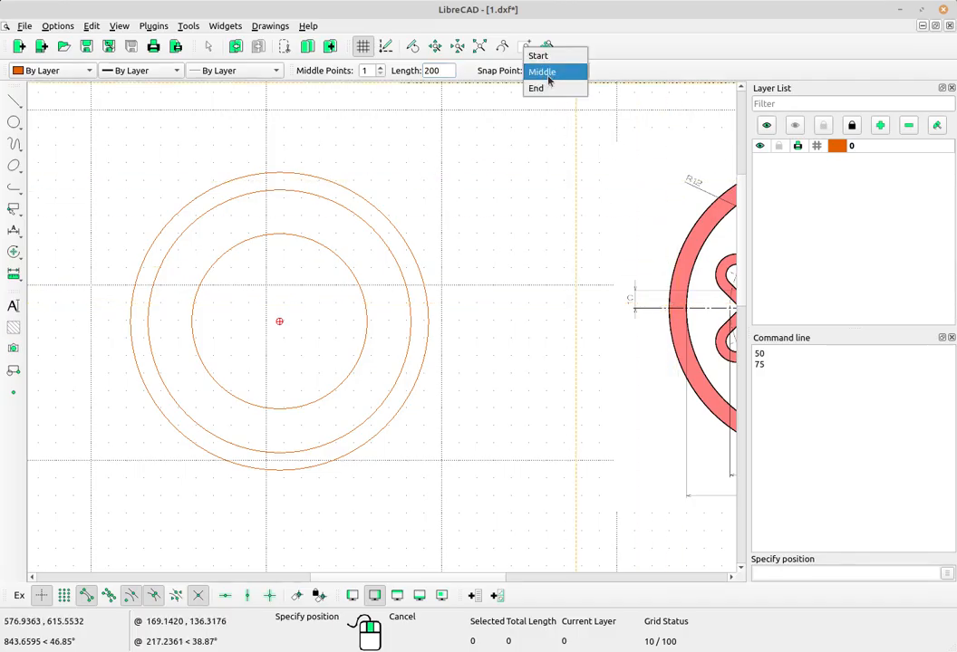
{"action": "left_click", "coordinate": [548, 72]}
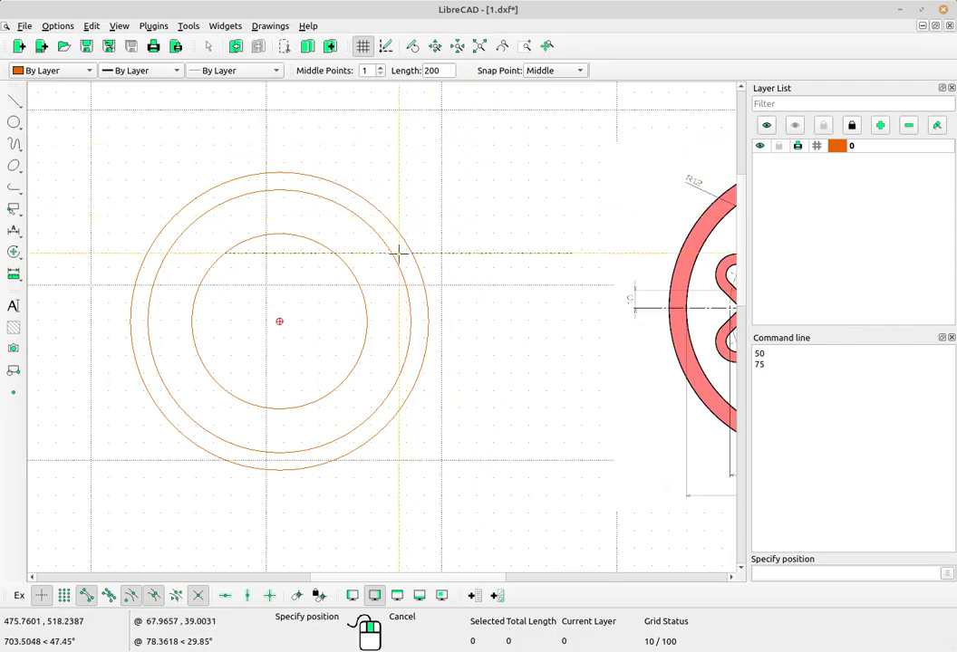
{"action": "mouse_move", "coordinate": [391, 286]}
{"action": "middle_mouse_down"}
{"action": "mouse_move", "coordinate": [336, 335]}
{"action": "mouse_move", "coordinate": [347, 335]}
{"action": "middle_mouse_up"}
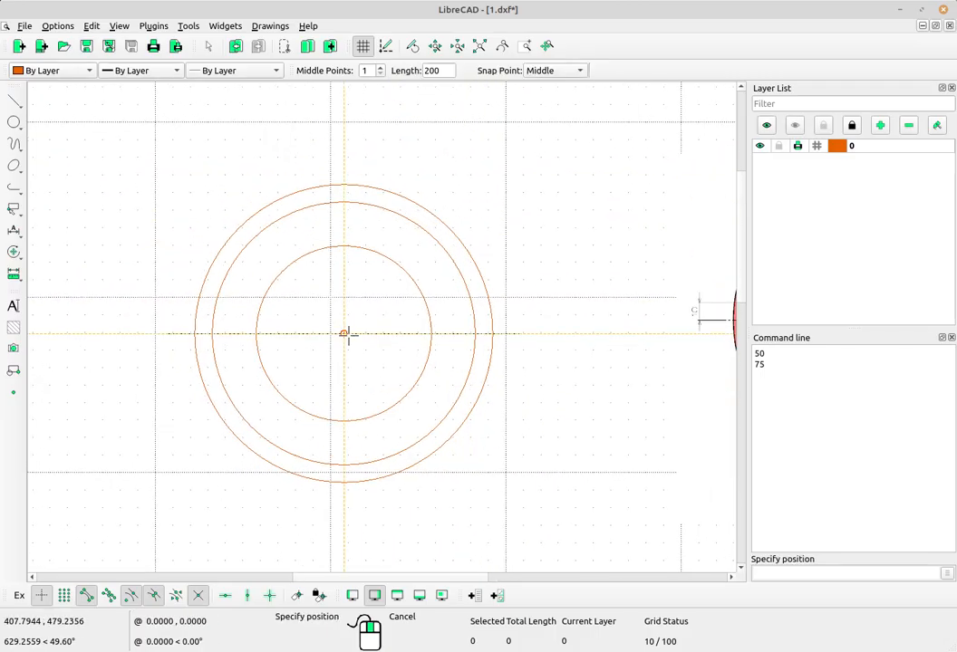
{"action": "scroll", "coordinate": [343, 333], "scroll_direction": "up", "scroll_amount": 1}
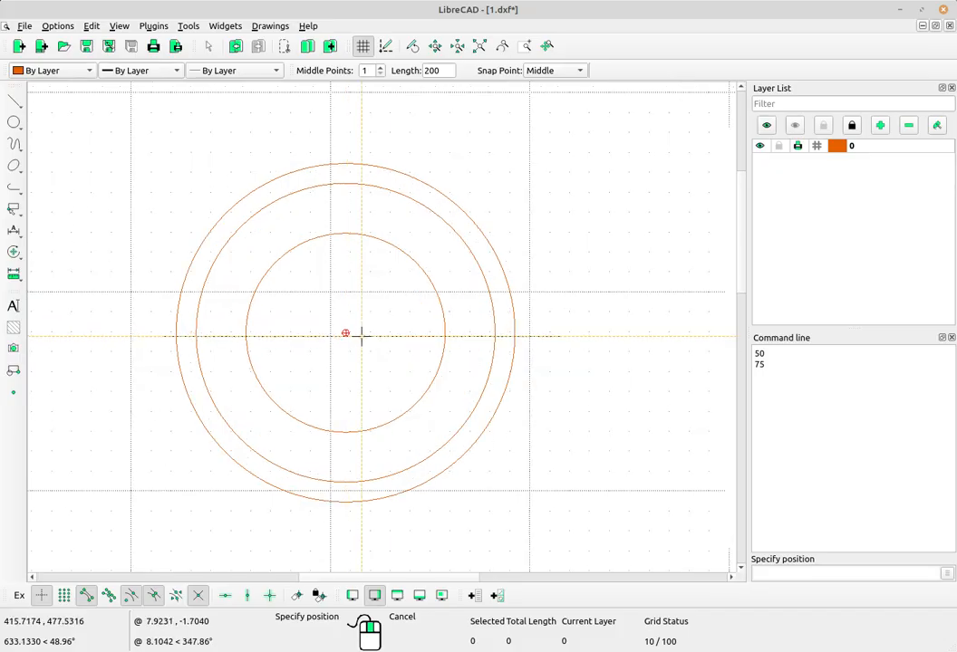
{"action": "left_click", "coordinate": [347, 333]}
{"action": "scroll", "coordinate": [448, 313], "scroll_direction": "down", "scroll_amount": 2}
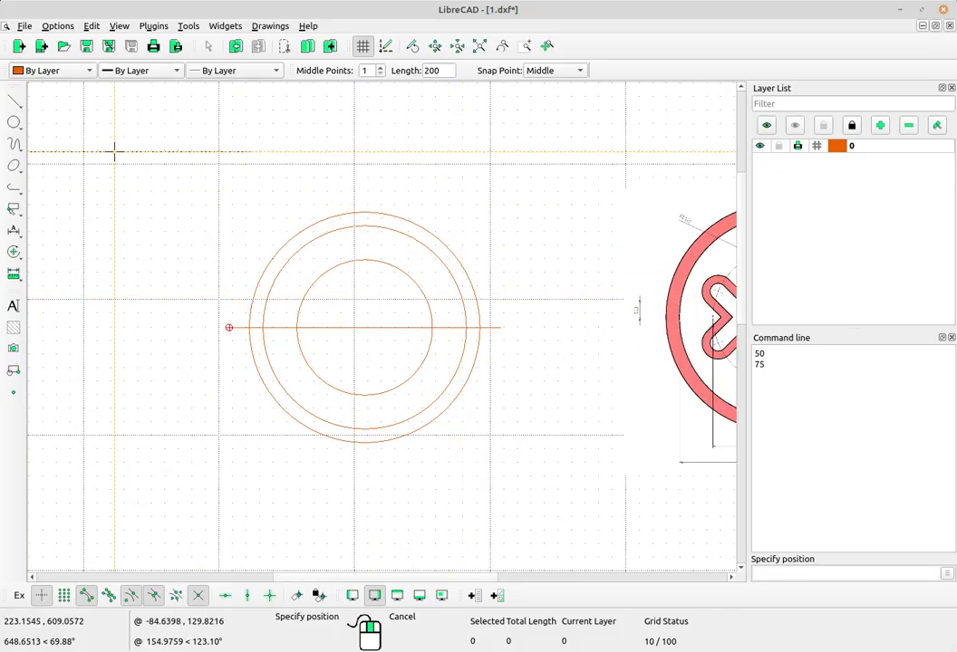
Step: Draw a vertical line of length 200, positioned by its middle at the common centre of the circles
{"action": "left_click", "coordinate": [23, 106]}
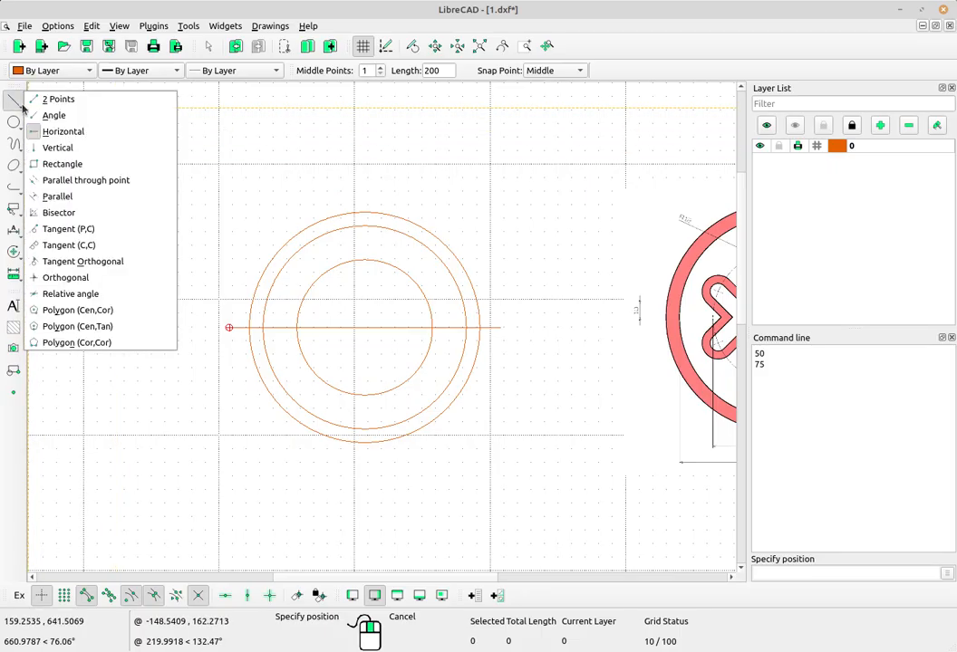
{"action": "left_click", "coordinate": [80, 149]}
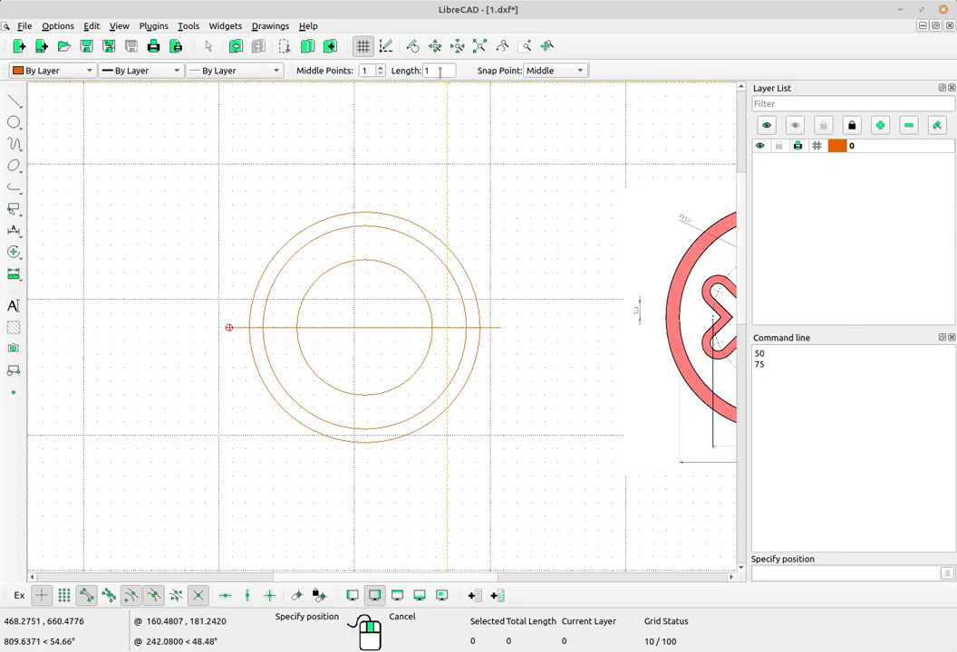
{"action": "left_click_drag", "start_coordinate": [439, 71], "coordinate": [413, 68]}
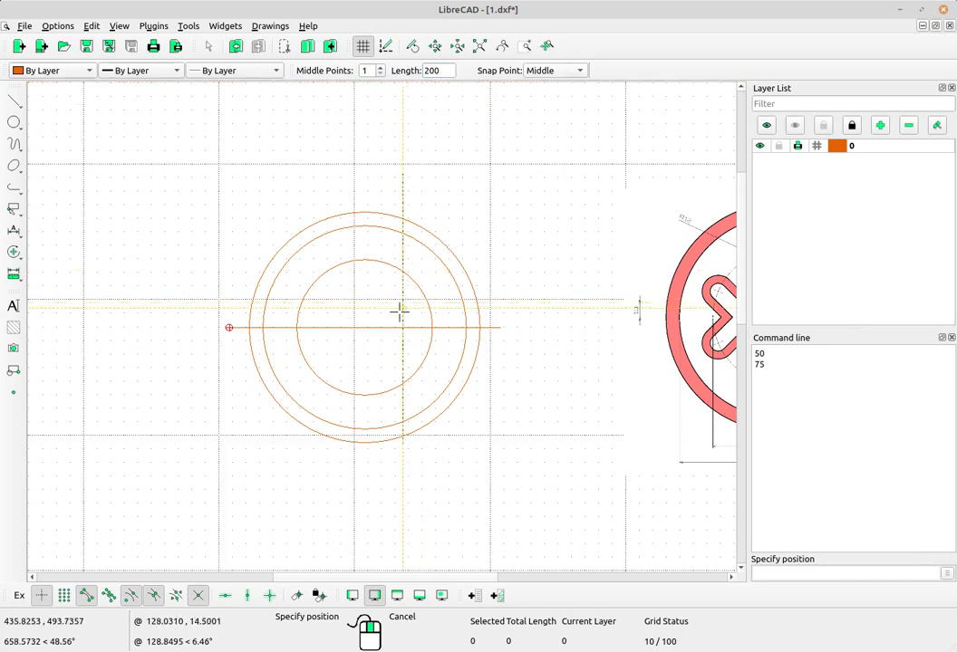
{"action": "left_click", "coordinate": [363, 330]}
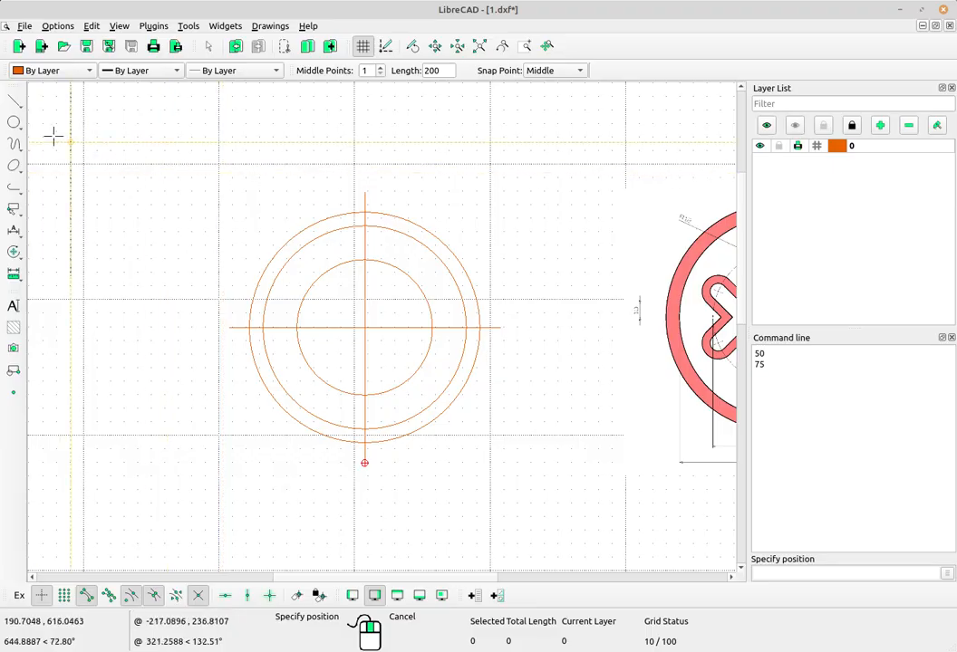
Step: Draw an 8-sided polygon by centre and tangent around the radius 50 circle, tangent at the circle's topmost point
{"action": "left_click", "coordinate": [18, 105]}
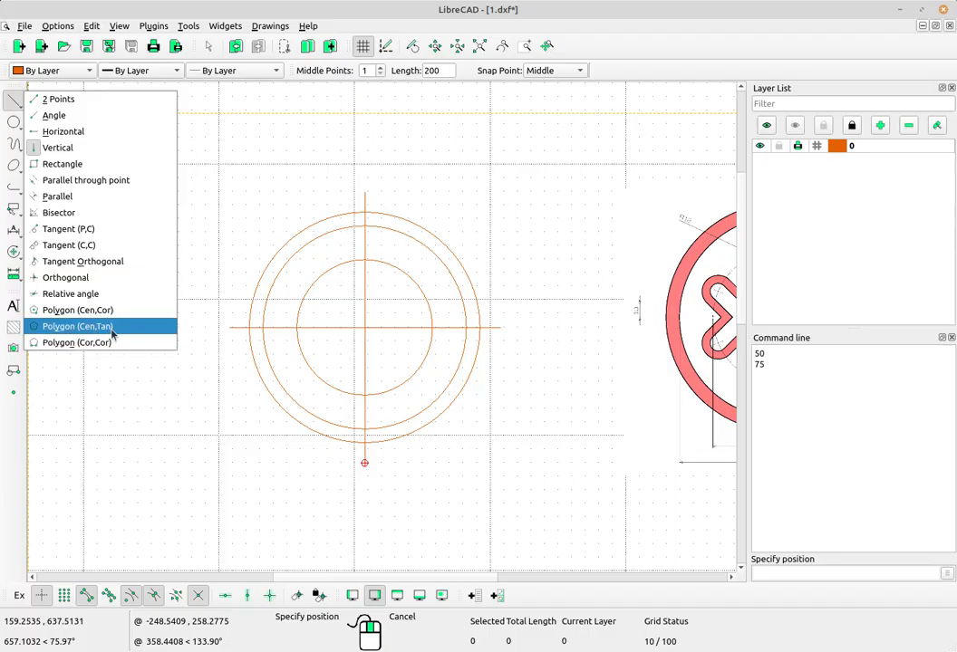
{"action": "left_click", "coordinate": [78, 326]}
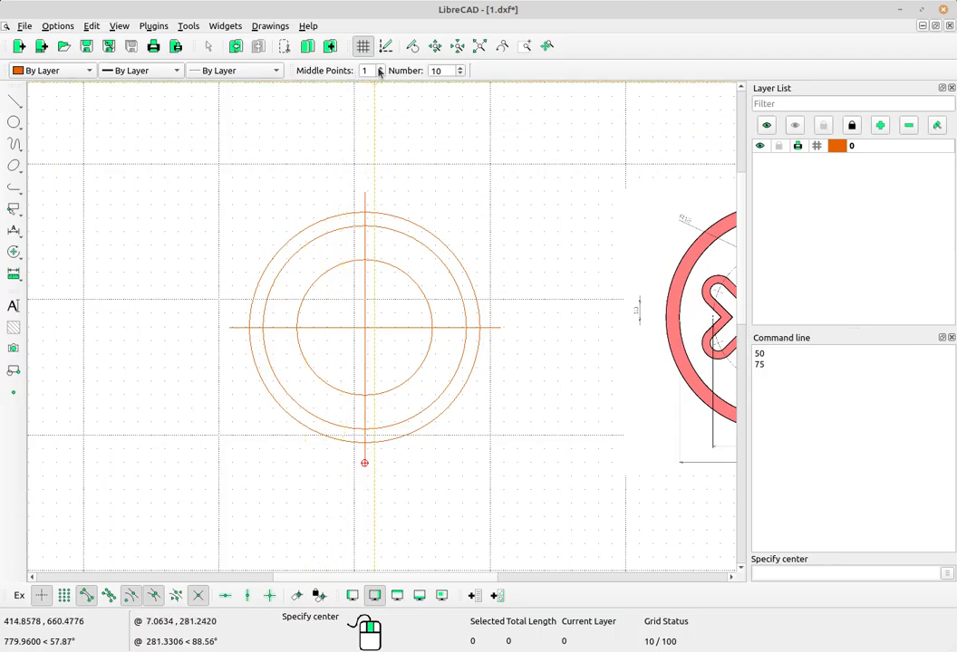
{"action": "left_click", "coordinate": [460, 74]}
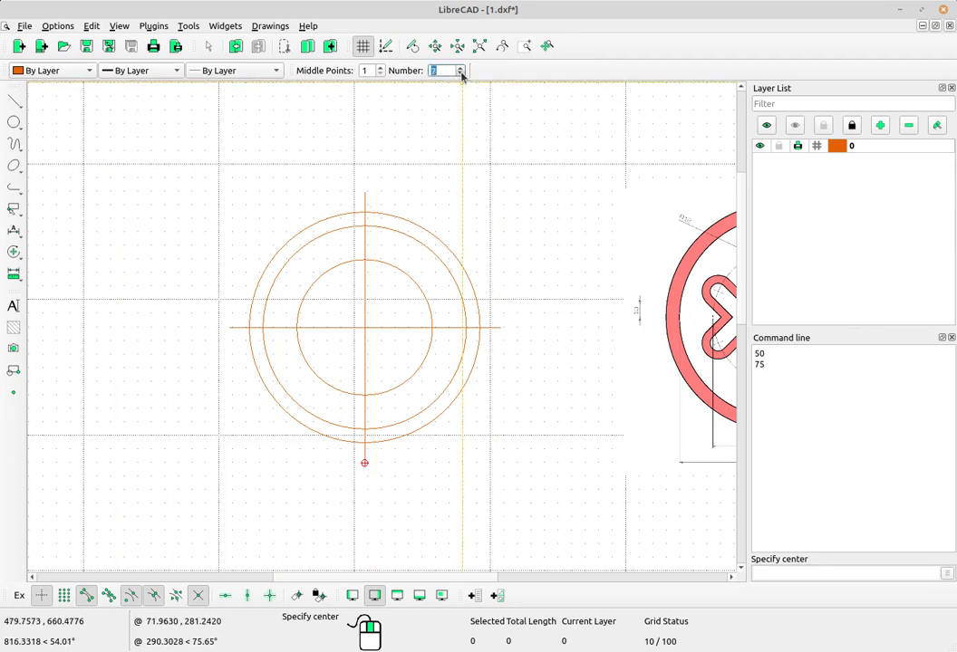
{"action": "left_click", "coordinate": [463, 74]}
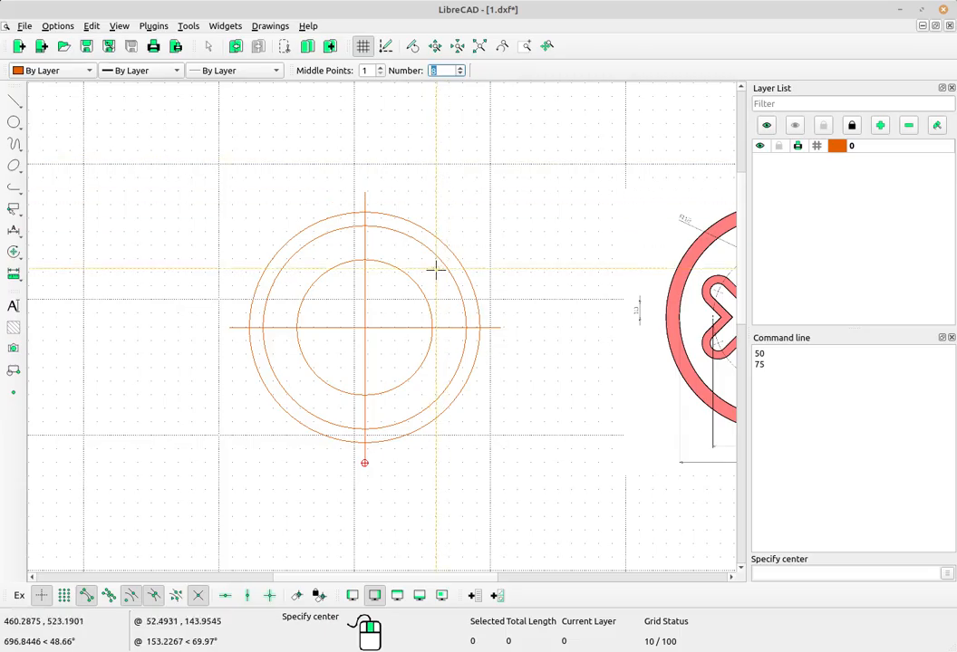
{"action": "left_click", "coordinate": [363, 328]}
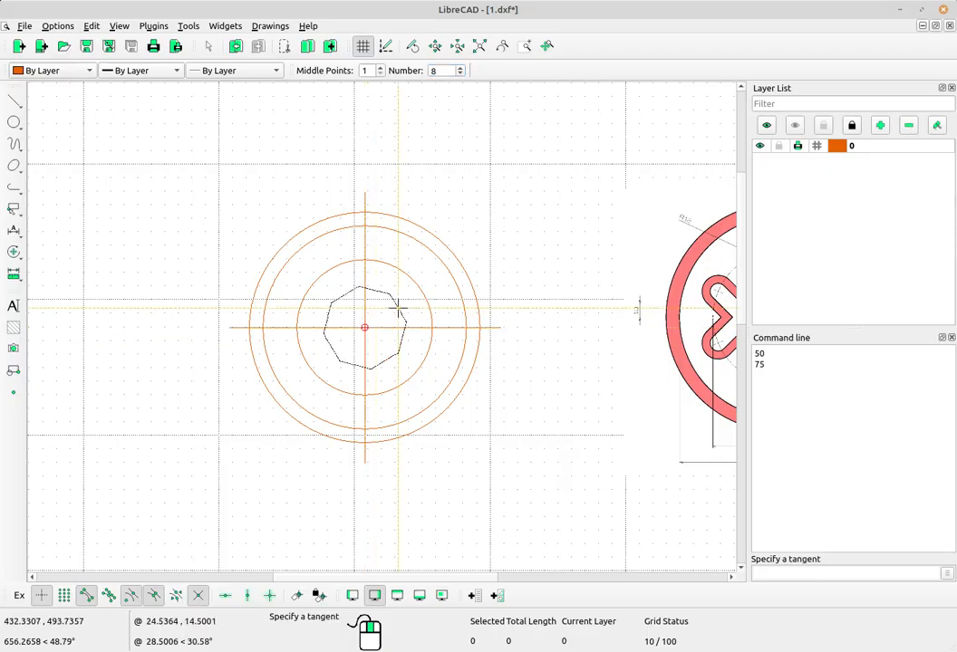
{"action": "scroll", "coordinate": [390, 305], "scroll_direction": "up", "scroll_amount": 2}
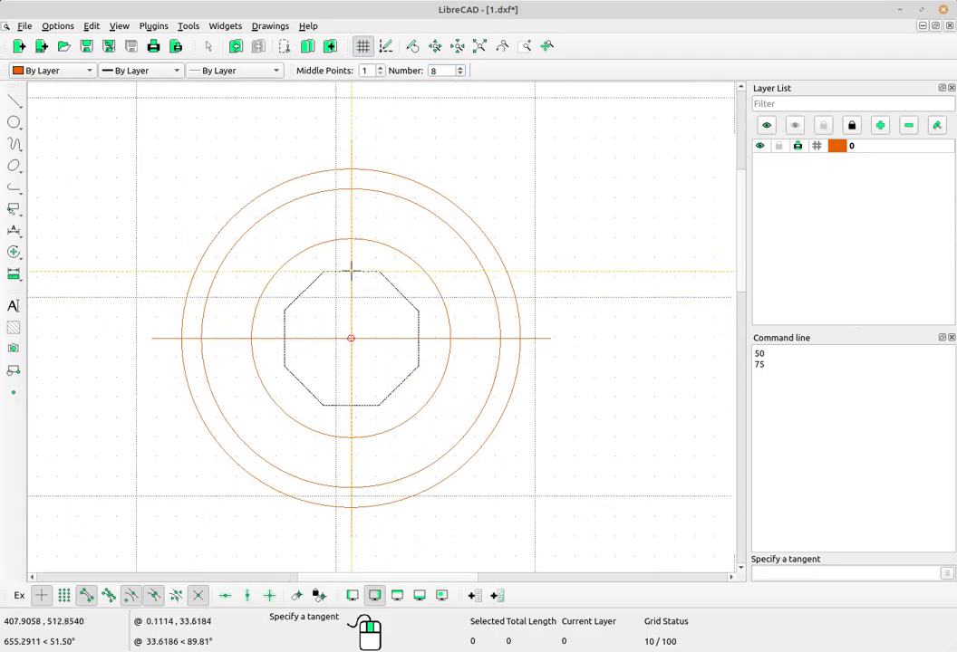
{"action": "scroll", "coordinate": [352, 246], "scroll_direction": "up", "scroll_amount": 1}
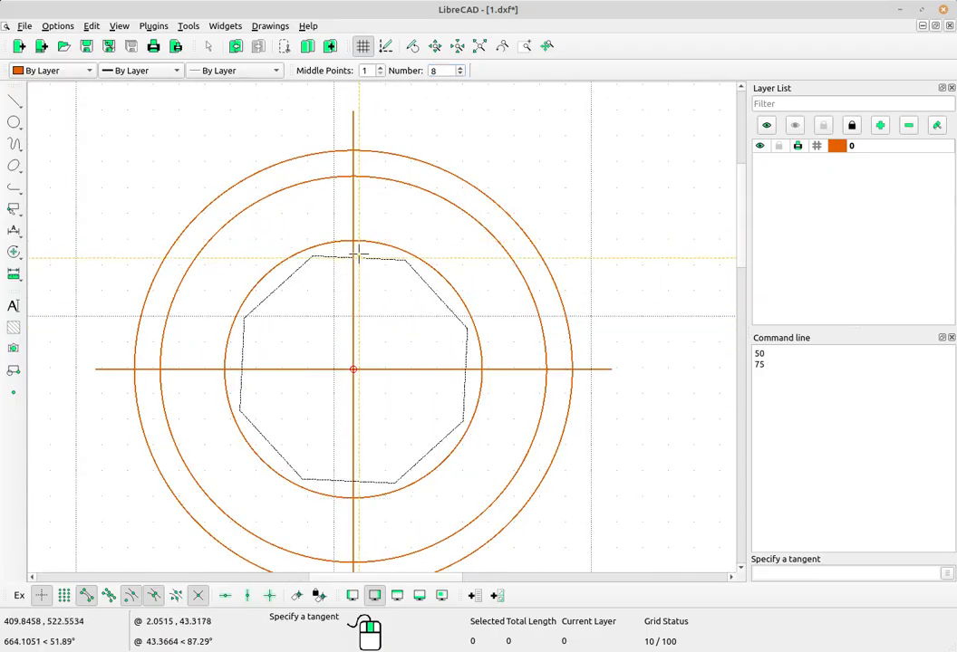
{"action": "scroll", "coordinate": [352, 245], "scroll_direction": "up", "scroll_amount": 2}
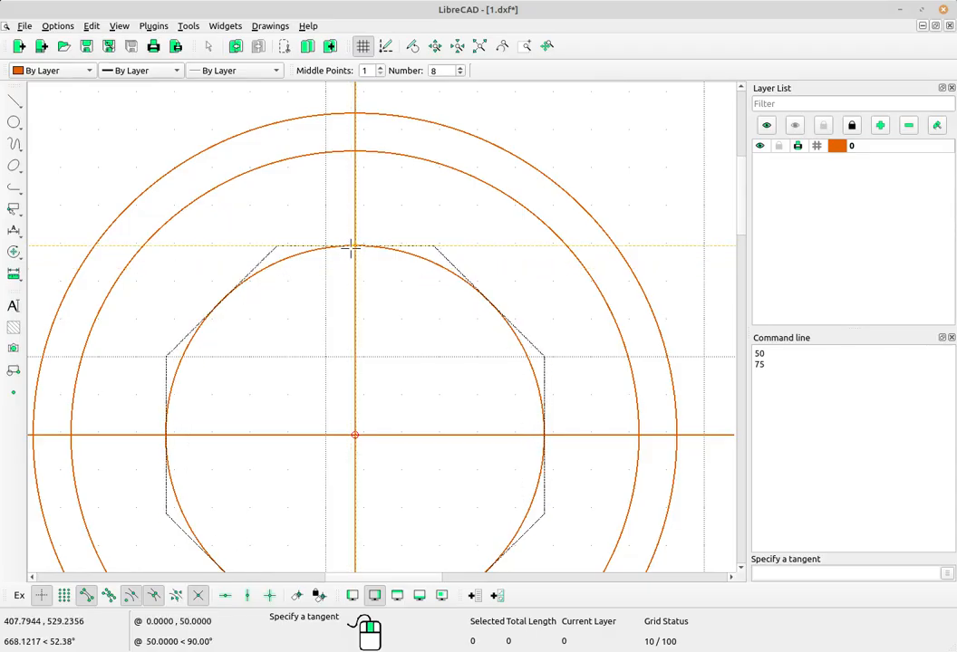
{"action": "left_click", "coordinate": [356, 246]}
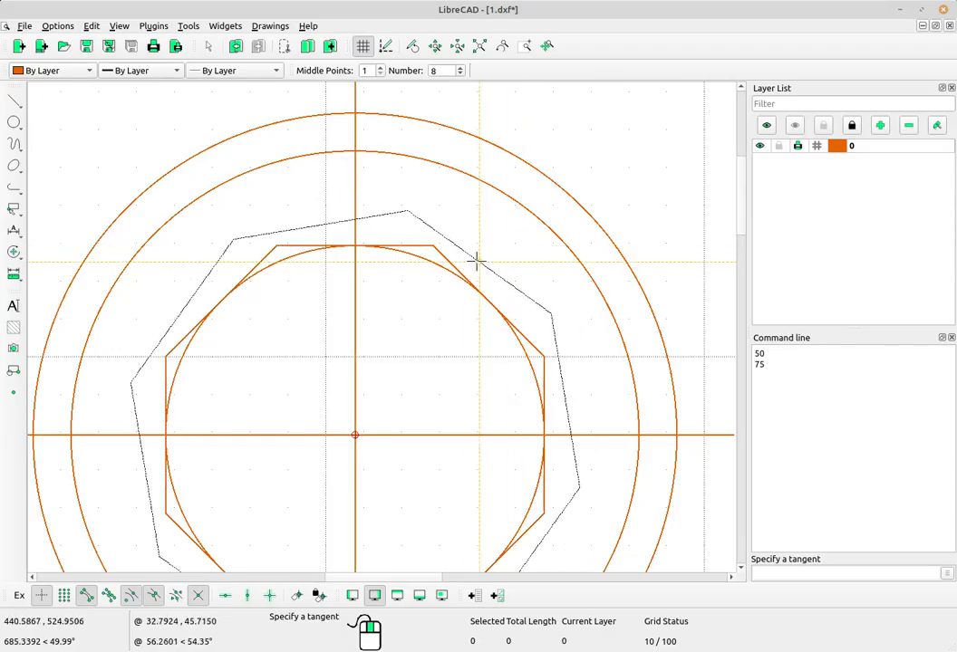
{"action": "scroll", "coordinate": [449, 251], "scroll_direction": "down", "scroll_amount": 5}
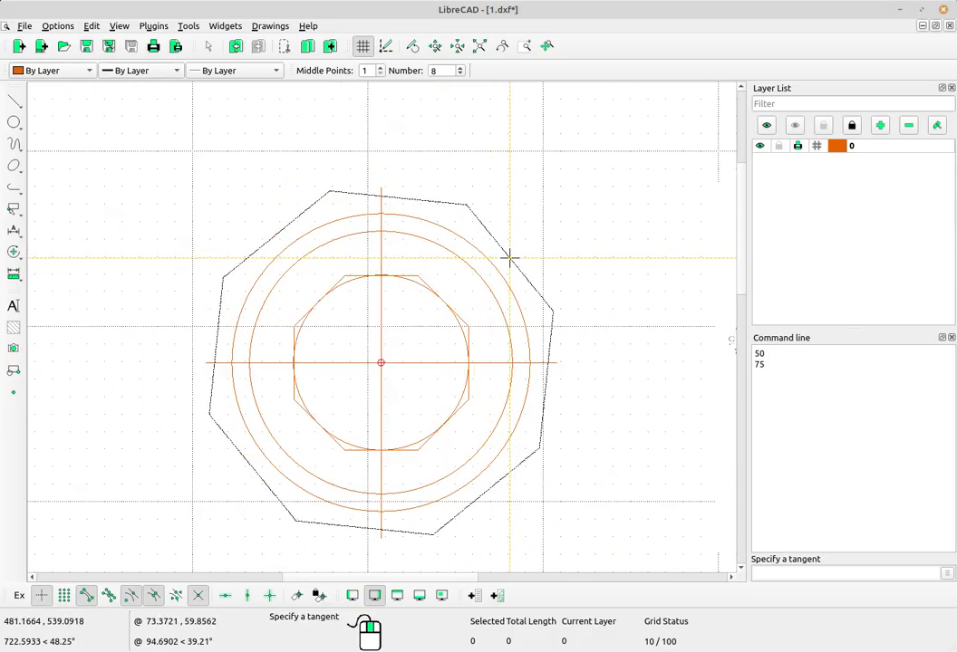
{"action": "right_click", "coordinate": [549, 242]}
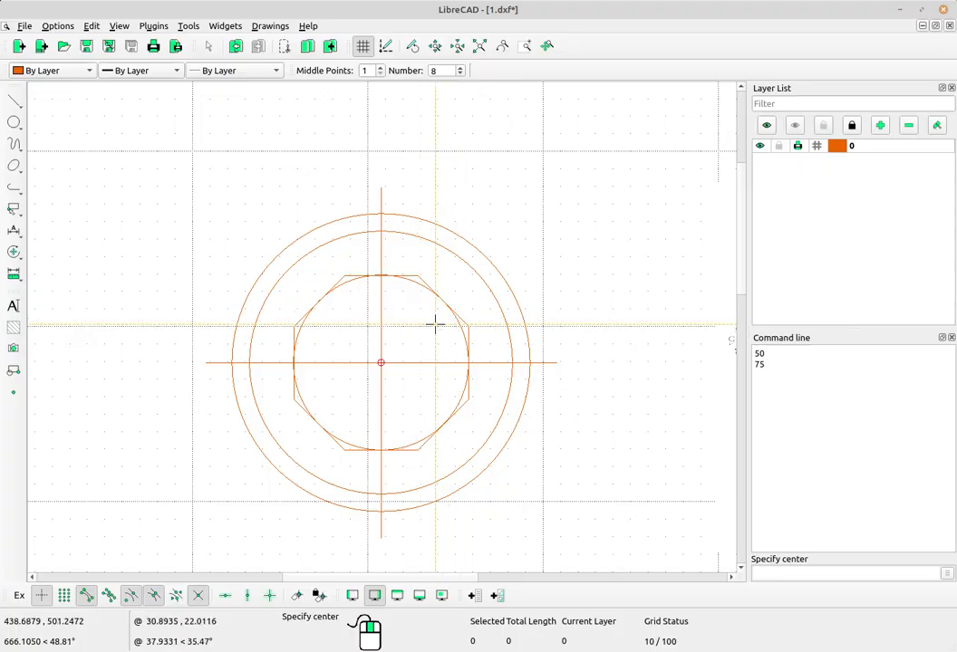
Step: Draw a two-point line from the circles' centre to the left end of the octagon's top edge
{"action": "scroll", "coordinate": [376, 327], "scroll_direction": "up", "scroll_amount": 2}
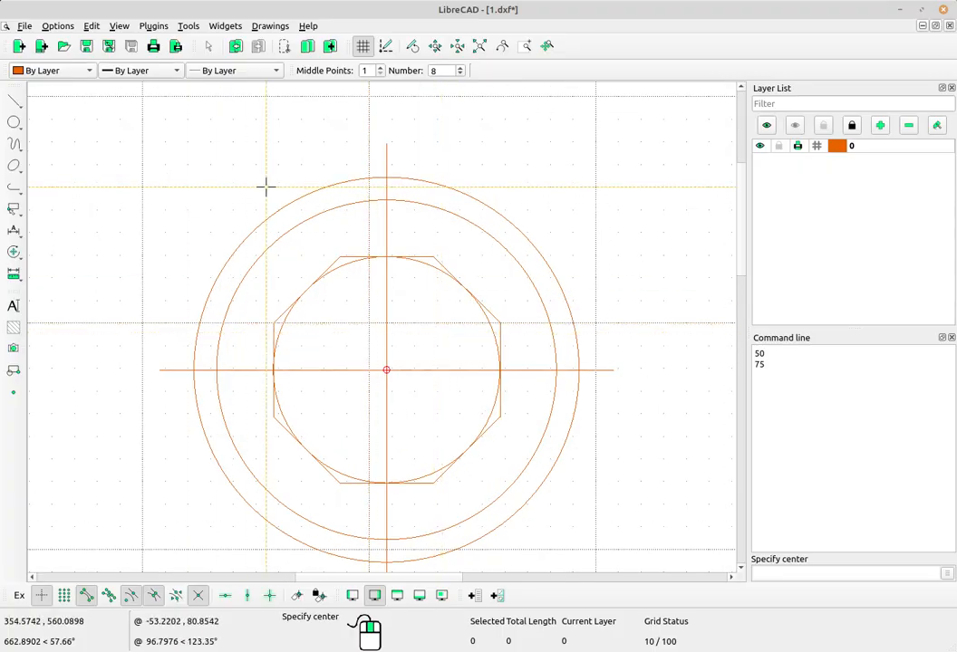
{"action": "left_click", "coordinate": [13, 99]}
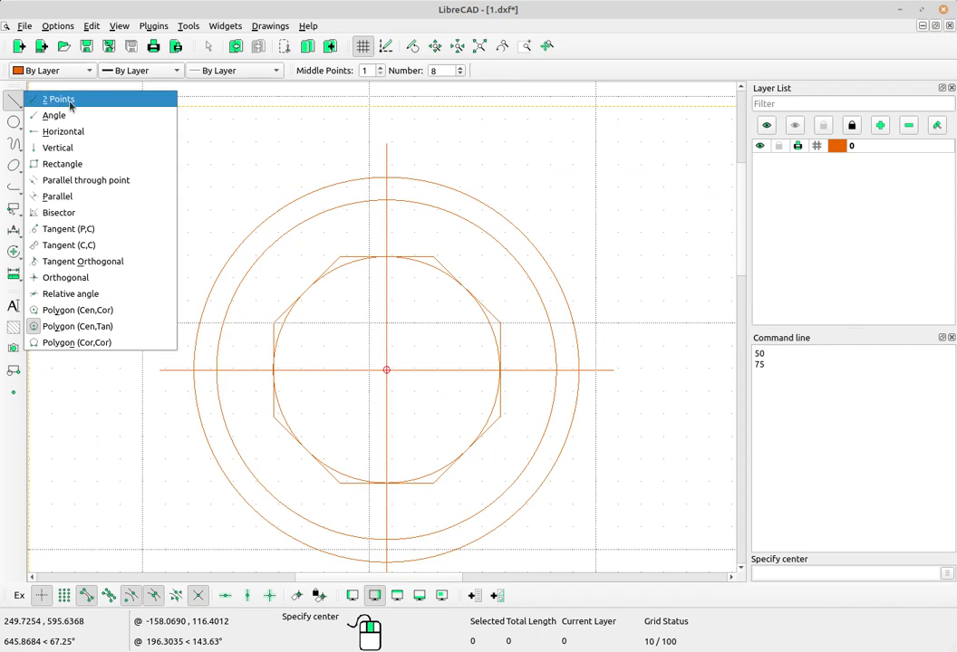
{"action": "left_click", "coordinate": [71, 106]}
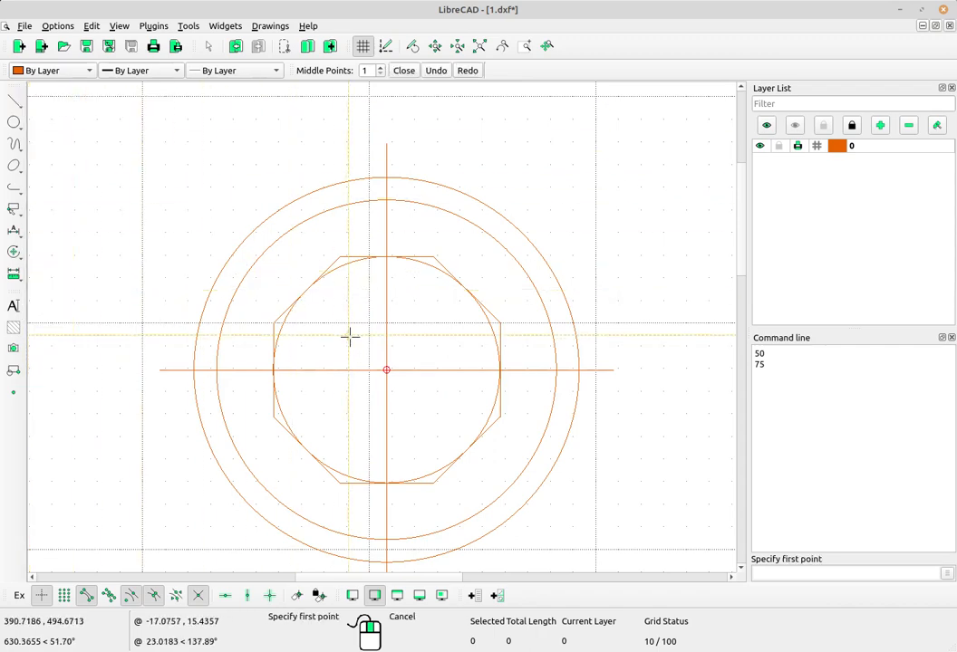
{"action": "scroll", "coordinate": [386, 370], "scroll_direction": "up", "scroll_amount": 2}
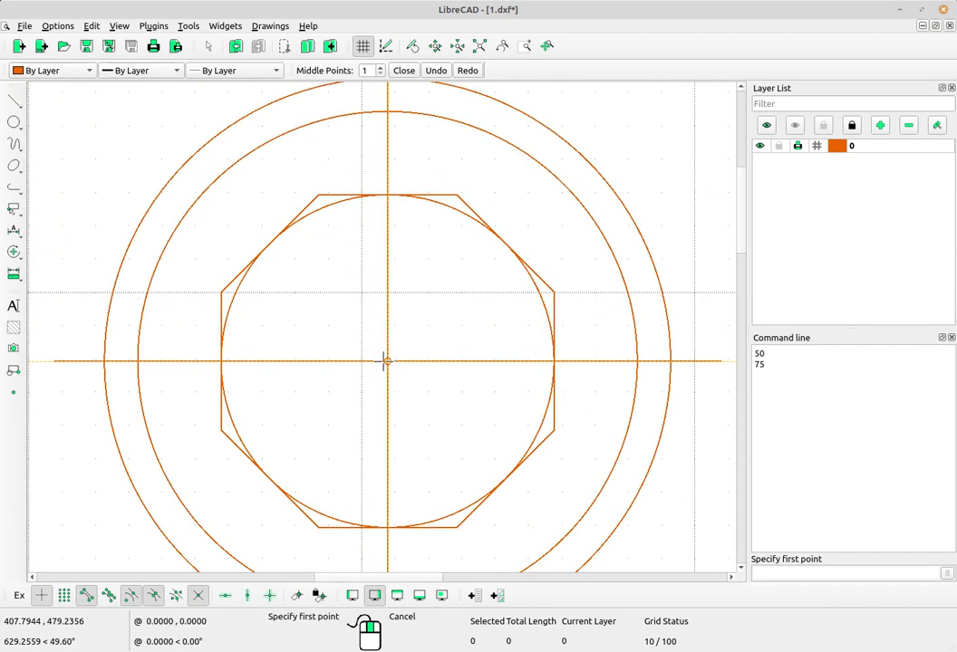
{"action": "left_click", "coordinate": [386, 361]}
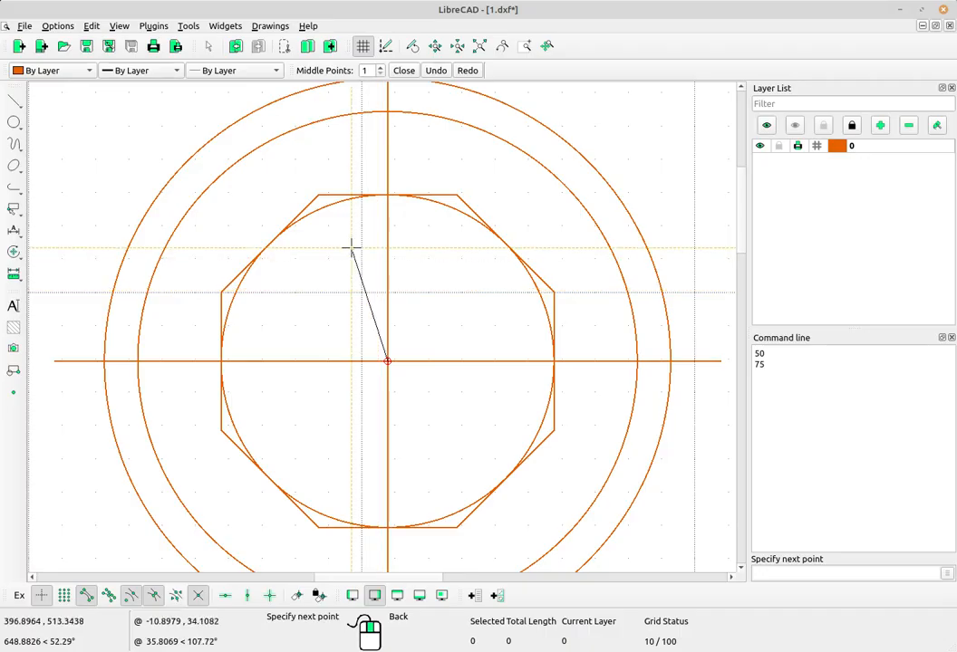
{"action": "scroll", "coordinate": [329, 188], "scroll_direction": "up", "scroll_amount": 2}
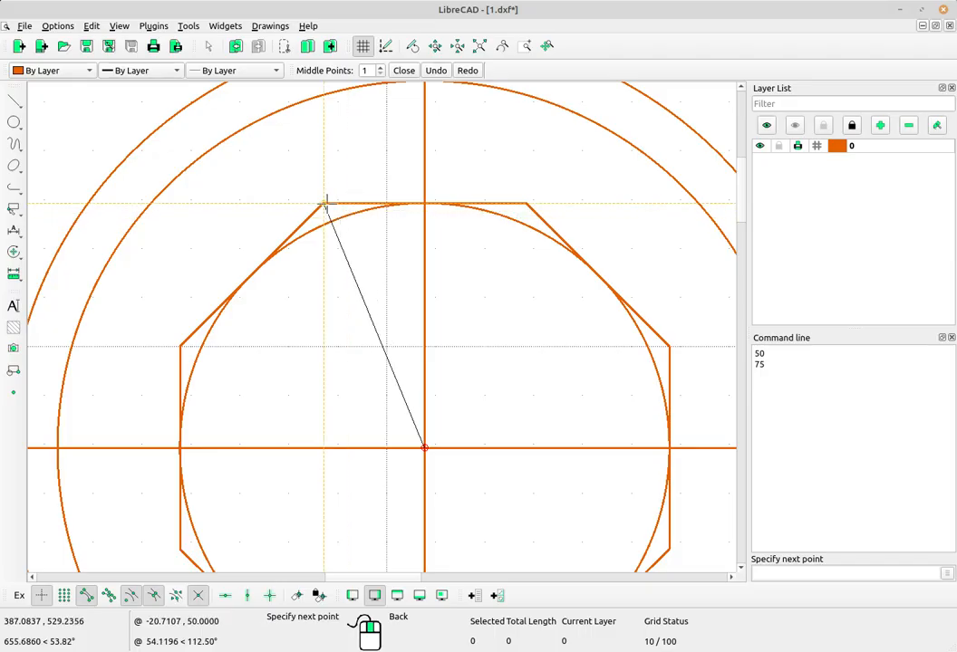
{"action": "left_click", "coordinate": [323, 203]}
{"action": "scroll", "coordinate": [327, 205], "scroll_direction": "down", "scroll_amount": 2}
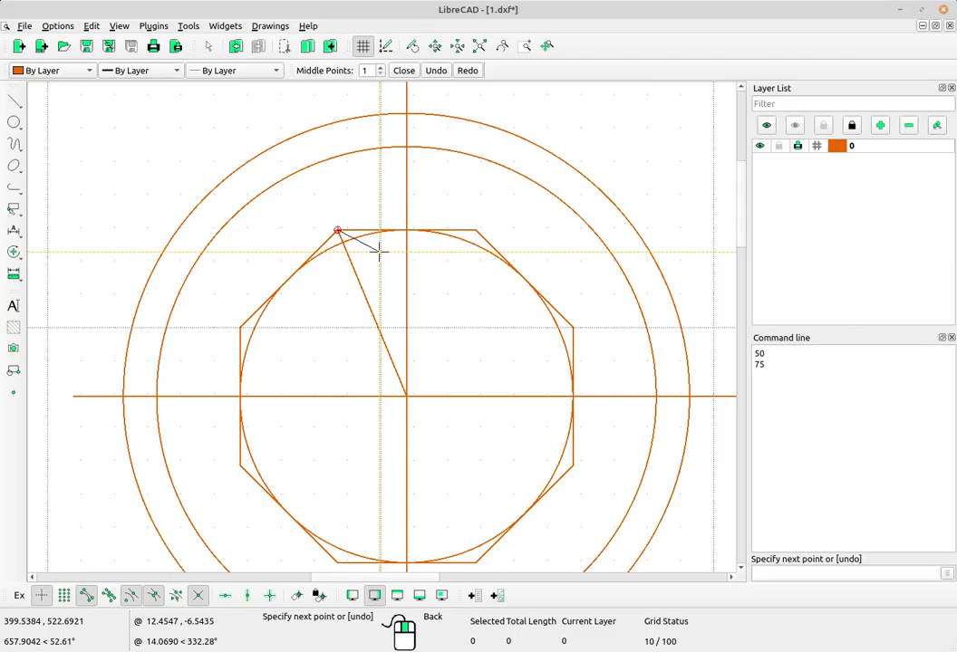
{"action": "right_click", "coordinate": [381, 251]}
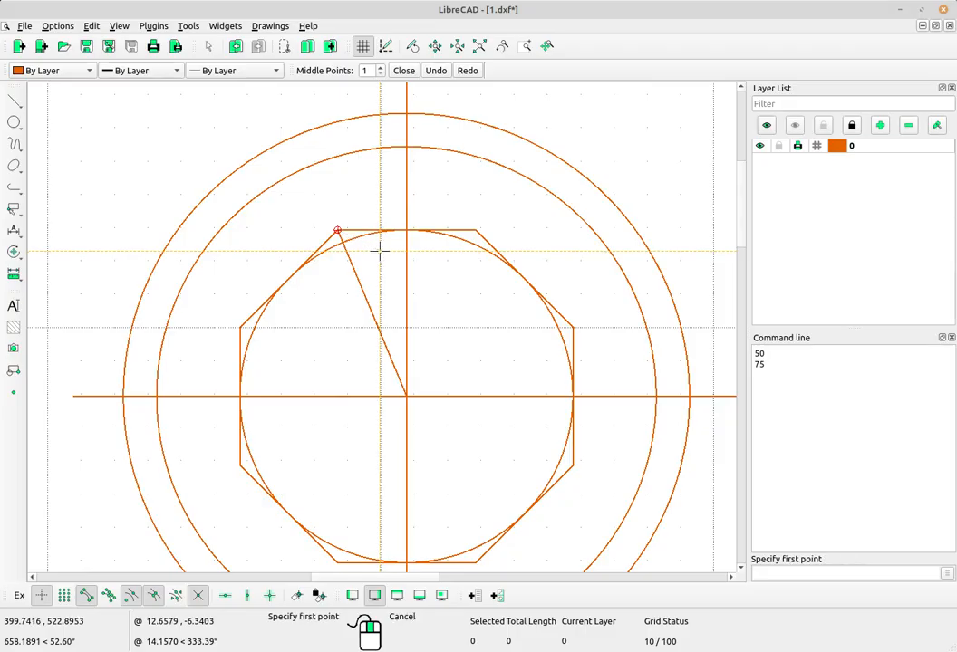
Step: Draw a line from the circles' centre to the right end of the octagon's top edge
{"action": "left_click", "coordinate": [408, 393]}
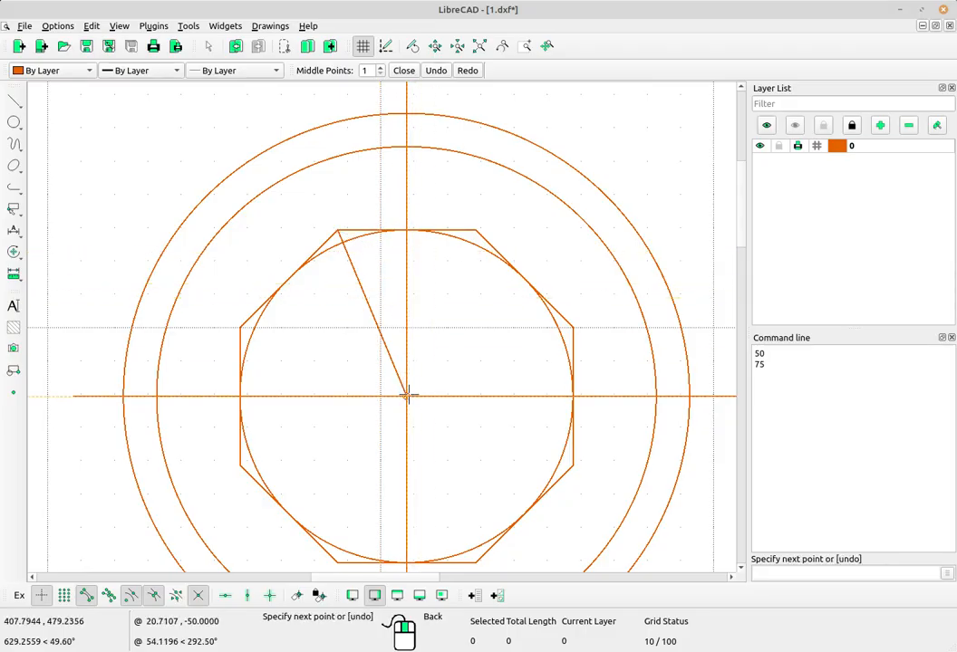
{"action": "left_click", "coordinate": [476, 232]}
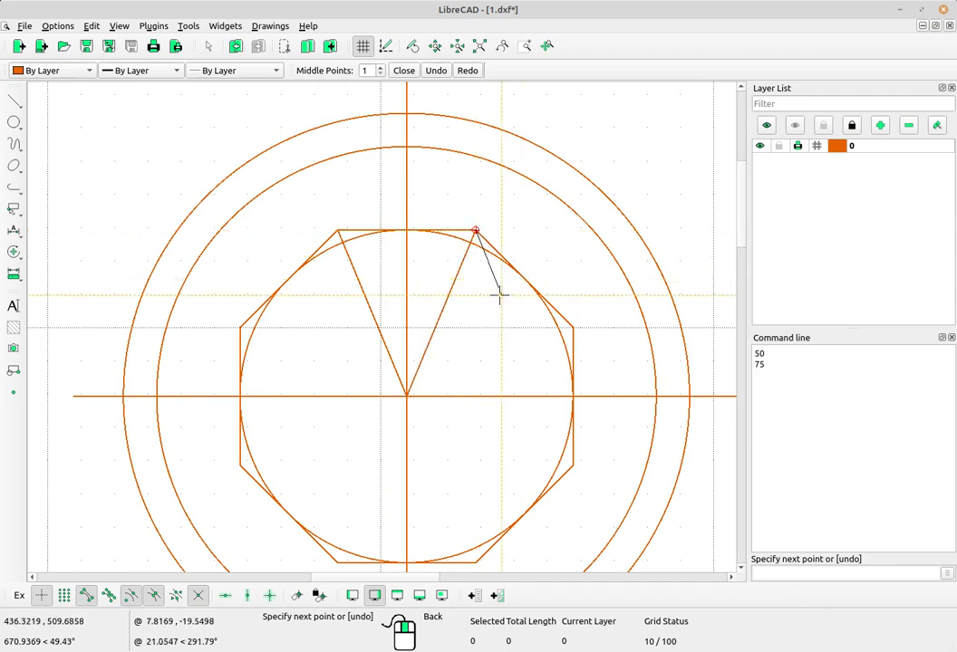
{"action": "right_click", "coordinate": [481, 348]}
Step: Draw a line from the circles' centre to the lower end of the octagon's right vertical edge
{"action": "middle_click_drag", "start_coordinate": [421, 381], "coordinate": [398, 308]}
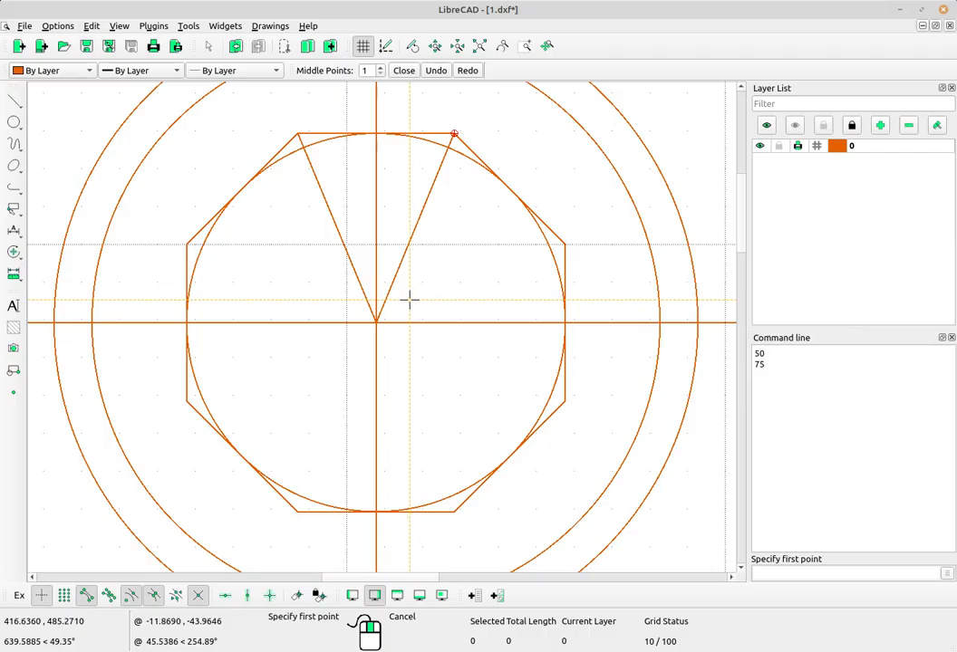
{"action": "left_click", "coordinate": [376, 322]}
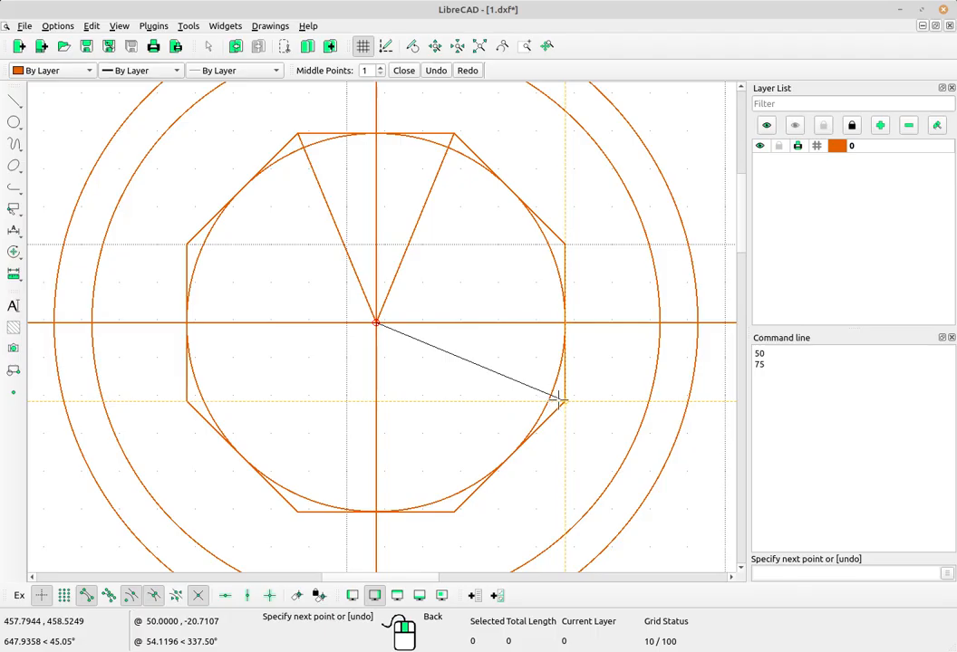
{"action": "left_click", "coordinate": [561, 399]}
{"action": "right_click", "coordinate": [444, 332]}
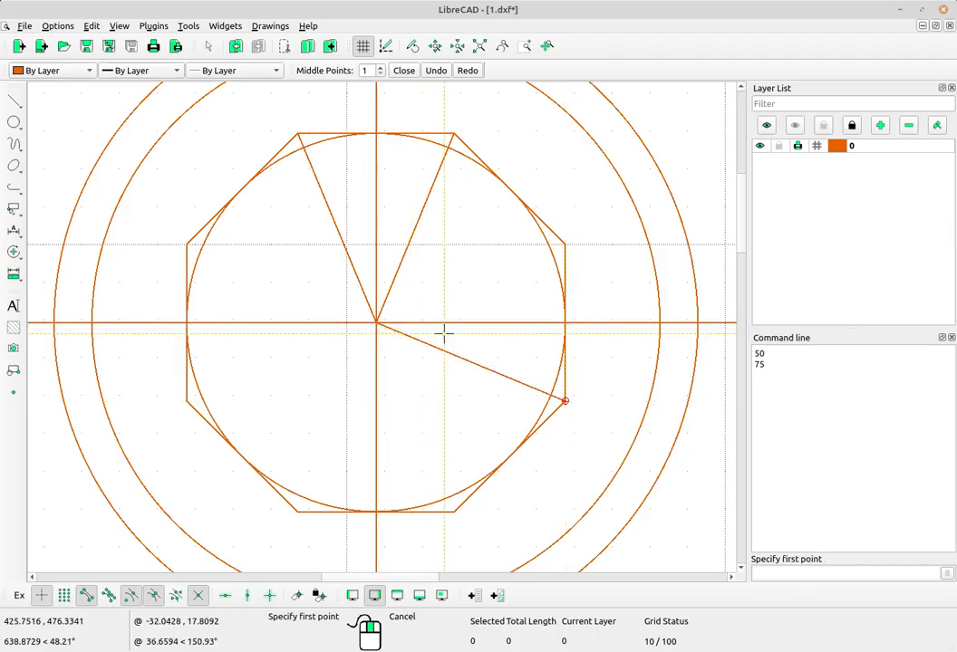
Step: Draw a line from the circles' centre to the lower end of the octagon's left vertical edge
{"action": "left_click", "coordinate": [376, 321]}
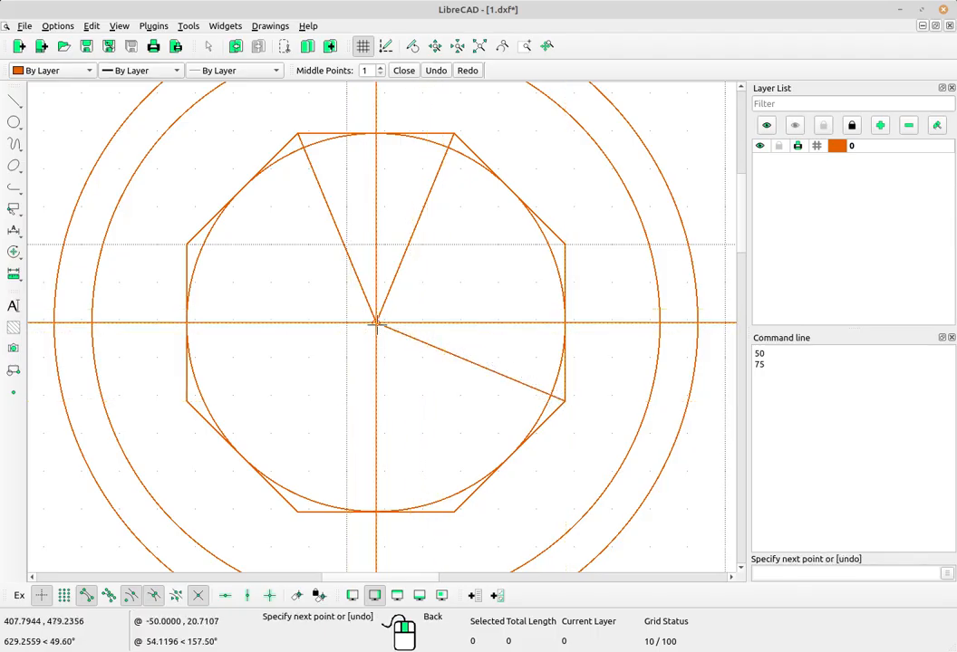
{"action": "left_click", "coordinate": [186, 401]}
{"action": "right_click", "coordinate": [454, 274]}
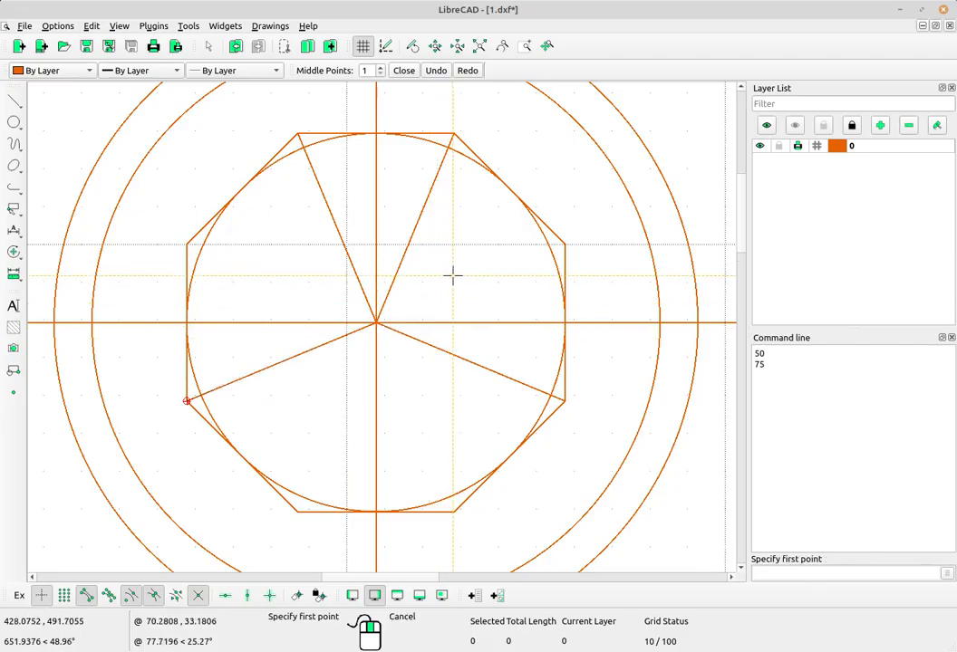
{"action": "right_click", "coordinate": [452, 277]}
Step: Start drawing a circle by centre and radius
{"action": "scroll", "coordinate": [454, 279], "scroll_direction": "down", "scroll_amount": 4}
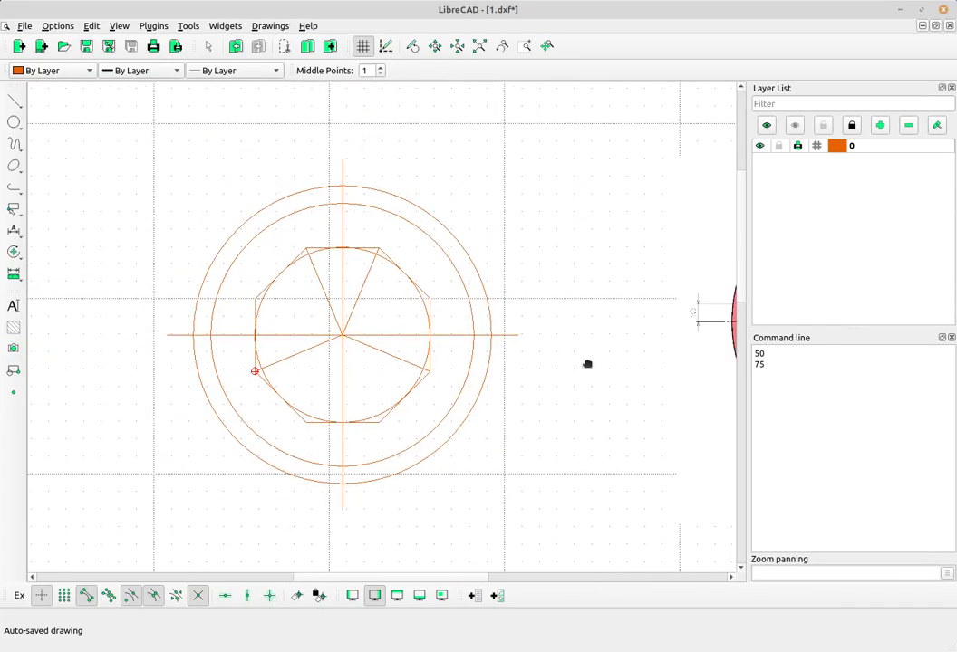
{"action": "mouse_move", "coordinate": [587, 365]}
{"action": "middle_mouse_down"}
{"action": "mouse_move", "coordinate": [441, 362]}
{"action": "mouse_move", "coordinate": [453, 367]}
{"action": "mouse_move", "coordinate": [507, 335]}
{"action": "middle_mouse_up"}
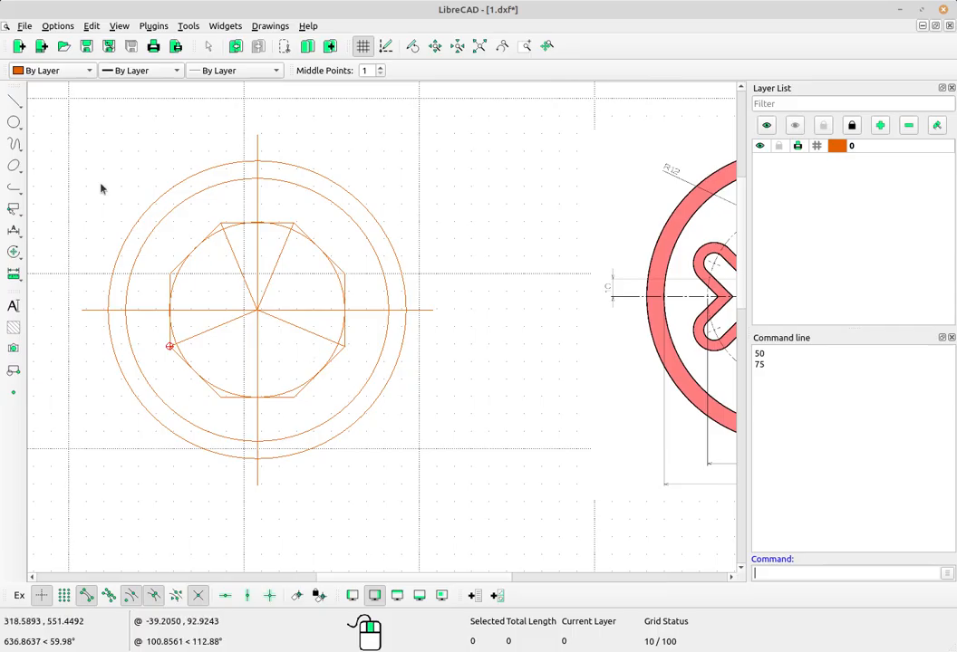
{"action": "left_click", "coordinate": [15, 127]}
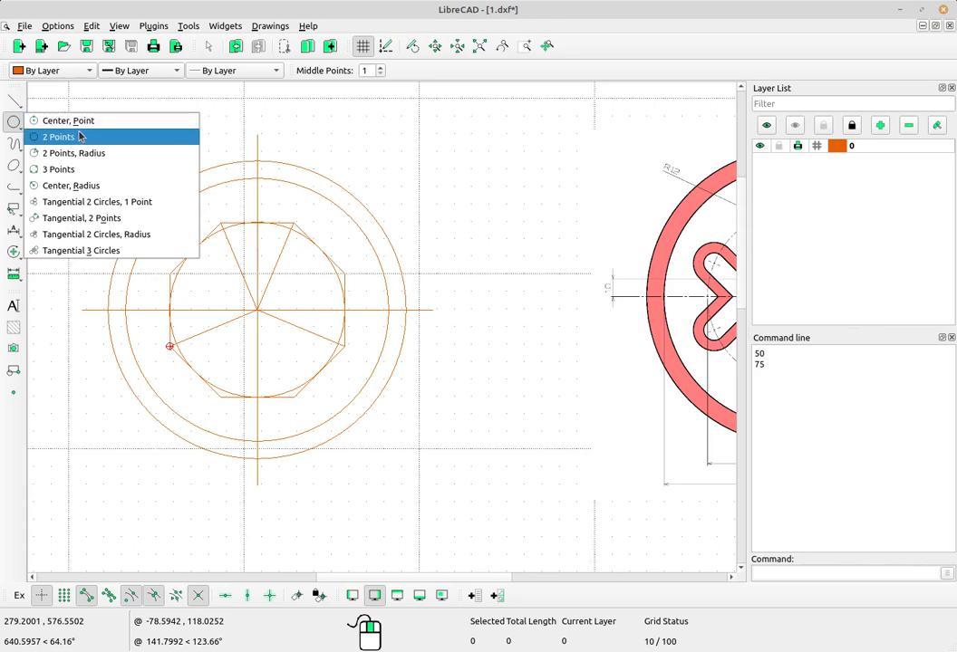
{"action": "left_click", "coordinate": [88, 187]}
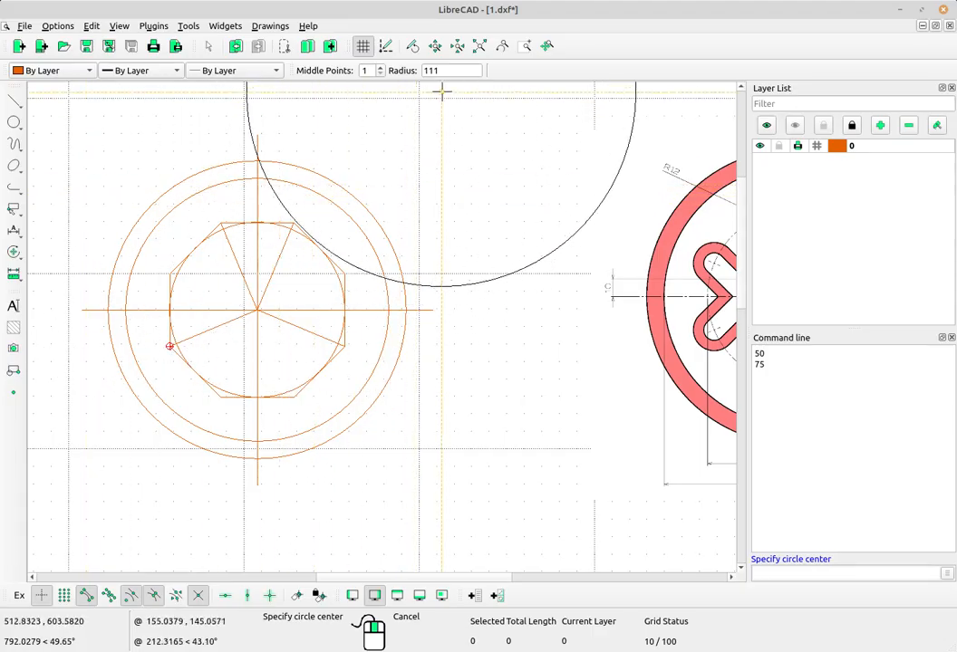
{"action": "left_click_drag", "start_coordinate": [444, 70], "coordinate": [418, 70]}
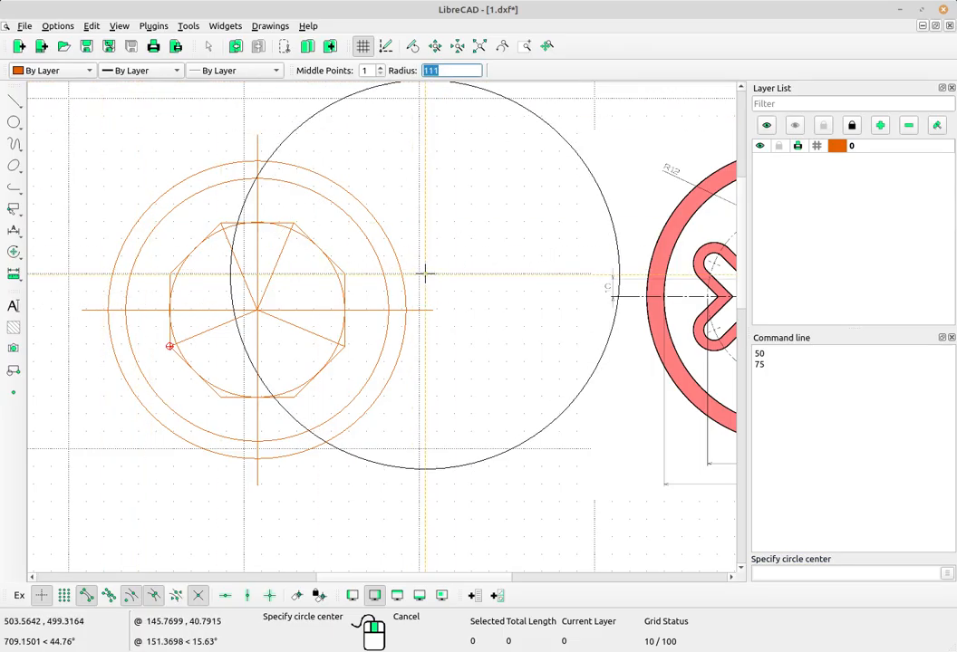
Step: Examine the radius dimensions at the rounded lobe of the upper heart in the reference figure
{"action": "scroll", "coordinate": [512, 263], "scroll_direction": "up", "scroll_amount": 6}
{"action": "scroll", "coordinate": [516, 253], "scroll_direction": "up", "scroll_amount": 2}
{"action": "middle_click_drag", "start_coordinate": [611, 339], "coordinate": [602, 261]}
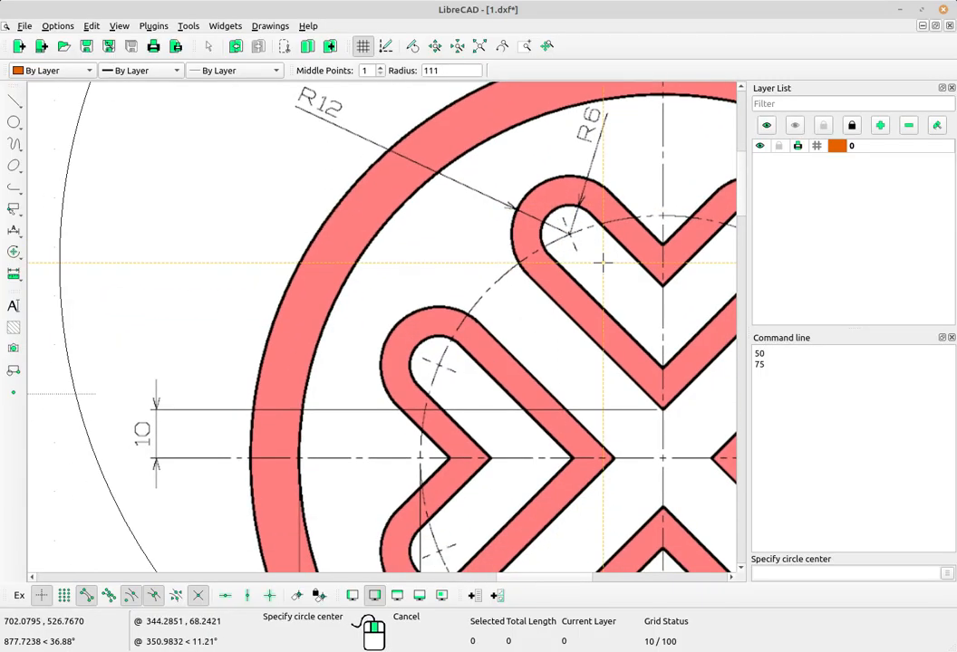
{"action": "scroll", "coordinate": [602, 262], "scroll_direction": "down", "scroll_amount": 3}
{"action": "middle_click_drag", "start_coordinate": [578, 309], "coordinate": [577, 339]}
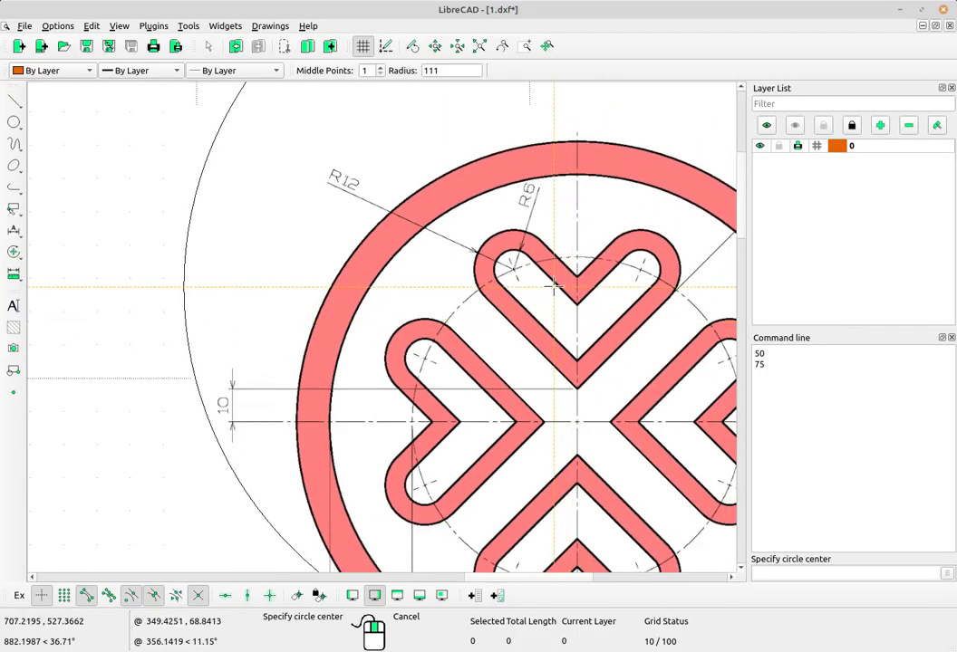
{"action": "scroll", "coordinate": [571, 295], "scroll_direction": "up", "scroll_amount": 3}
{"action": "scroll", "coordinate": [453, 237], "scroll_direction": "down", "scroll_amount": 1}
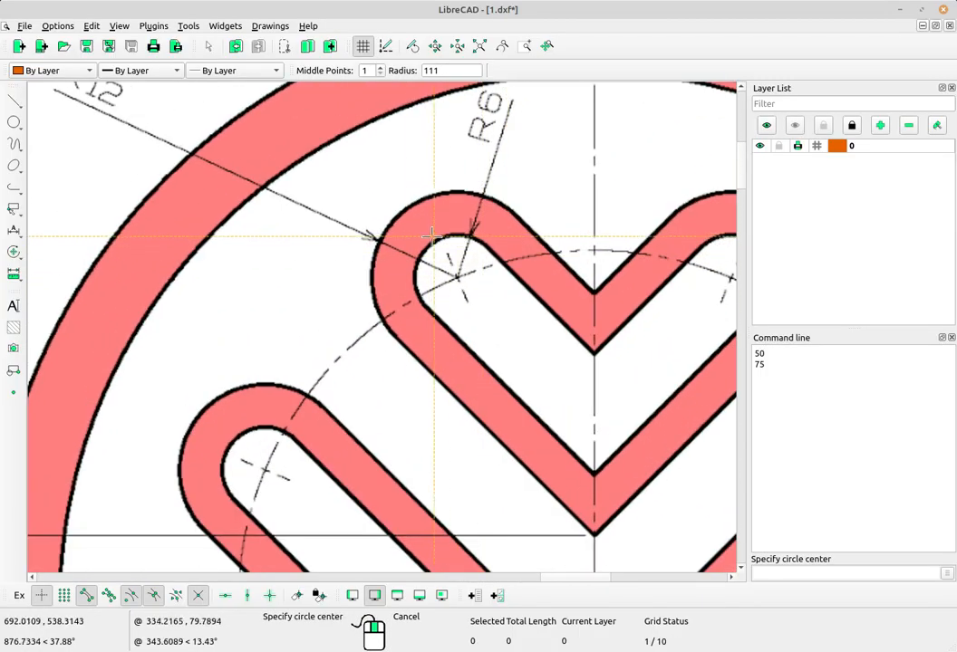
{"action": "scroll", "coordinate": [464, 250], "scroll_direction": "down", "scroll_amount": 1}
{"action": "scroll", "coordinate": [408, 261], "scroll_direction": "down", "scroll_amount": 4}
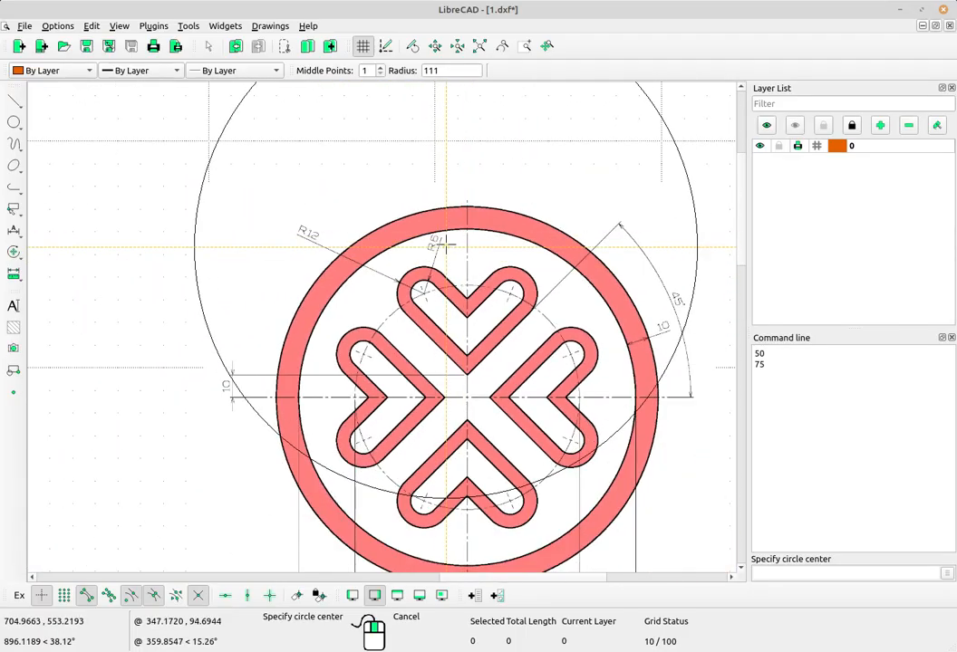
{"action": "scroll", "coordinate": [317, 299], "scroll_direction": "down", "scroll_amount": 2}
{"action": "middle_click_drag", "start_coordinate": [245, 282], "coordinate": [495, 302]}
{"action": "scroll", "coordinate": [379, 313], "scroll_direction": "up", "scroll_amount": 5}
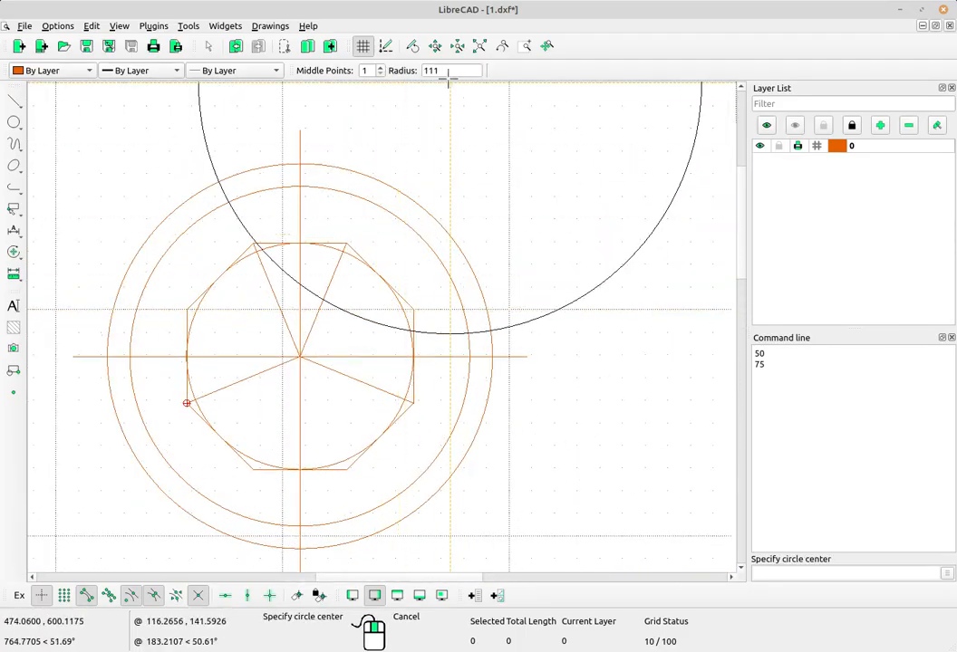
Step: Place a radius 6 circle where the upper-left radial line crosses the radius 50 circle
{"action": "left_click_drag", "start_coordinate": [444, 72], "coordinate": [418, 70]}
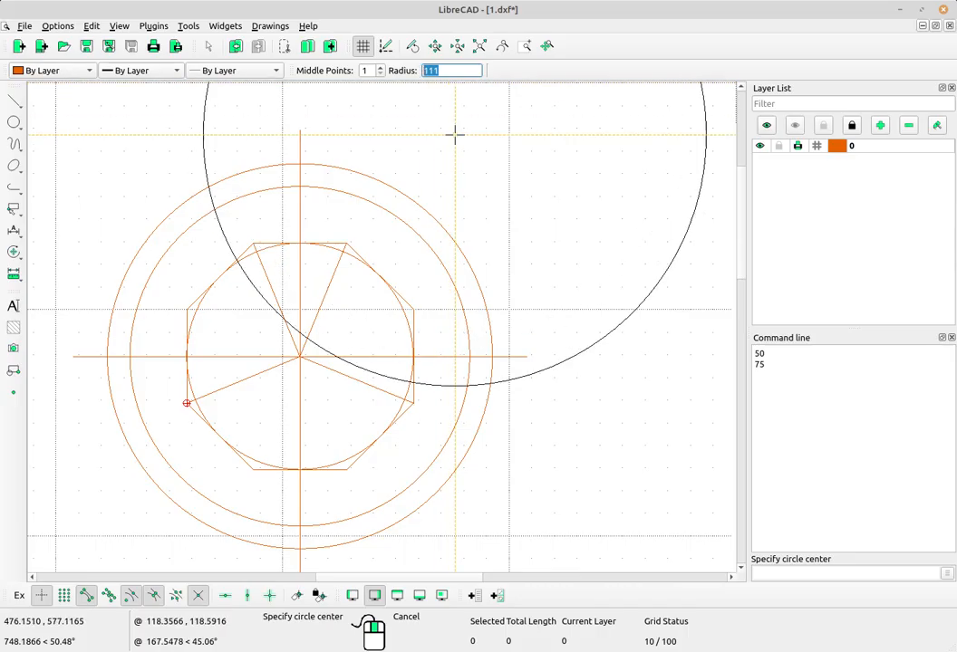
{"action": "type", "text": "6"}
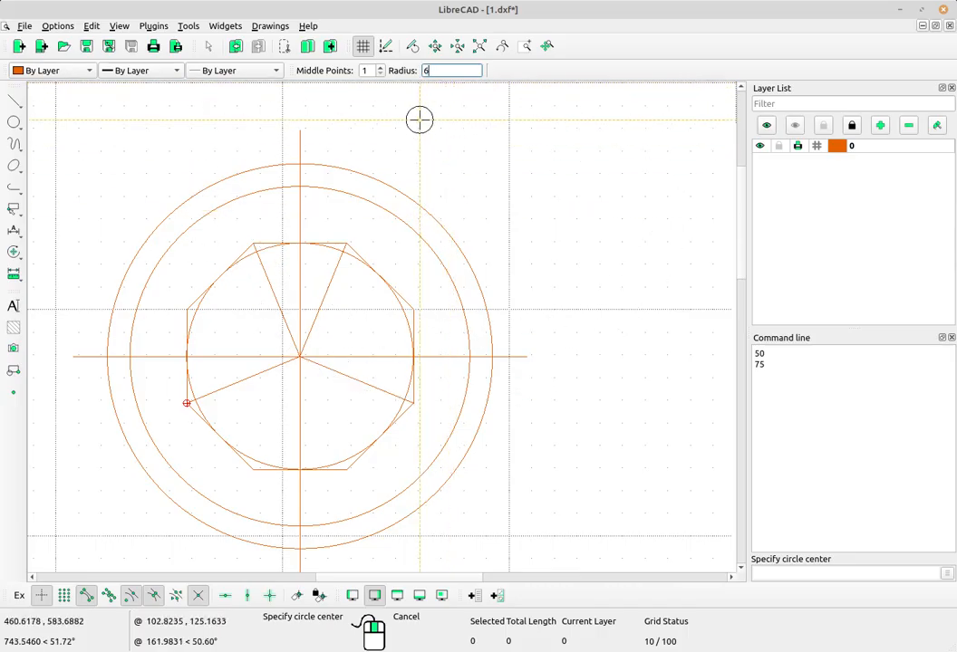
{"action": "scroll", "coordinate": [423, 92], "scroll_direction": "up", "scroll_amount": 1}
{"action": "middle_click_drag", "start_coordinate": [304, 256], "coordinate": [281, 236]}
{"action": "scroll", "coordinate": [337, 278], "scroll_direction": "down", "scroll_amount": 2}
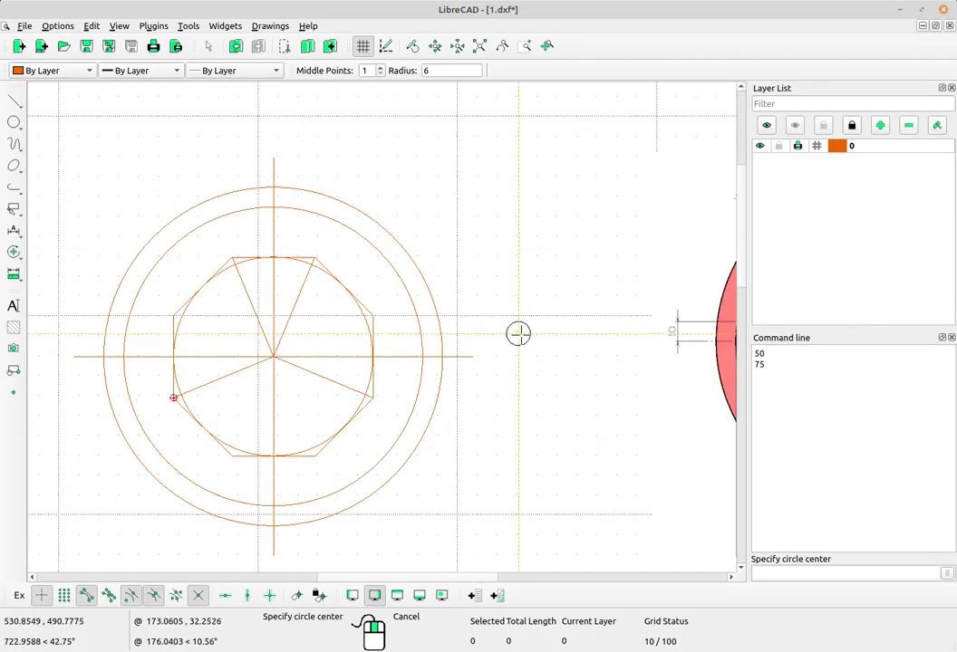
{"action": "mouse_move", "coordinate": [506, 331]}
{"action": "middle_mouse_down"}
{"action": "mouse_move", "coordinate": [380, 310]}
{"action": "mouse_move", "coordinate": [389, 314]}
{"action": "mouse_move", "coordinate": [374, 319]}
{"action": "middle_mouse_up"}
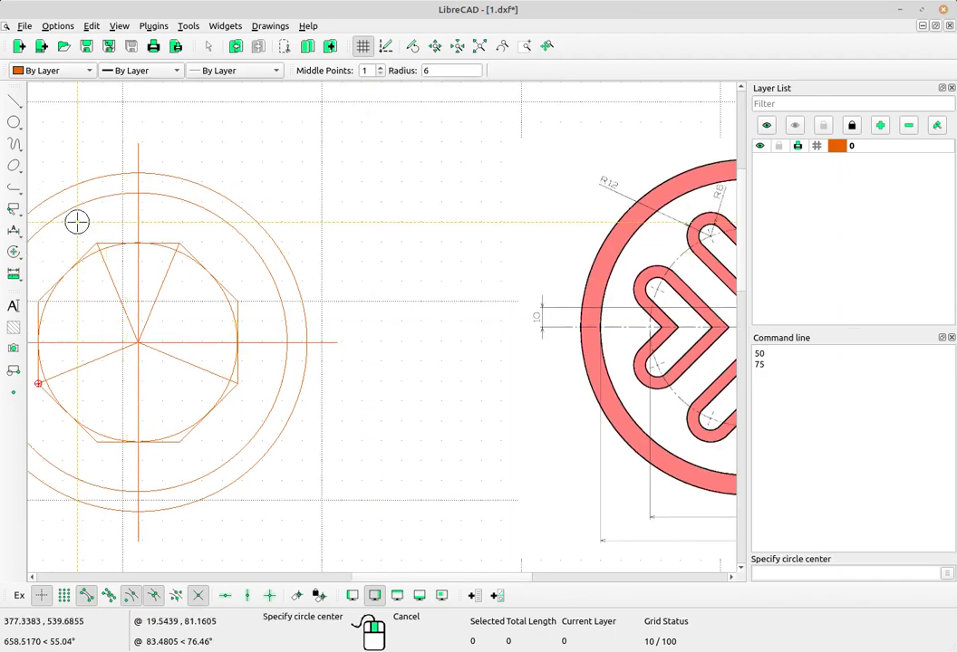
{"action": "scroll", "coordinate": [143, 277], "scroll_direction": "up", "scroll_amount": 15}
{"action": "scroll", "coordinate": [341, 311], "scroll_direction": "down", "scroll_amount": 1}
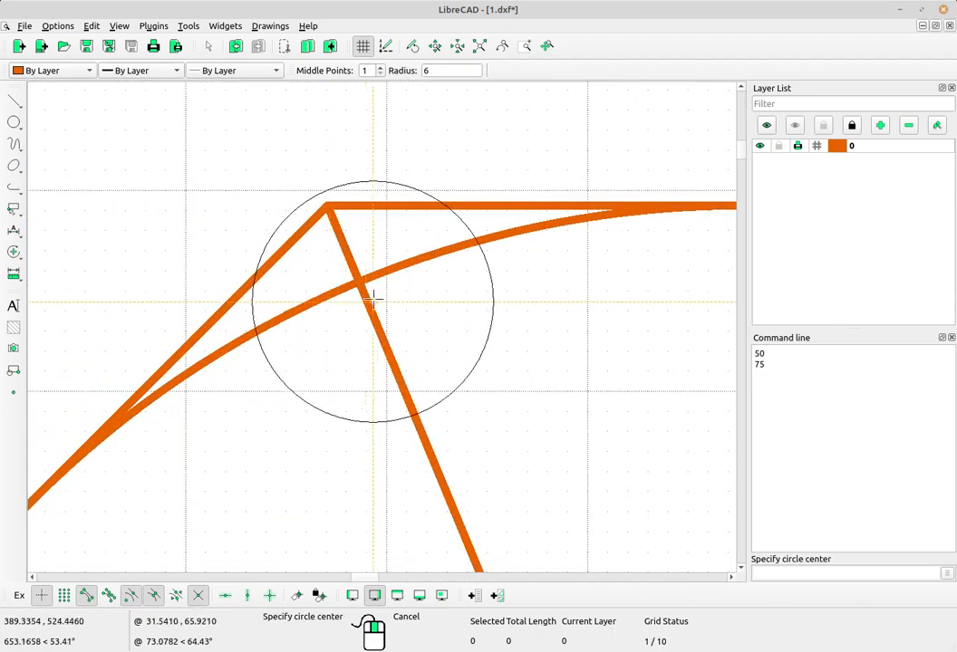
{"action": "scroll", "coordinate": [360, 284], "scroll_direction": "up", "scroll_amount": 2}
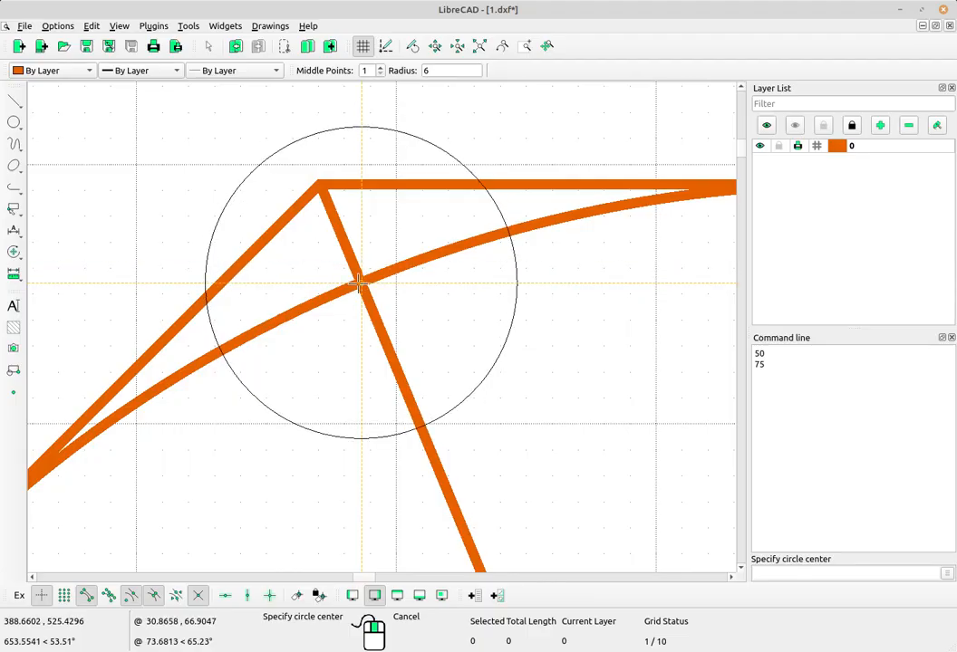
{"action": "left_click", "coordinate": [360, 283]}
Step: Place another radius 6 circle where the upper-right radial line crosses the radius 50 circle
{"action": "scroll", "coordinate": [362, 281], "scroll_direction": "down", "scroll_amount": 8}
{"action": "middle_click_drag", "start_coordinate": [377, 271], "coordinate": [335, 318]}
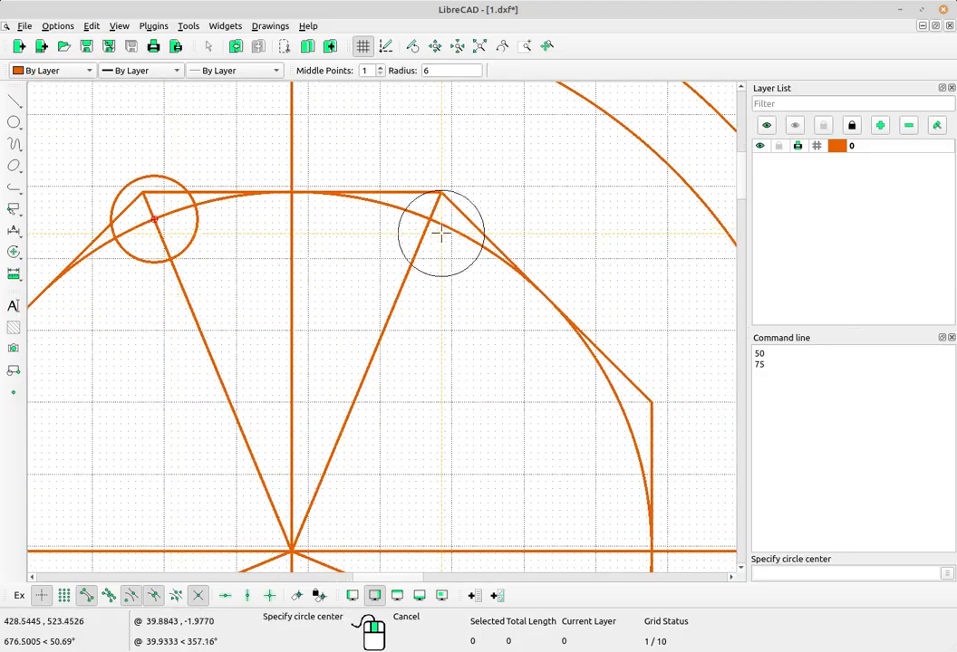
{"action": "scroll", "coordinate": [431, 222], "scroll_direction": "up", "scroll_amount": 6}
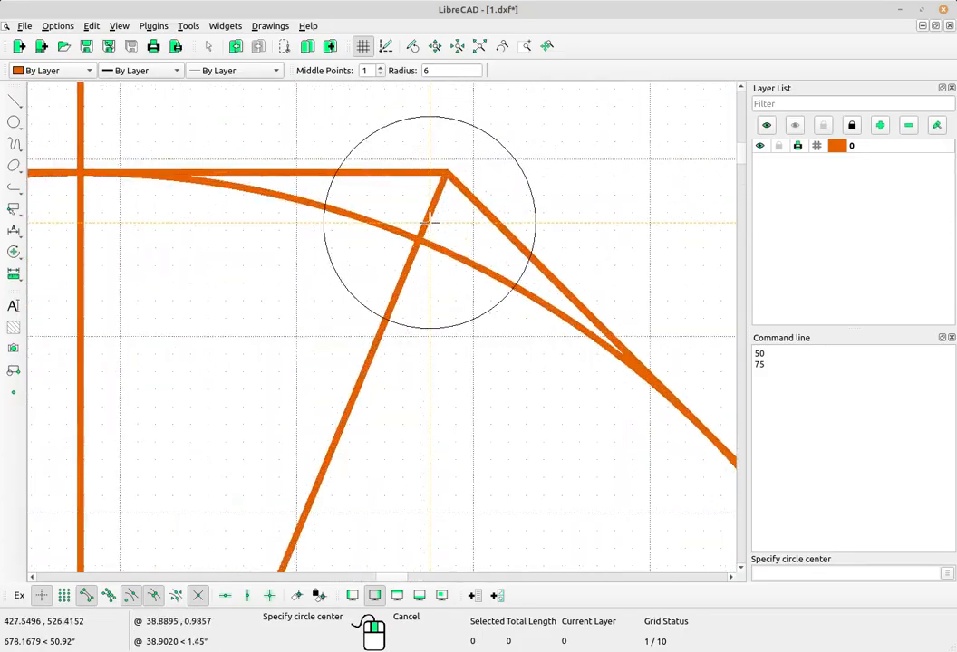
{"action": "scroll", "coordinate": [474, 224], "scroll_direction": "down", "scroll_amount": 8}
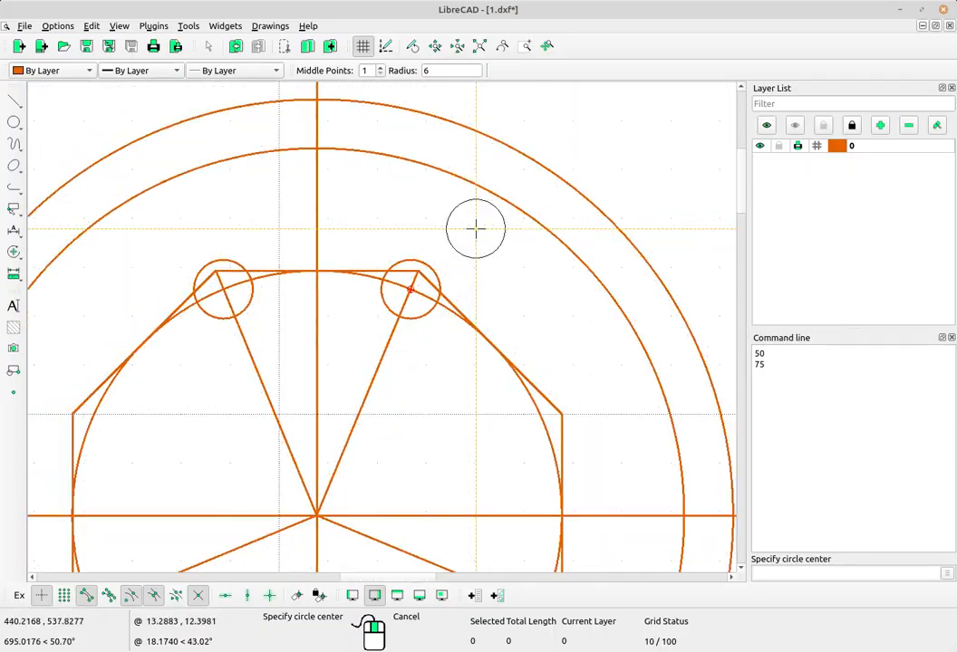
Step: Place radius 6 circles where the lower-left and lower-right radial lines cross the radius 50 circle
{"action": "mouse_move", "coordinate": [474, 226]}
{"action": "middle_mouse_down"}
{"action": "mouse_move", "coordinate": [483, 274]}
{"action": "mouse_move", "coordinate": [492, 270]}
{"action": "middle_mouse_up"}
{"action": "scroll", "coordinate": [347, 276], "scroll_direction": "up", "scroll_amount": 3}
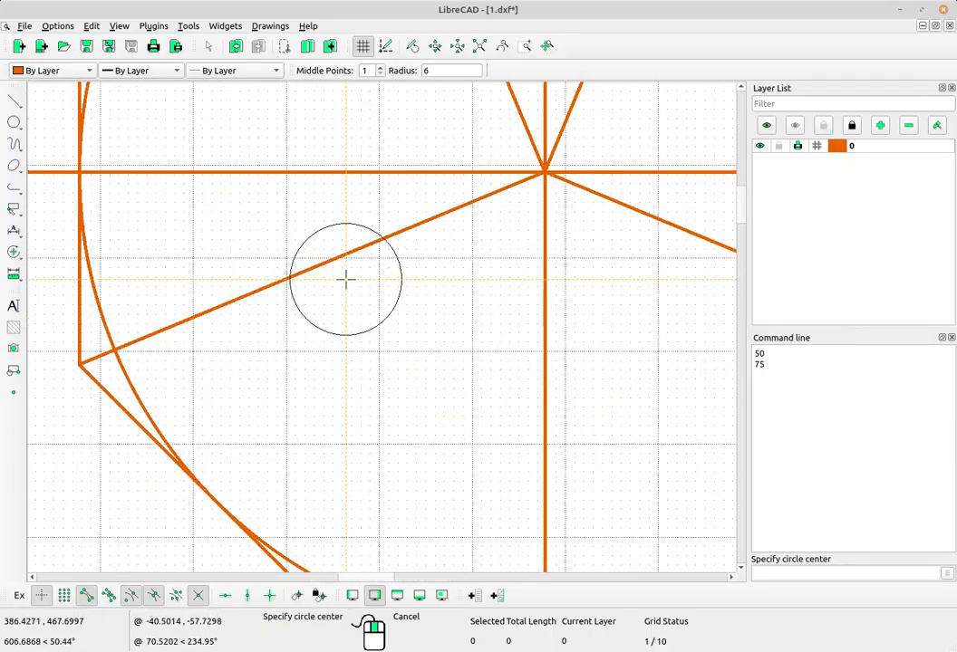
{"action": "left_click", "coordinate": [115, 350]}
{"action": "scroll", "coordinate": [476, 380], "scroll_direction": "down", "scroll_amount": 5}
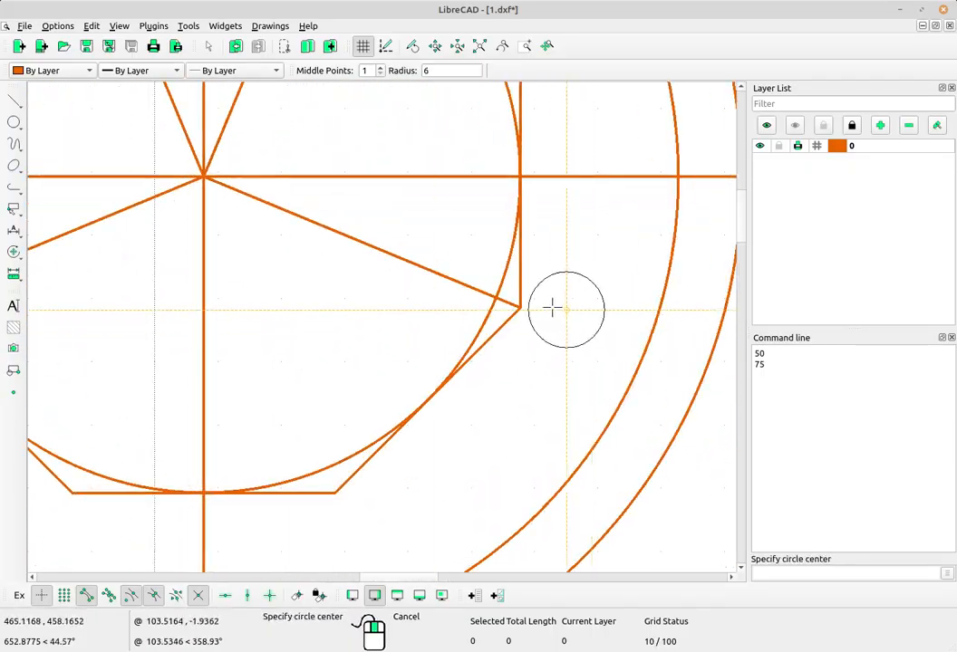
{"action": "scroll", "coordinate": [543, 308], "scroll_direction": "up", "scroll_amount": 6}
{"action": "left_click", "coordinate": [438, 290]}
{"action": "scroll", "coordinate": [462, 281], "scroll_direction": "down", "scroll_amount": 6}
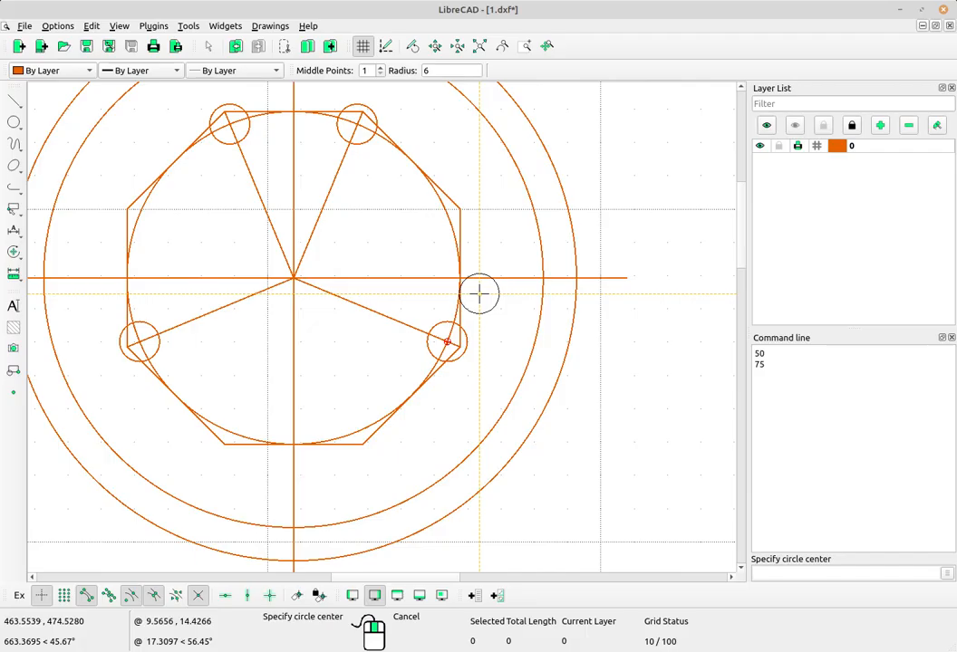
{"action": "right_click", "coordinate": [389, 226]}
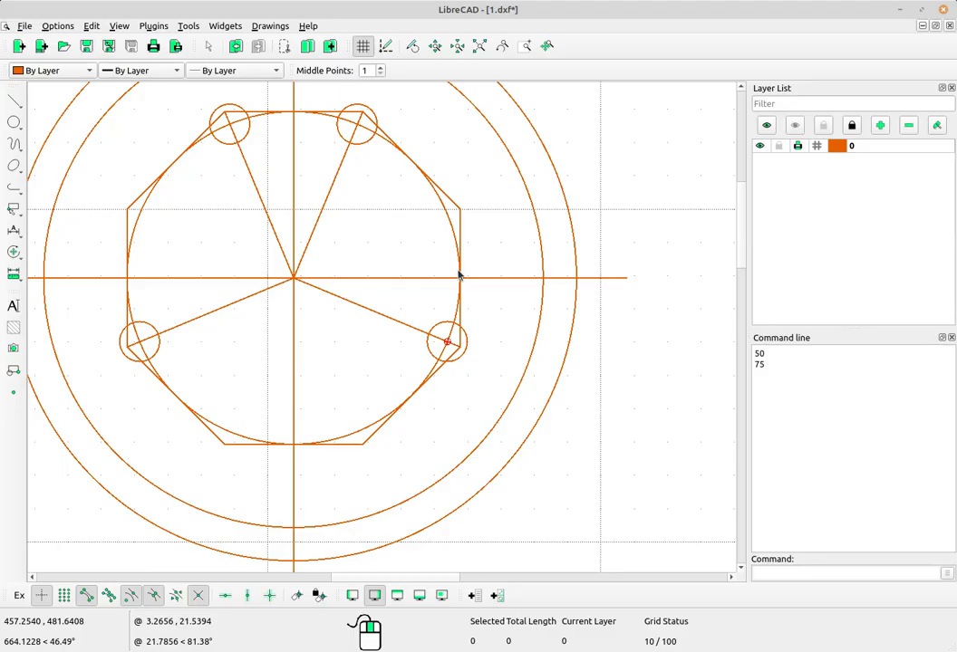
Step: Draw a circle-to-circle tangent line joining the lower-left sides of the upper-left and lower-right radius 6 circles
{"action": "left_click", "coordinate": [15, 101]}
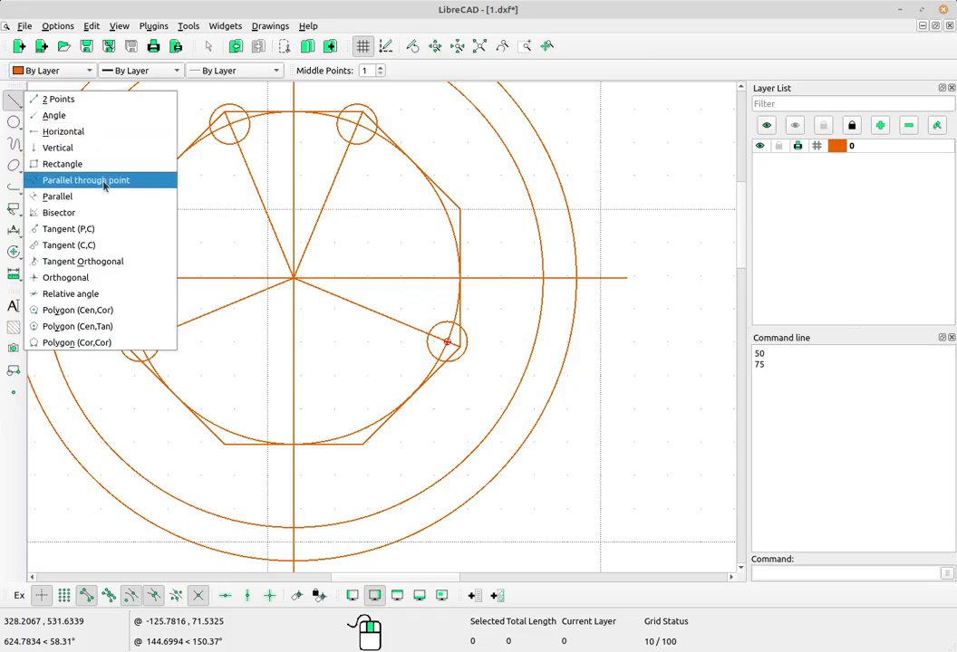
{"action": "left_click", "coordinate": [100, 245]}
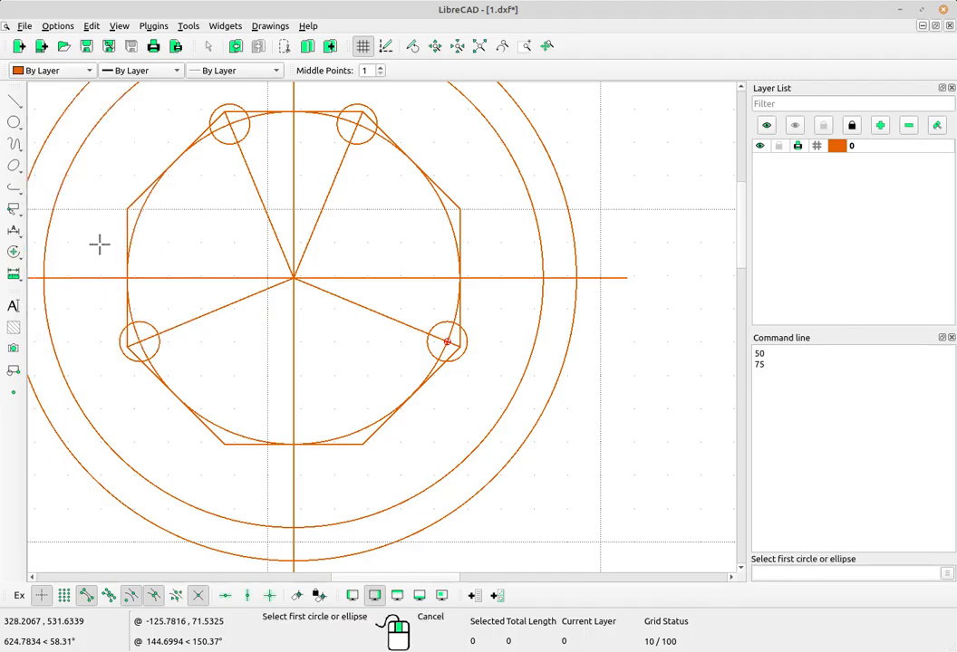
{"action": "middle_click_drag", "start_coordinate": [240, 187], "coordinate": [215, 252]}
{"action": "left_click", "coordinate": [216, 176]}
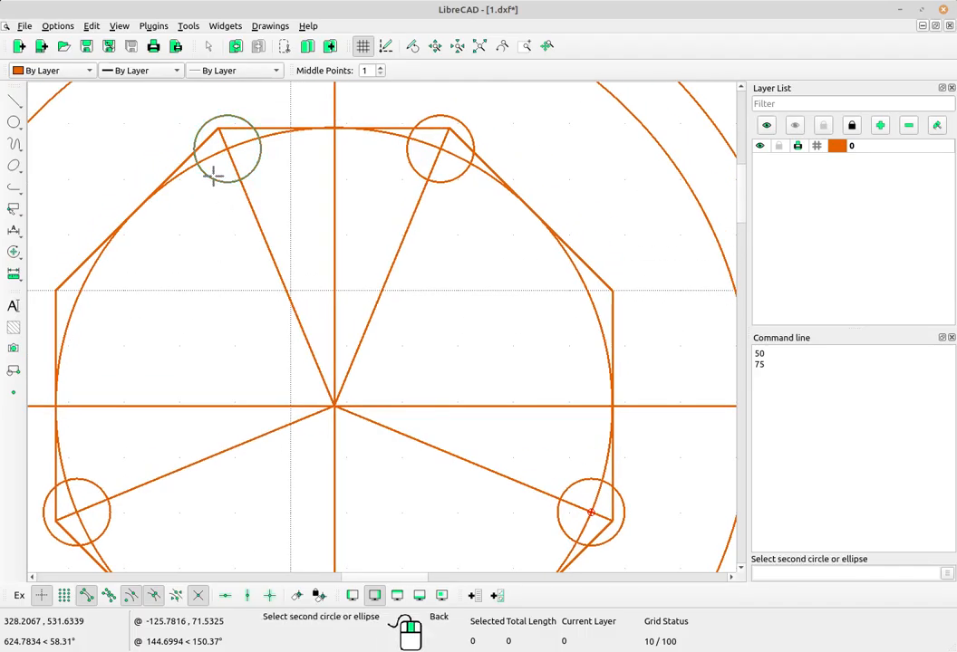
{"action": "middle_click_drag", "start_coordinate": [364, 406], "coordinate": [352, 278]}
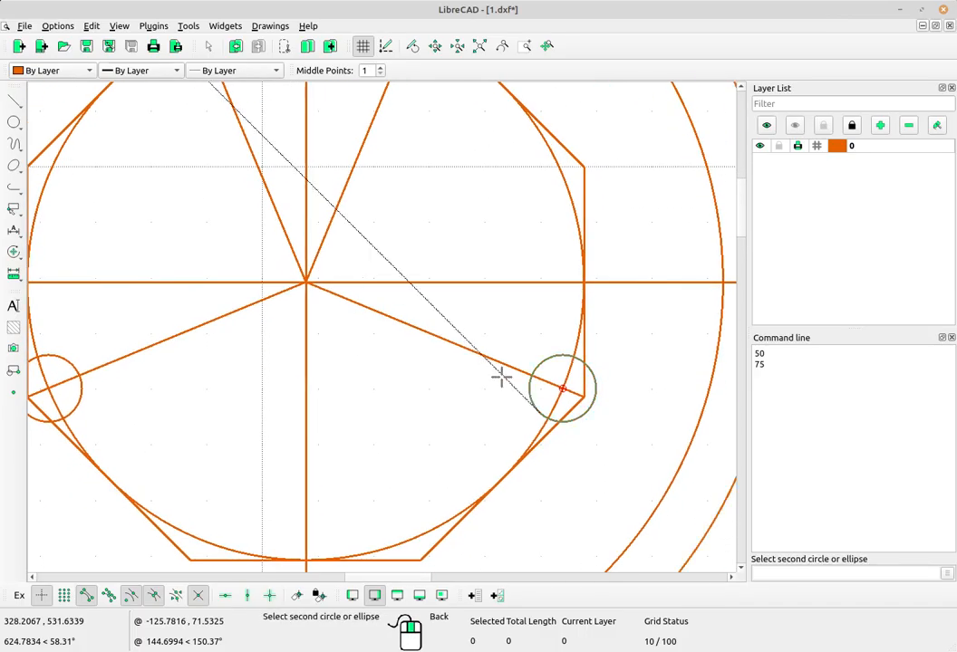
{"action": "scroll", "coordinate": [499, 387], "scroll_direction": "down", "scroll_amount": 1}
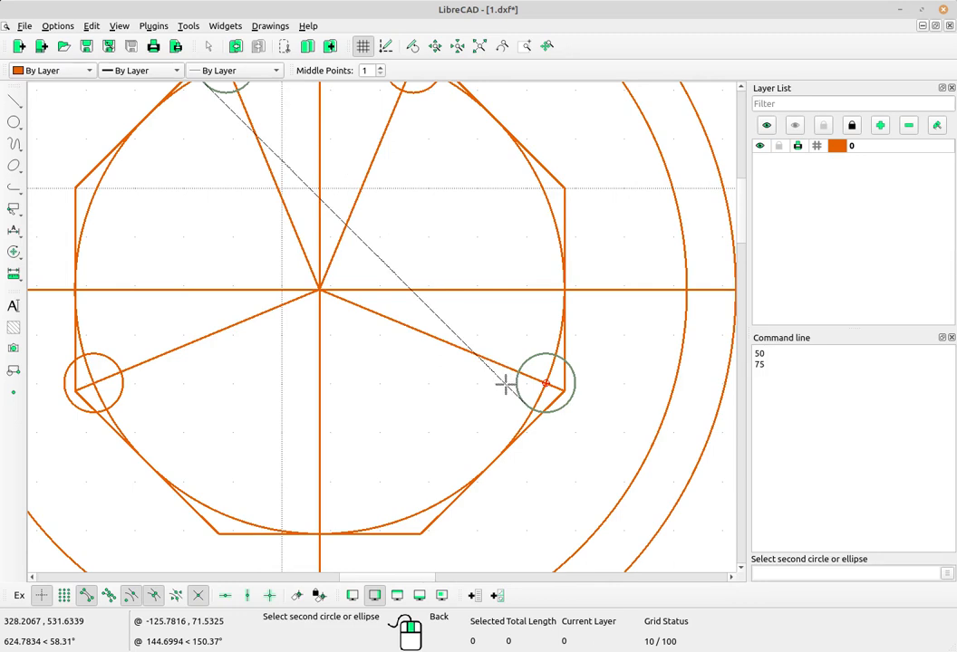
{"action": "left_click", "coordinate": [506, 386]}
Step: Draw a circle-to-circle tangent line joining the upper-right sides of the upper-left and lower-right radius 6 circles
{"action": "middle_click_drag", "start_coordinate": [368, 244], "coordinate": [396, 305]}
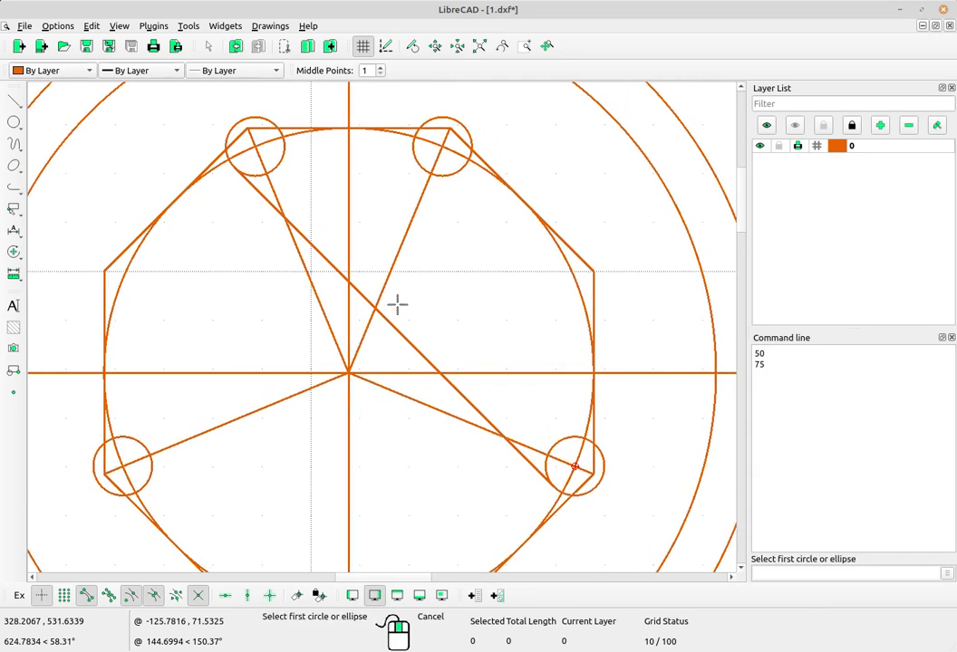
{"action": "left_click", "coordinate": [287, 150]}
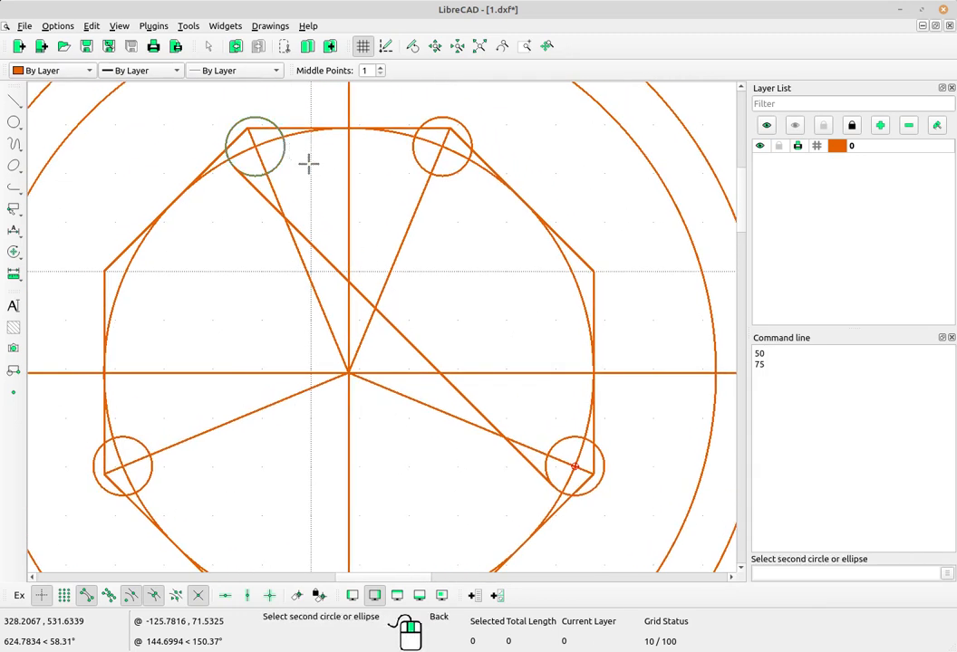
{"action": "left_click", "coordinate": [567, 417]}
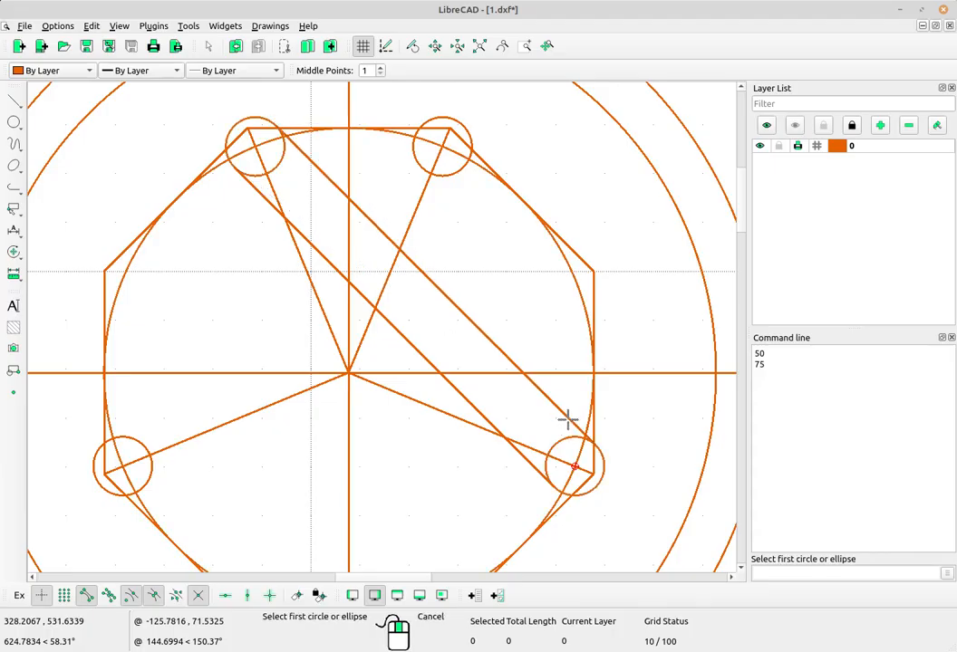
Step: Draw two circle-to-circle tangent lines joining both sides of the lower-left and upper-right radius 6 circles
{"action": "left_click", "coordinate": [138, 439]}
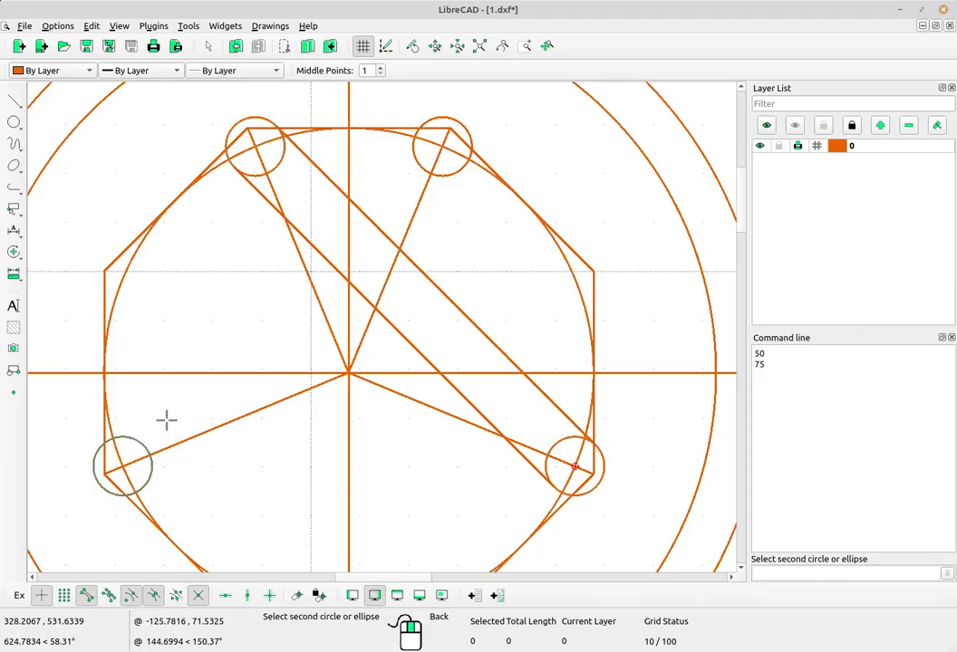
{"action": "left_click", "coordinate": [390, 160]}
{"action": "left_click", "coordinate": [149, 442]}
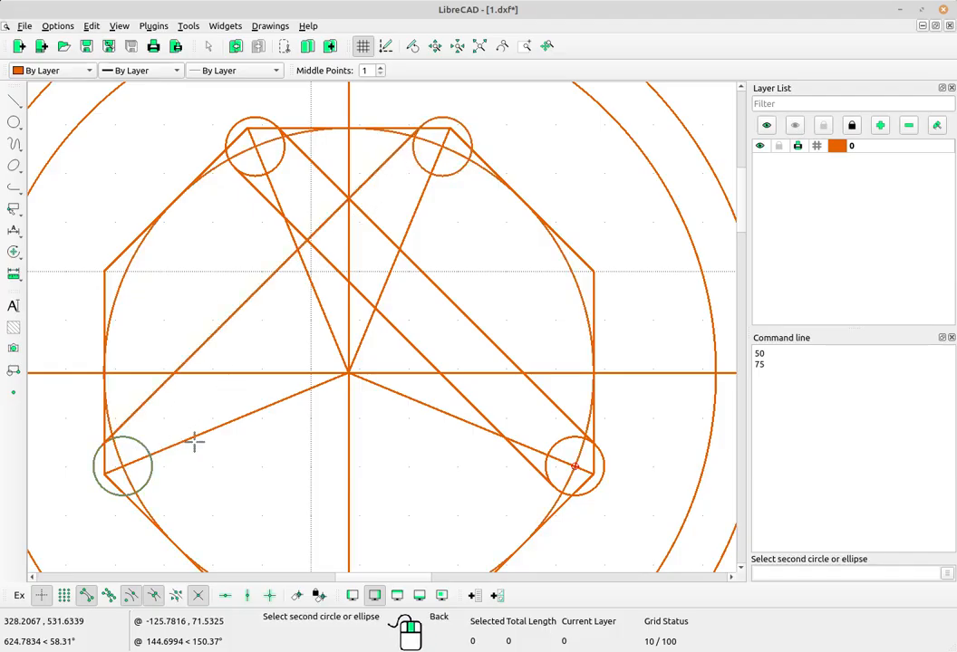
{"action": "left_click", "coordinate": [456, 175]}
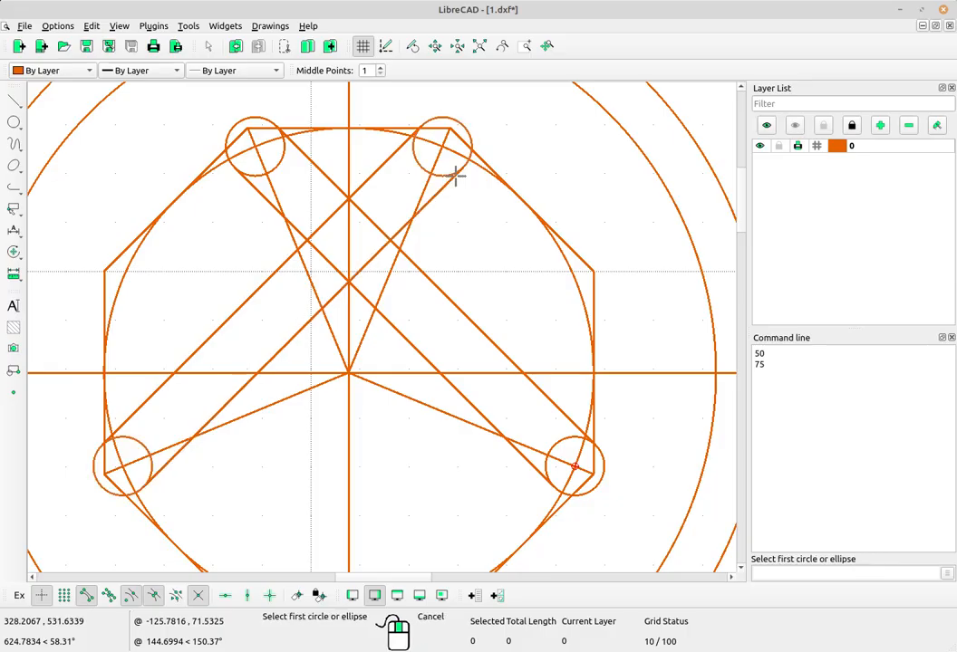
{"action": "scroll", "coordinate": [493, 246], "scroll_direction": "down", "scroll_amount": 3}
{"action": "scroll", "coordinate": [449, 259], "scroll_direction": "up", "scroll_amount": 3}
{"action": "right_click", "coordinate": [468, 257]}
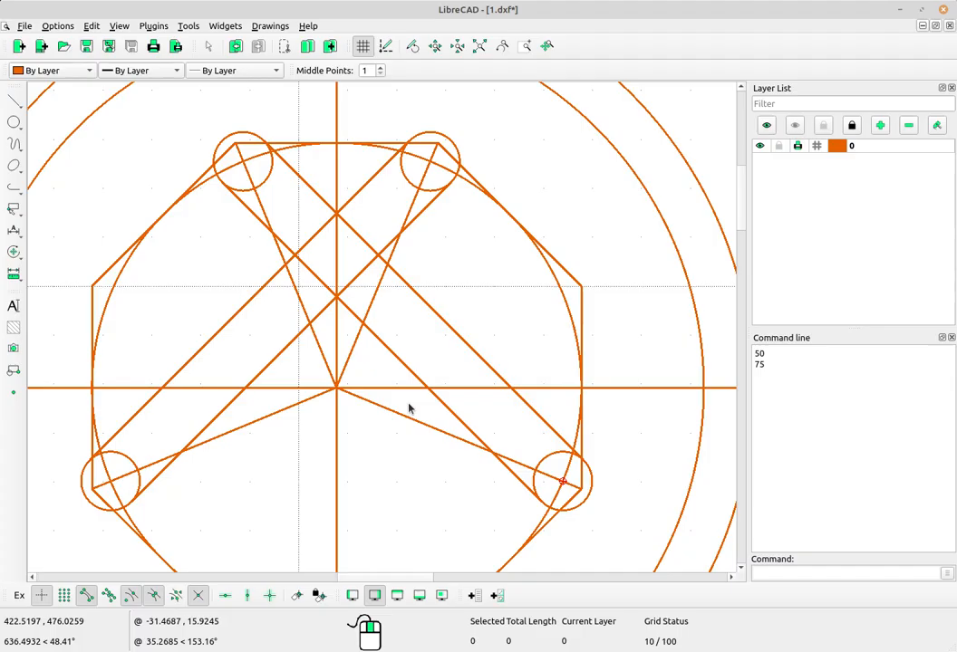
Step: Delete the four radial construction lines and all eight sides of the octagon around the radius 50 circle
{"action": "scroll", "coordinate": [405, 409], "scroll_direction": "down", "scroll_amount": 3}
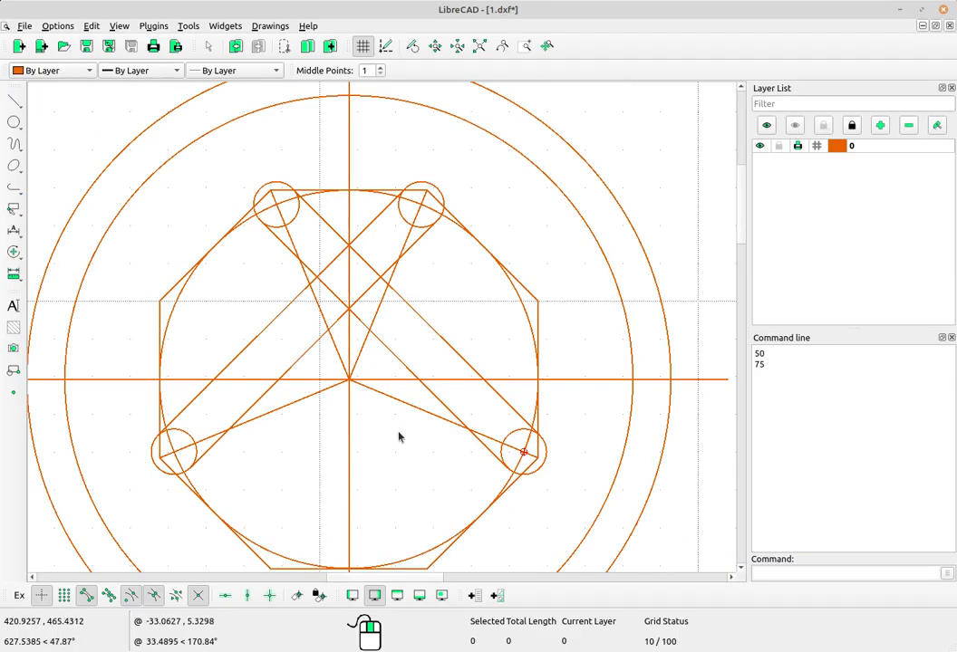
{"action": "scroll", "coordinate": [385, 390], "scroll_direction": "up", "scroll_amount": 2}
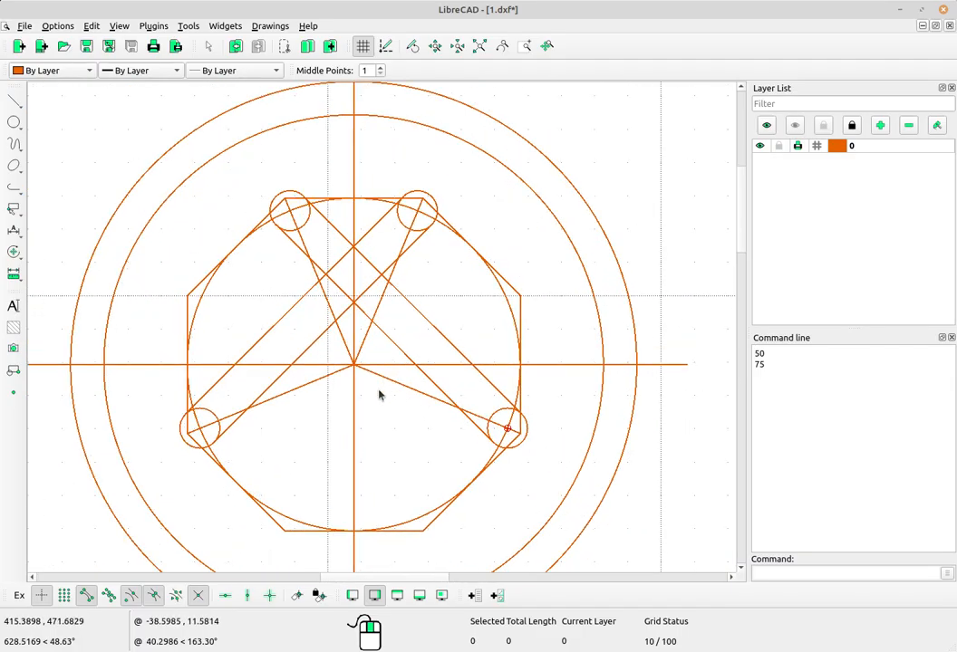
{"action": "key", "text": "Escape"}
{"action": "left_click", "coordinate": [359, 367]}
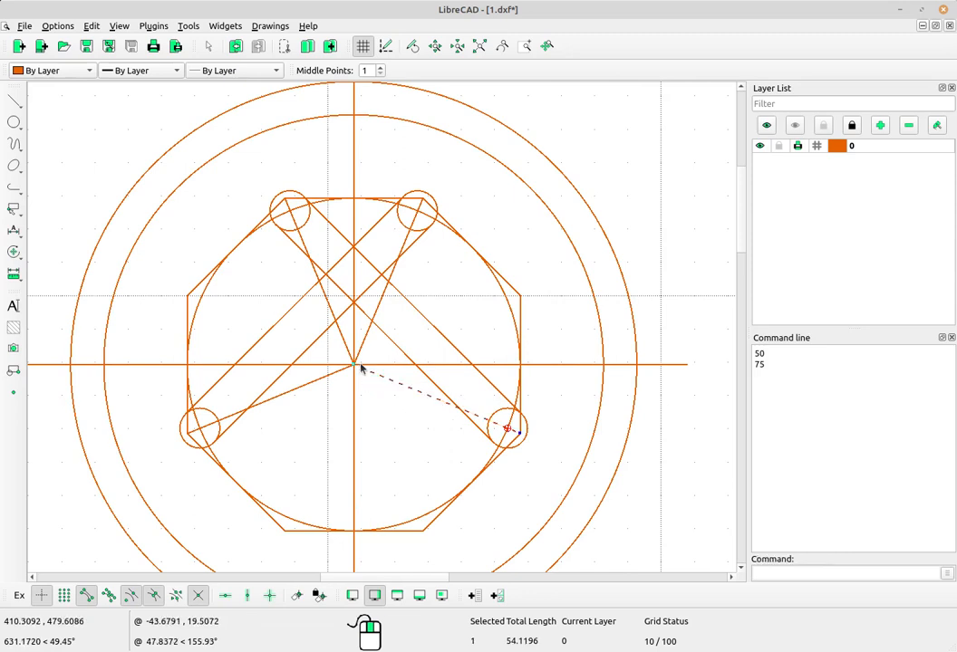
{"action": "left_click", "coordinate": [336, 373]}
{"action": "left_click", "coordinate": [360, 350]}
{"action": "left_click", "coordinate": [345, 345]}
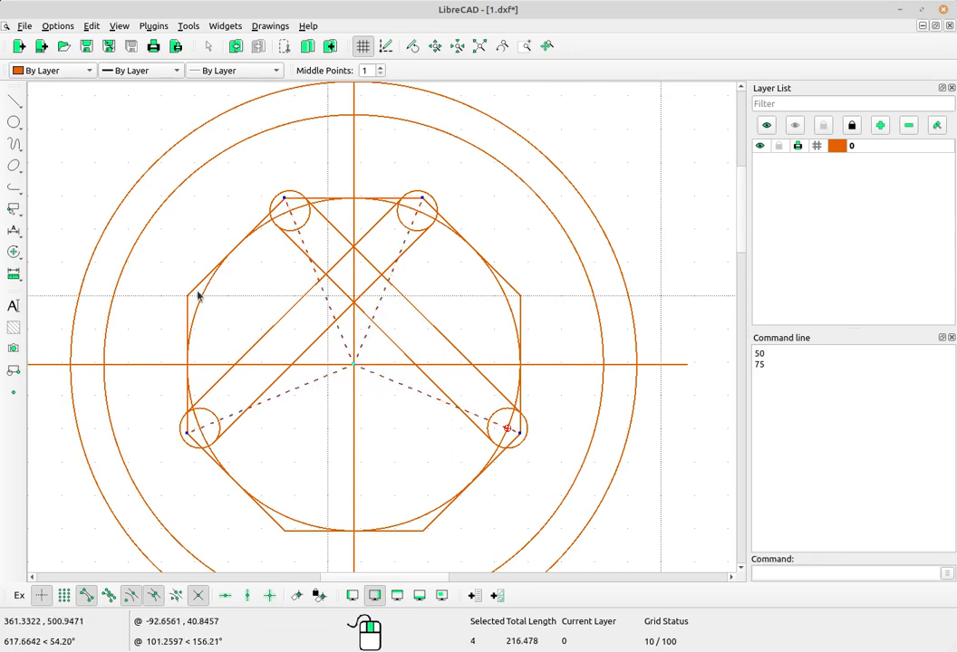
{"action": "left_click", "coordinate": [198, 291]}
{"action": "left_click", "coordinate": [185, 302]}
{"action": "left_click", "coordinate": [368, 199]}
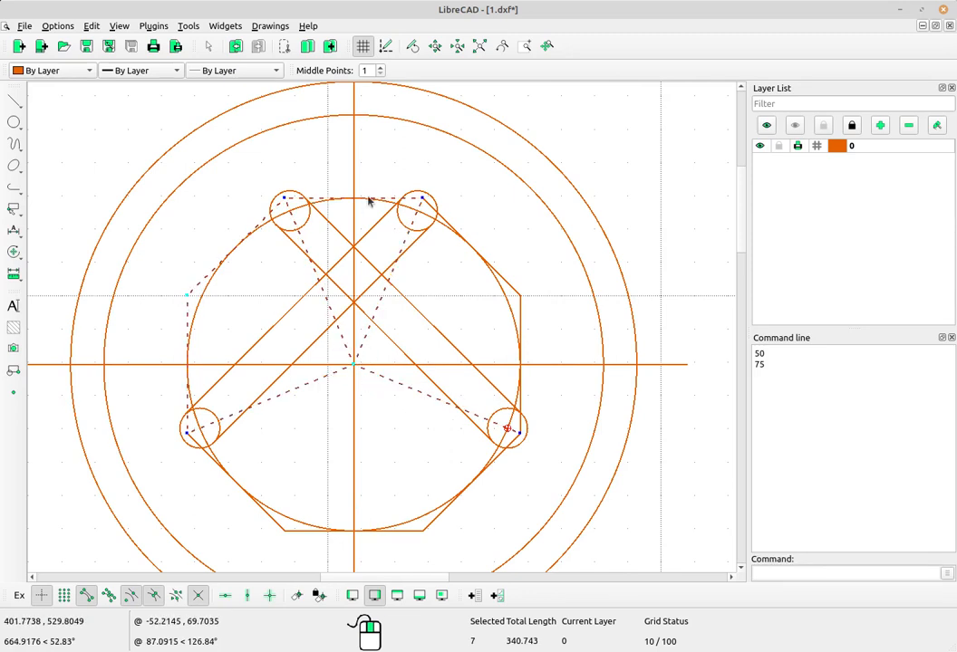
{"action": "left_click", "coordinate": [453, 228]}
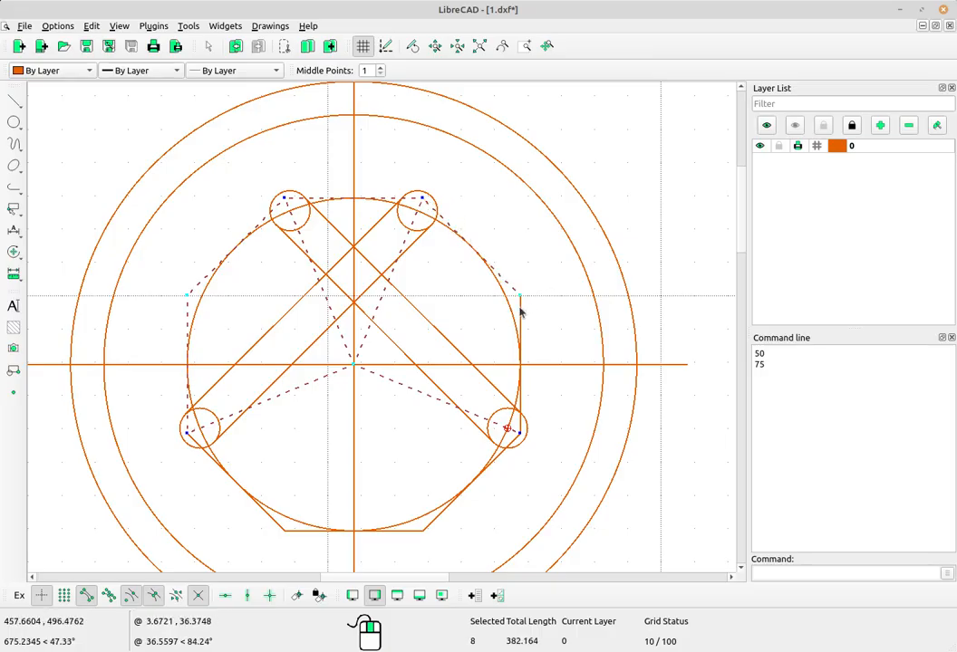
{"action": "left_click", "coordinate": [520, 310]}
{"action": "left_click", "coordinate": [440, 519]}
{"action": "left_click", "coordinate": [299, 531]}
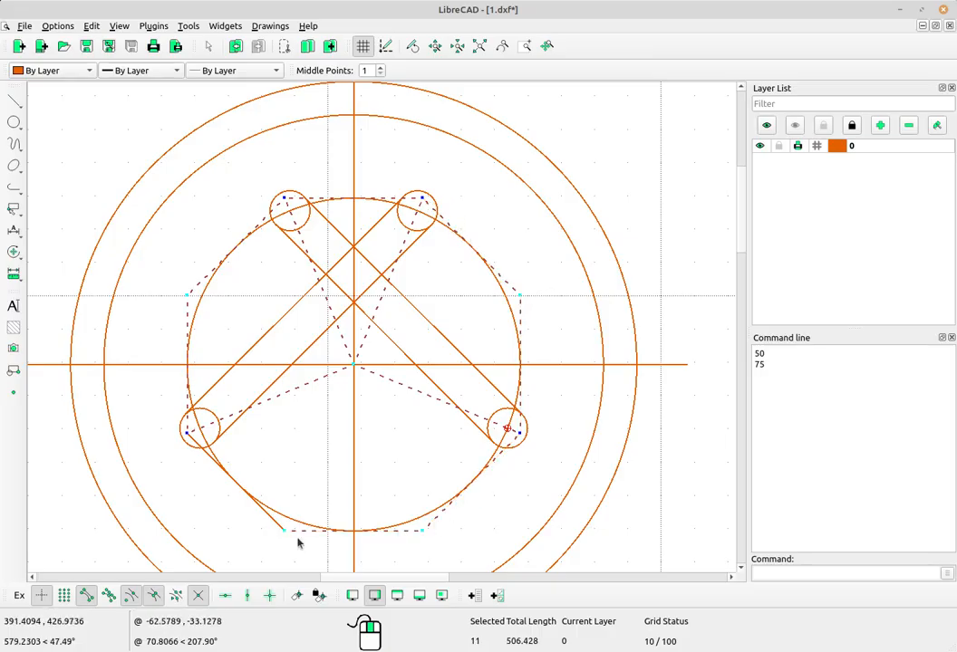
{"action": "left_click", "coordinate": [275, 522]}
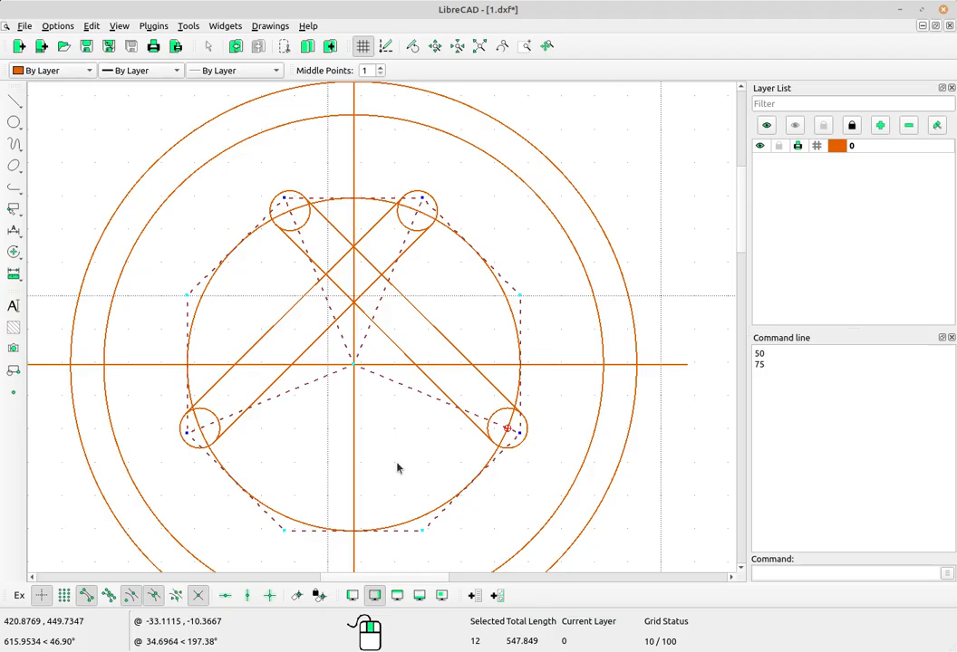
{"action": "key", "text": "Delete"}
Step: Trim the two upper tangent lines to each other at their crossing on the vertical centre line, keeping their upper parts
{"action": "scroll", "coordinate": [354, 318], "scroll_direction": "up", "scroll_amount": 1}
{"action": "scroll", "coordinate": [354, 318], "scroll_direction": "up", "scroll_amount": 1}
{"action": "mouse_move", "coordinate": [354, 318]}
{"action": "middle_mouse_down"}
{"action": "mouse_move", "coordinate": [411, 379]}
{"action": "mouse_move", "coordinate": [464, 394]}
{"action": "middle_mouse_up"}
{"action": "scroll", "coordinate": [415, 380], "scroll_direction": "down", "scroll_amount": 2}
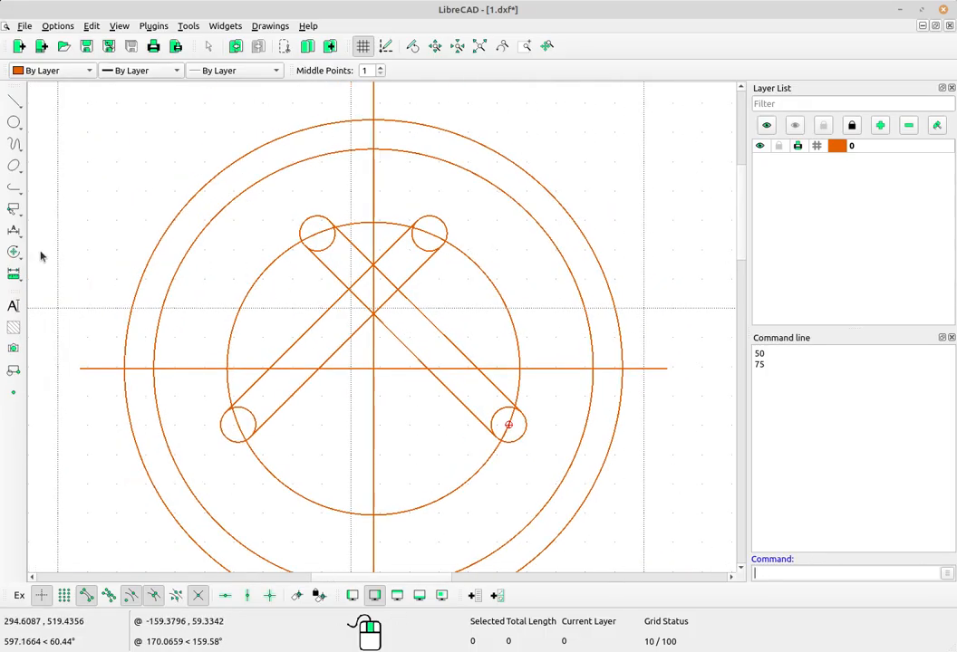
{"action": "left_click", "coordinate": [15, 252]}
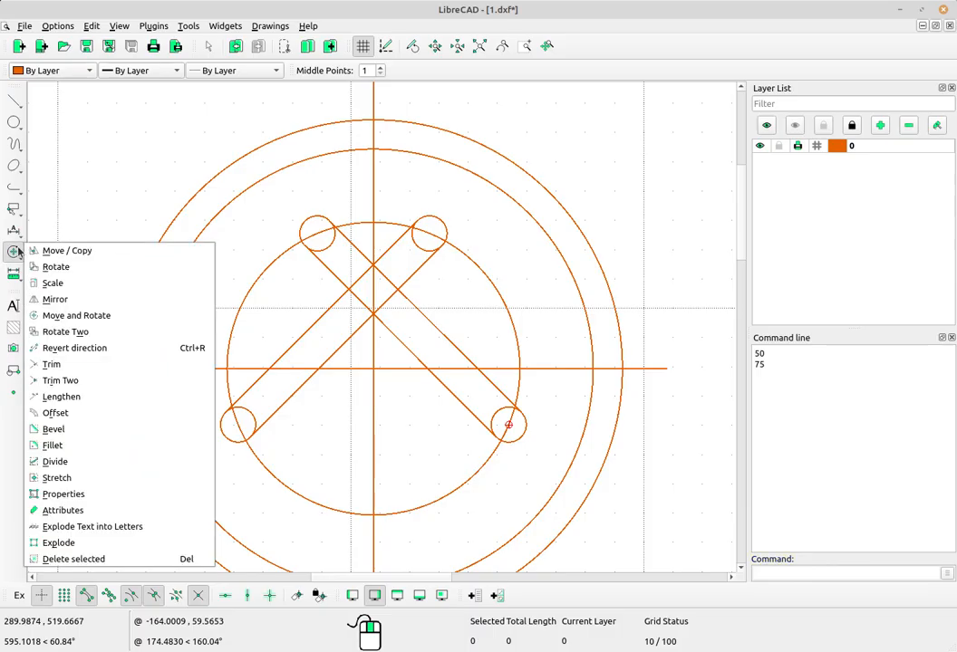
{"action": "left_click", "coordinate": [72, 384]}
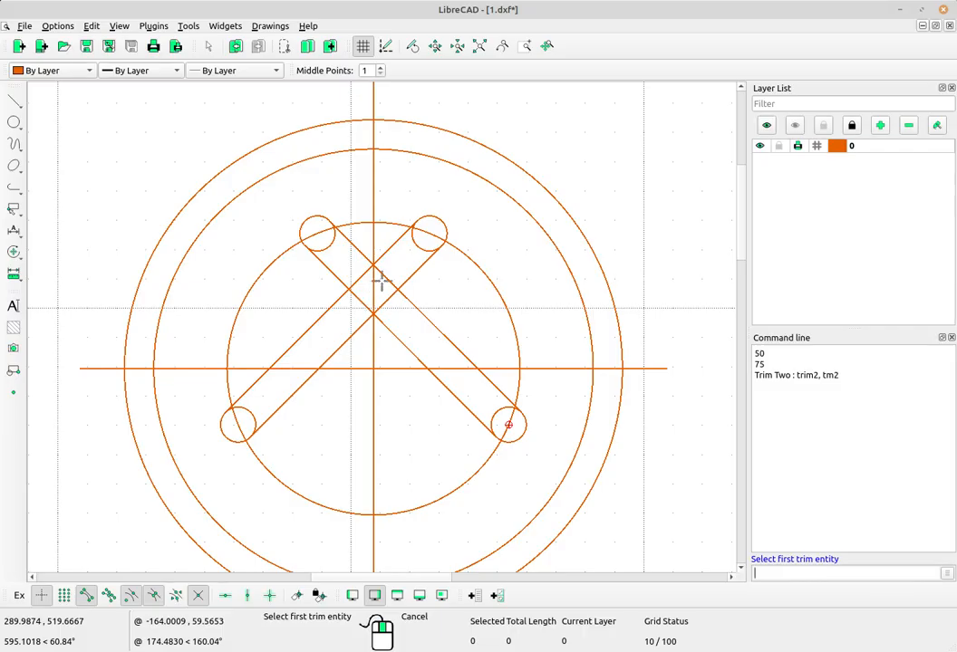
{"action": "left_click", "coordinate": [359, 246]}
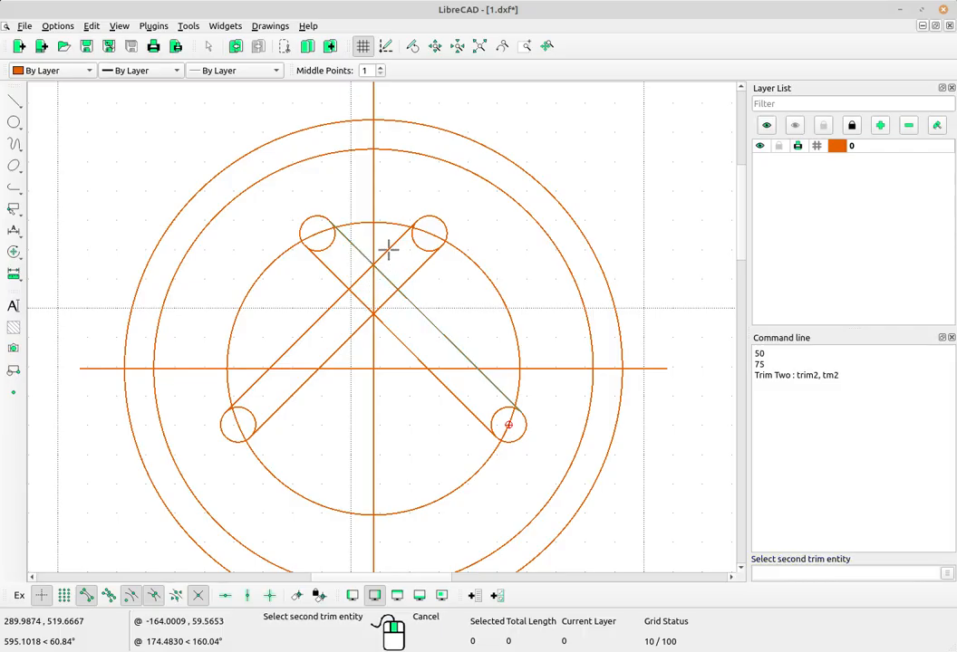
{"action": "left_click", "coordinate": [388, 250]}
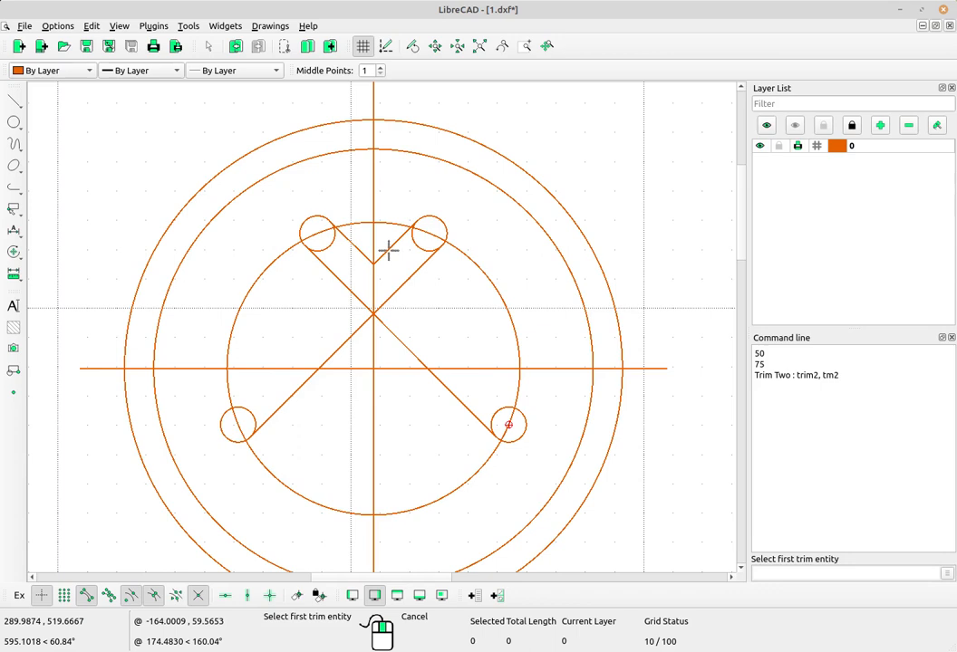
Step: Trim the two lower tangent lines to each other on the vertical centre line, keeping the V below the upper circles
{"action": "left_click", "coordinate": [349, 295]}
{"action": "left_click", "coordinate": [391, 295]}
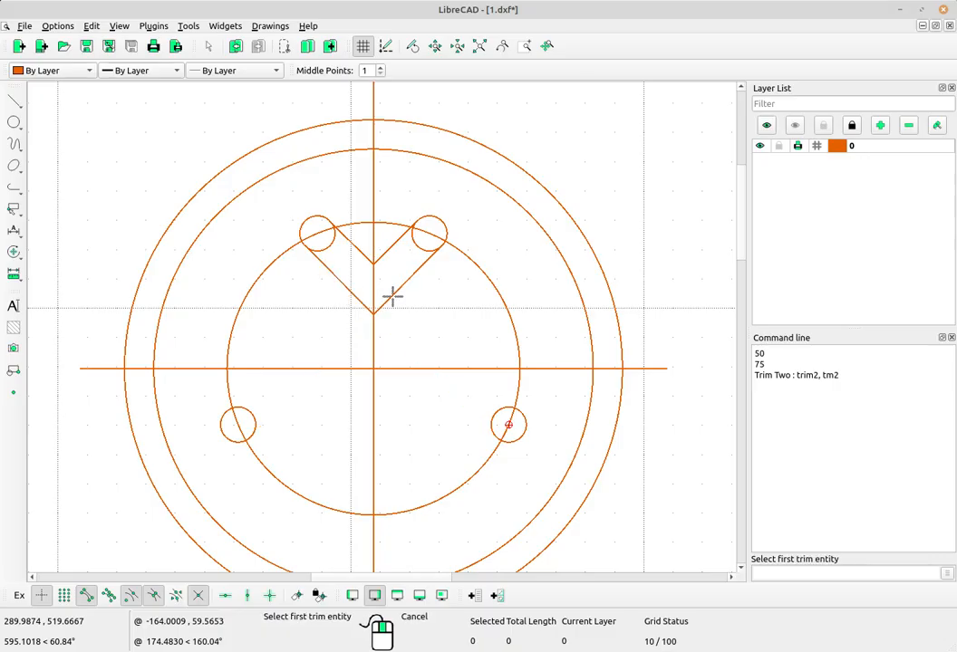
{"action": "right_click", "coordinate": [447, 284]}
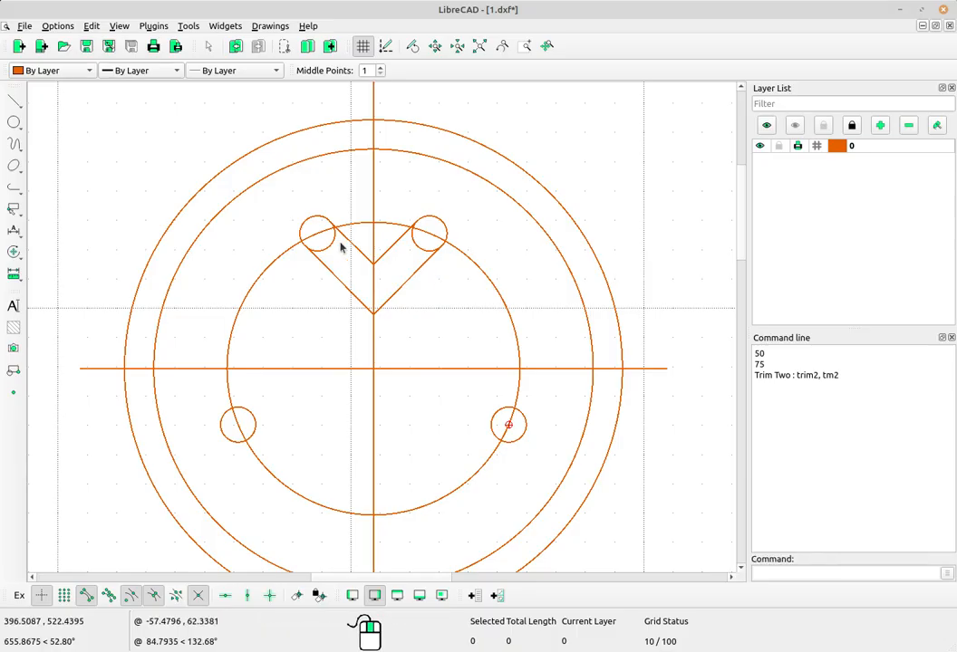
Step: Draw a two-point line across the upper-left radius 6 circle, connecting the ends of its two tangent lines
{"action": "scroll", "coordinate": [337, 249], "scroll_direction": "up", "scroll_amount": 4}
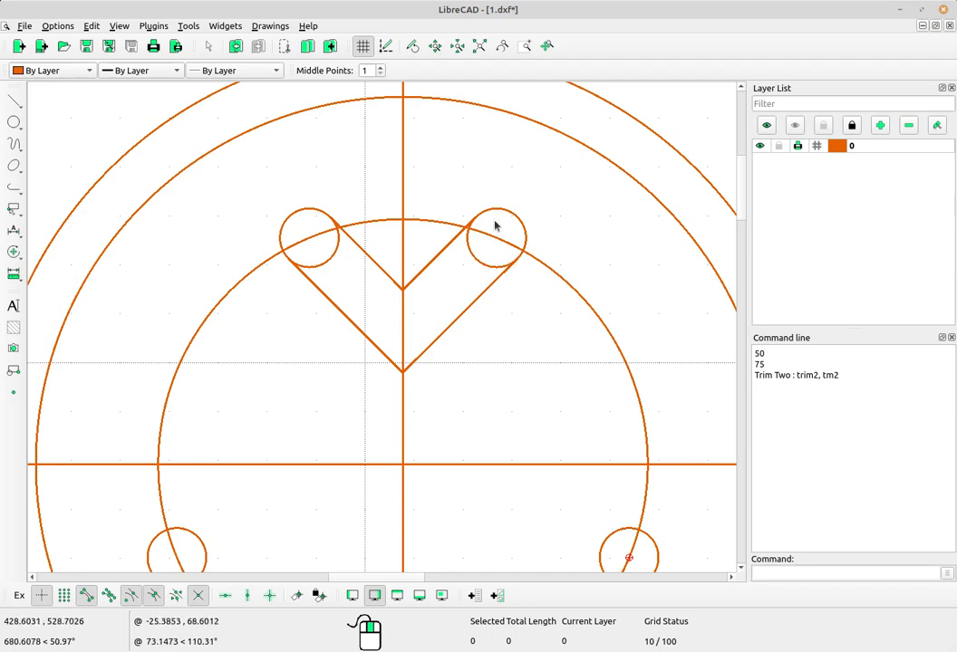
{"action": "left_click", "coordinate": [16, 102]}
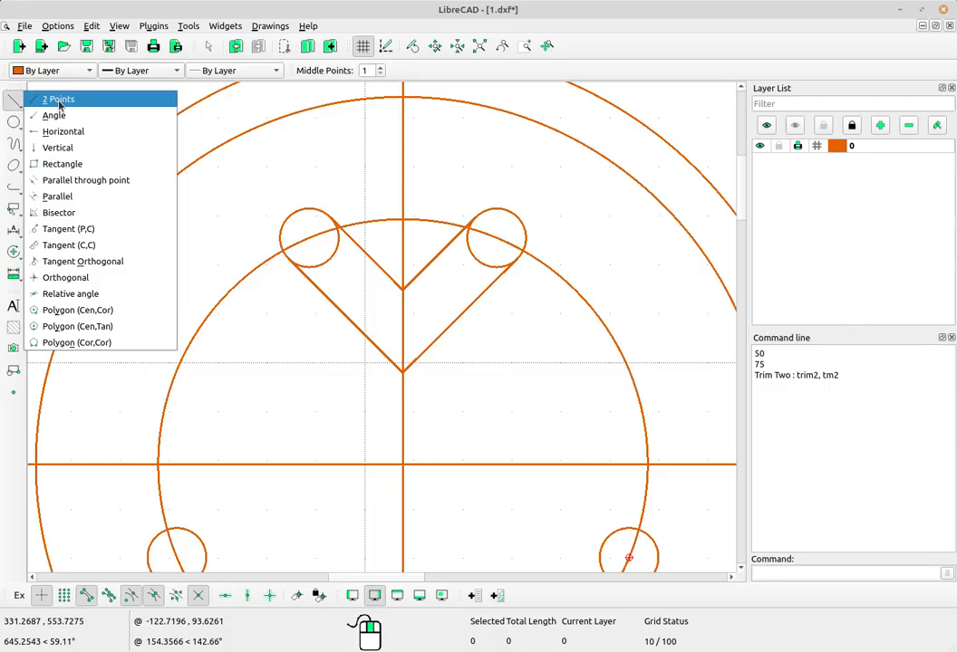
{"action": "left_click", "coordinate": [59, 102]}
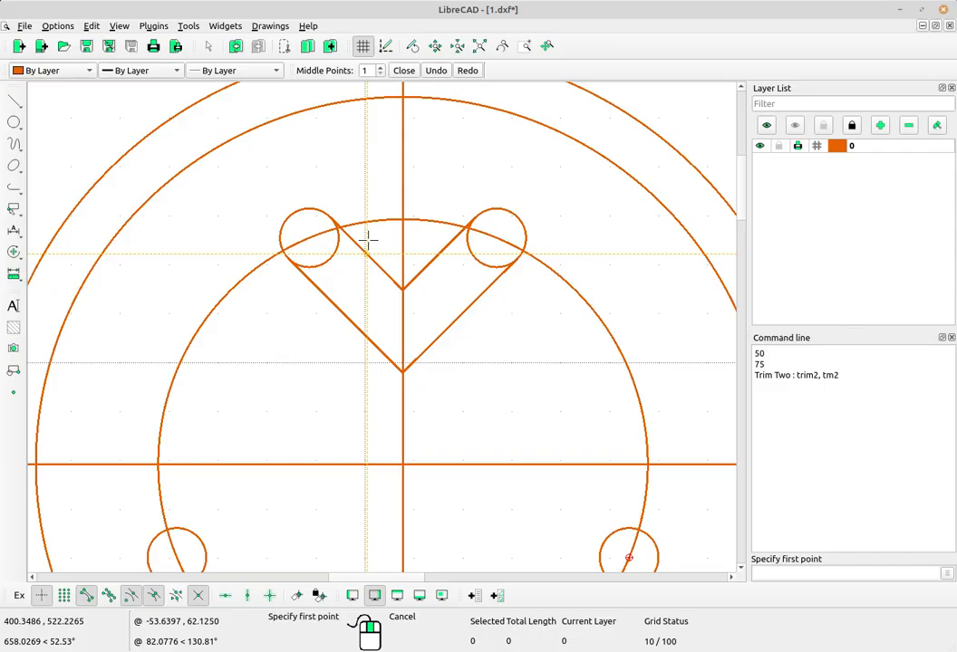
{"action": "scroll", "coordinate": [363, 249], "scroll_direction": "up", "scroll_amount": 2}
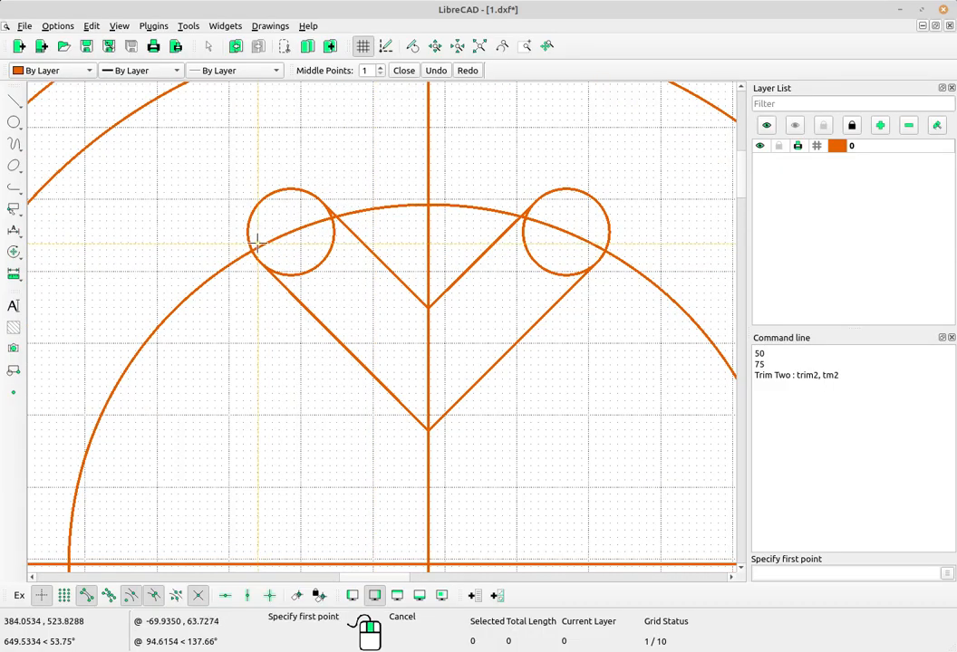
{"action": "scroll", "coordinate": [258, 243], "scroll_direction": "up", "scroll_amount": 2}
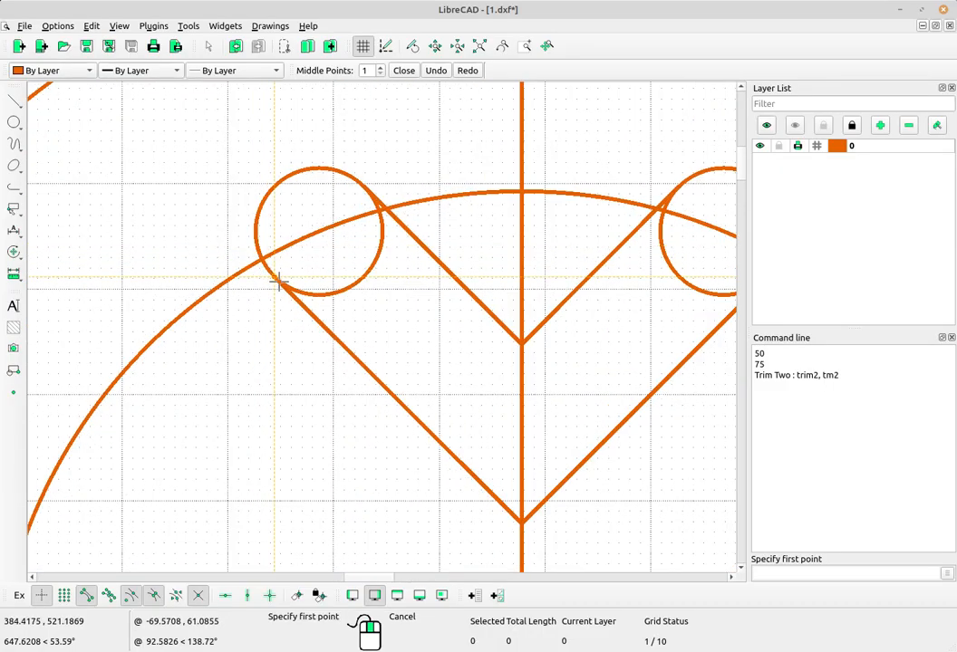
{"action": "scroll", "coordinate": [276, 277], "scroll_direction": "up", "scroll_amount": 2}
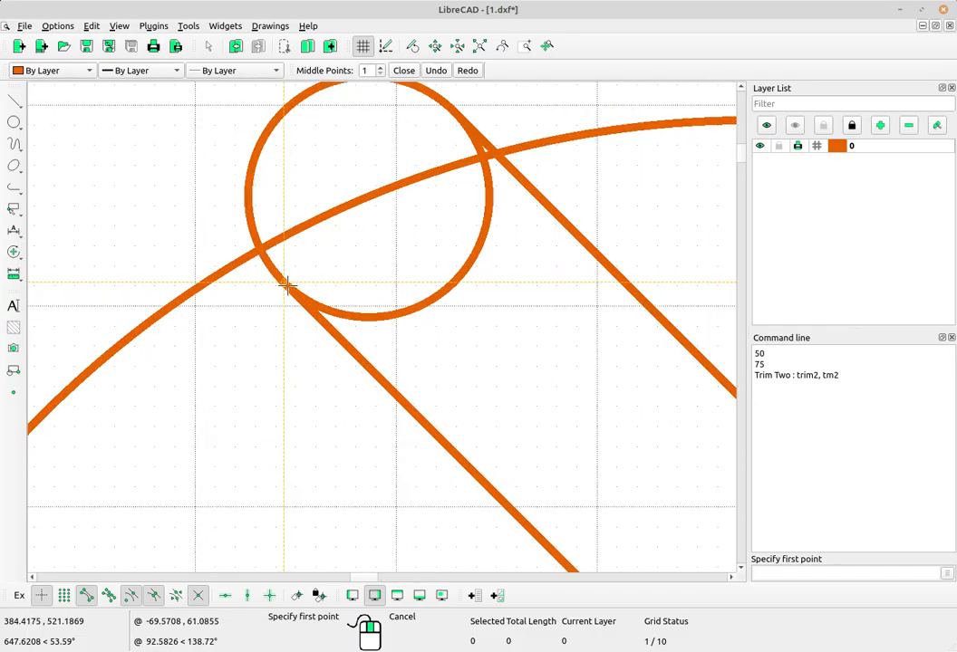
{"action": "left_click", "coordinate": [286, 284]}
{"action": "scroll", "coordinate": [345, 303], "scroll_direction": "down", "scroll_amount": 1}
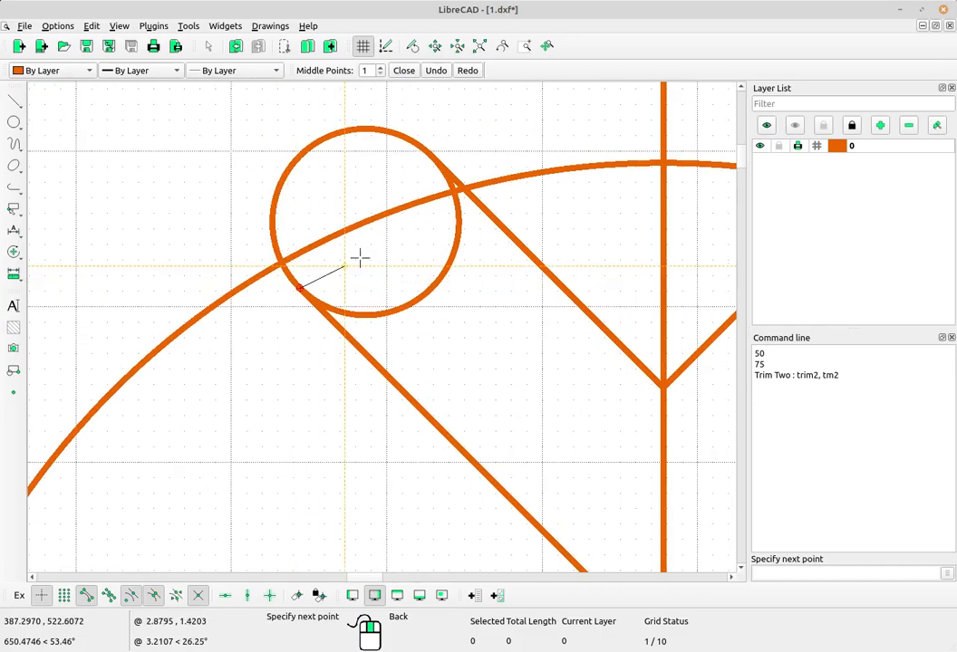
{"action": "left_click", "coordinate": [432, 154]}
{"action": "scroll", "coordinate": [421, 289], "scroll_direction": "down", "scroll_amount": 2}
{"action": "scroll", "coordinate": [506, 294], "scroll_direction": "right", "scroll_amount": 3}
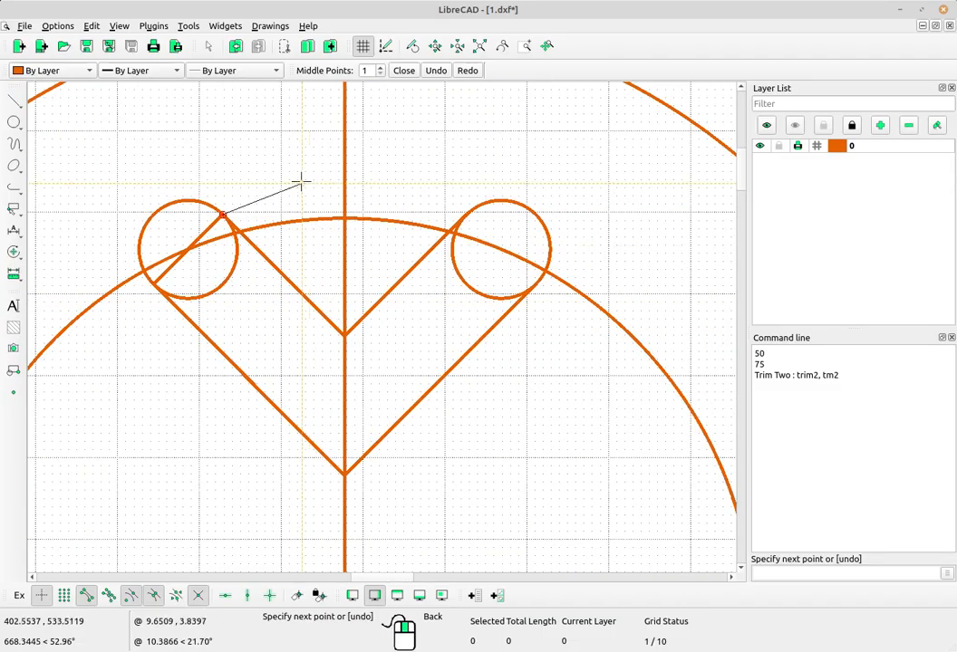
{"action": "right_click", "coordinate": [375, 192]}
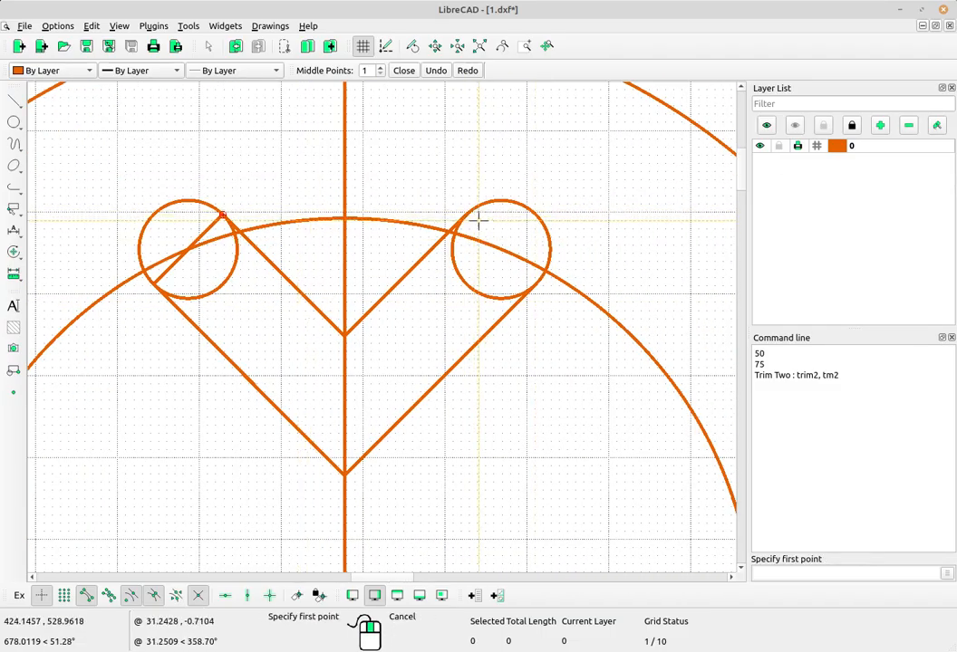
Step: Draw a line across the upper-right radius 6 circle from its inner tangent endpoint to its outer crossing with the radius 50 circle
{"action": "scroll", "coordinate": [480, 220], "scroll_direction": "up", "scroll_amount": 4}
{"action": "left_click", "coordinate": [421, 218]}
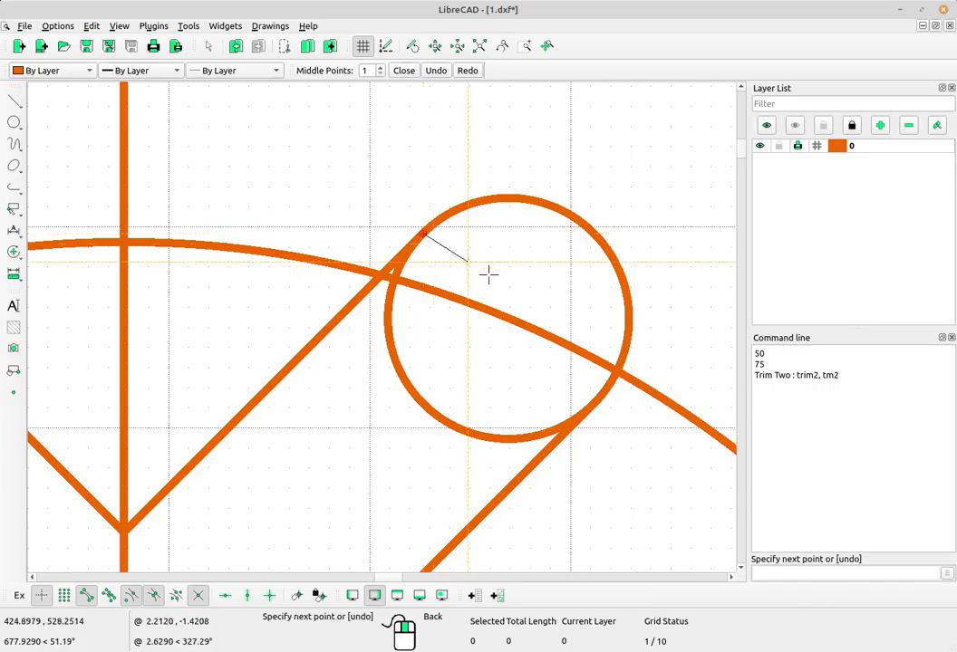
{"action": "mouse_move", "coordinate": [599, 380]}
{"action": "middle_mouse_down"}
{"action": "mouse_move", "coordinate": [535, 251]}
{"action": "mouse_move", "coordinate": [549, 225]}
{"action": "middle_mouse_up"}
{"action": "scroll", "coordinate": [550, 226], "scroll_direction": "down", "scroll_amount": 1}
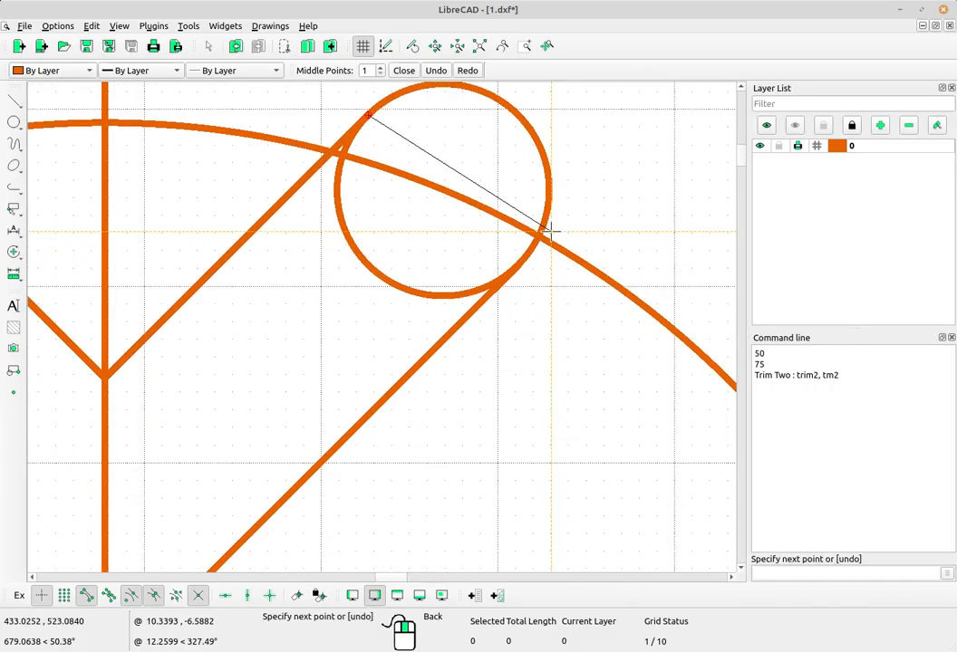
{"action": "left_click", "coordinate": [536, 240]}
{"action": "scroll", "coordinate": [538, 290], "scroll_direction": "down", "scroll_amount": 3}
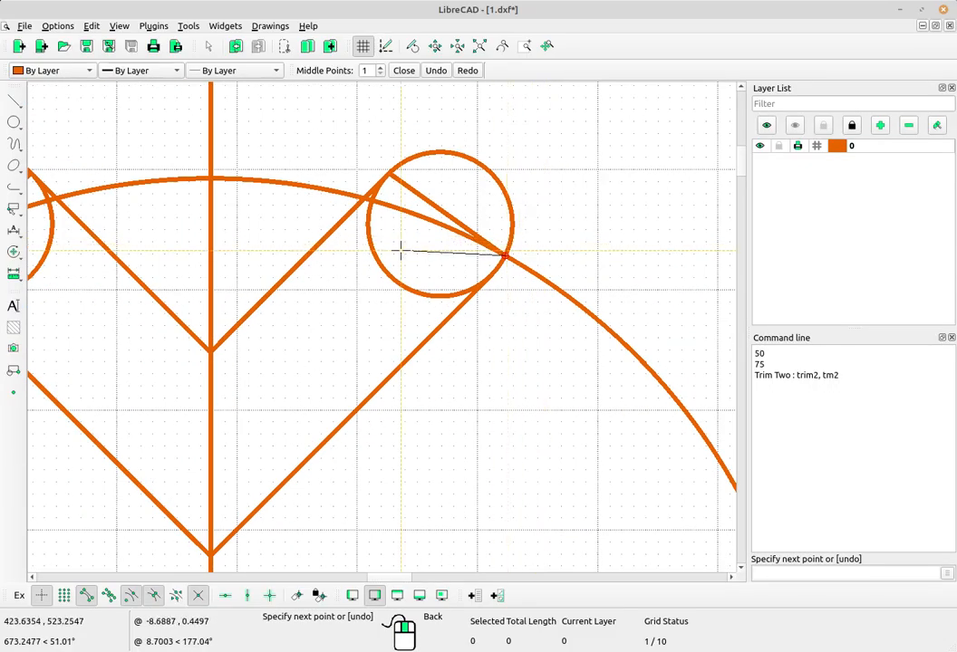
{"action": "right_click", "coordinate": [513, 232]}
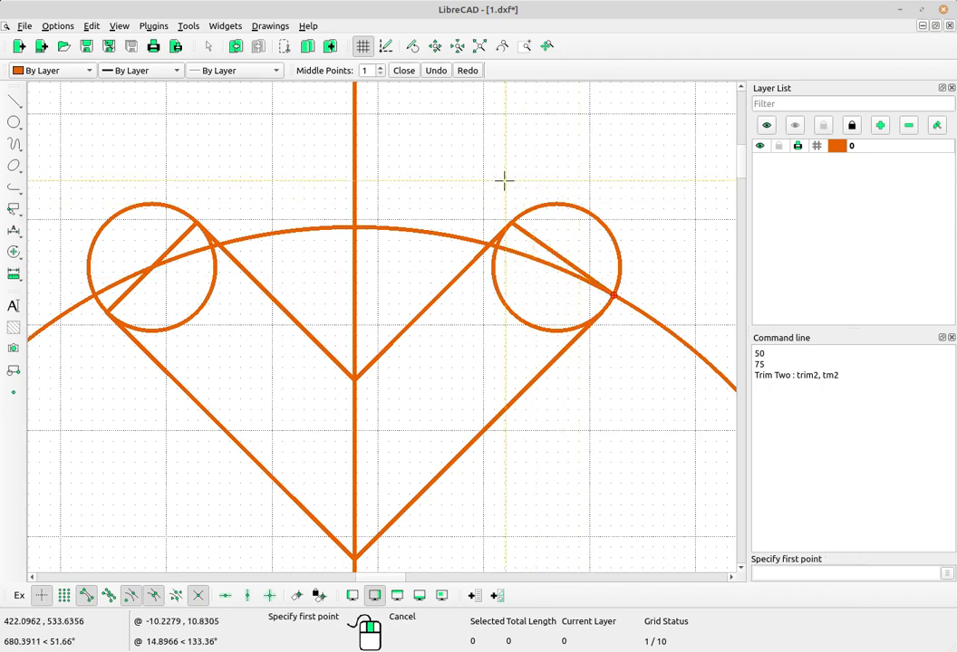
Step: Trim the upper-left radius 6 circle to the line drawn across it, keeping the outer arc as the heart's lobe
{"action": "right_click", "coordinate": [435, 192]}
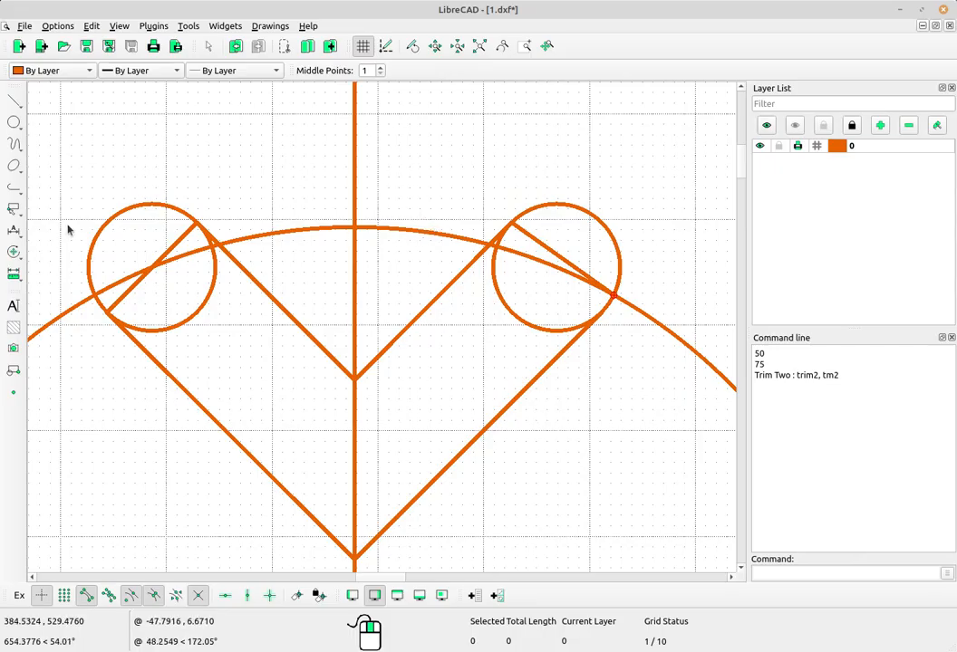
{"action": "left_click", "coordinate": [14, 252]}
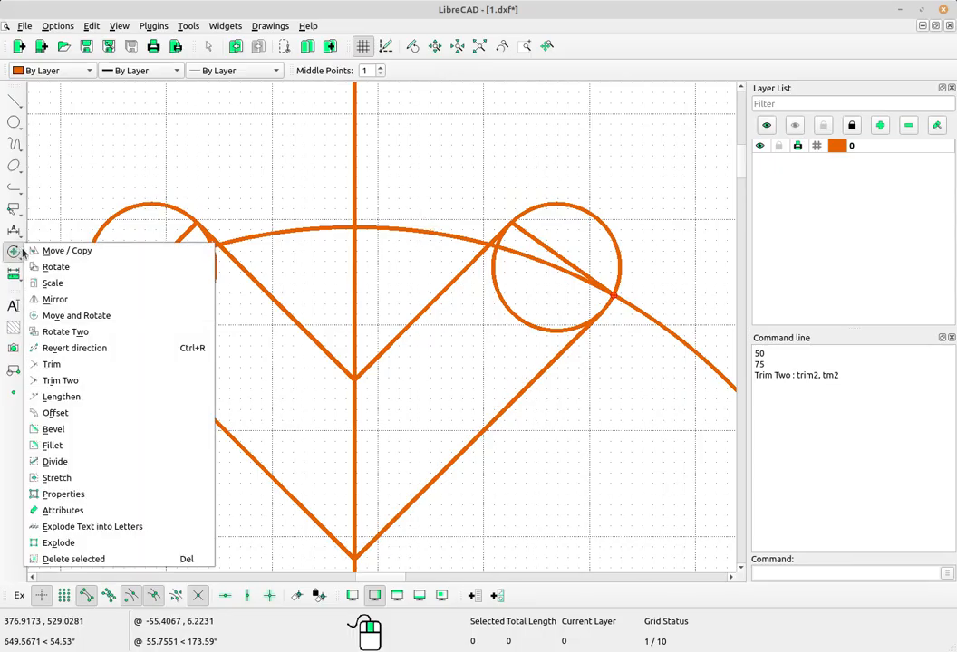
{"action": "left_click", "coordinate": [53, 365]}
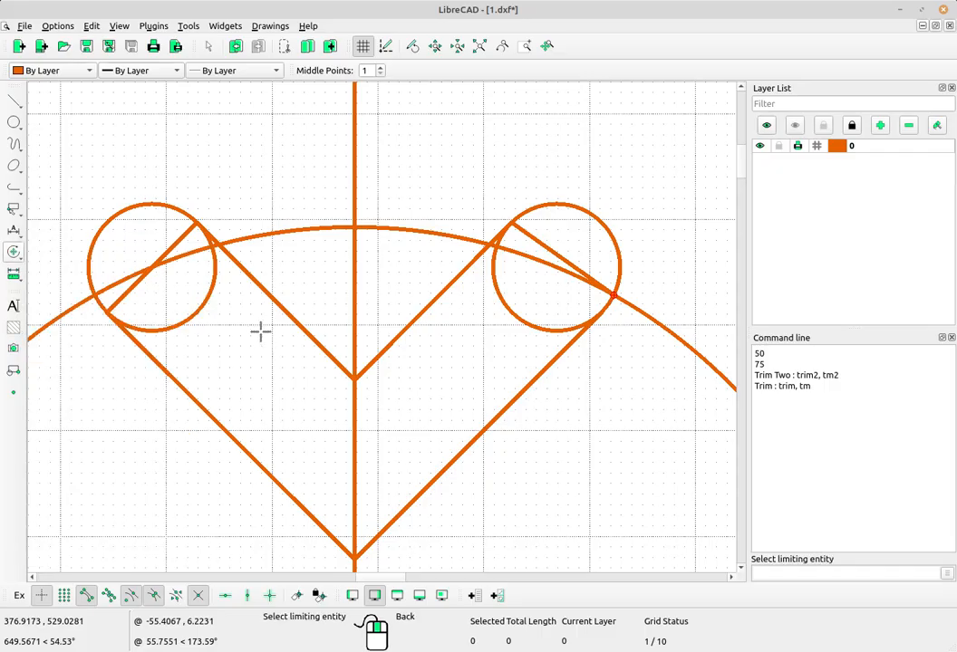
{"action": "left_click", "coordinate": [111, 304]}
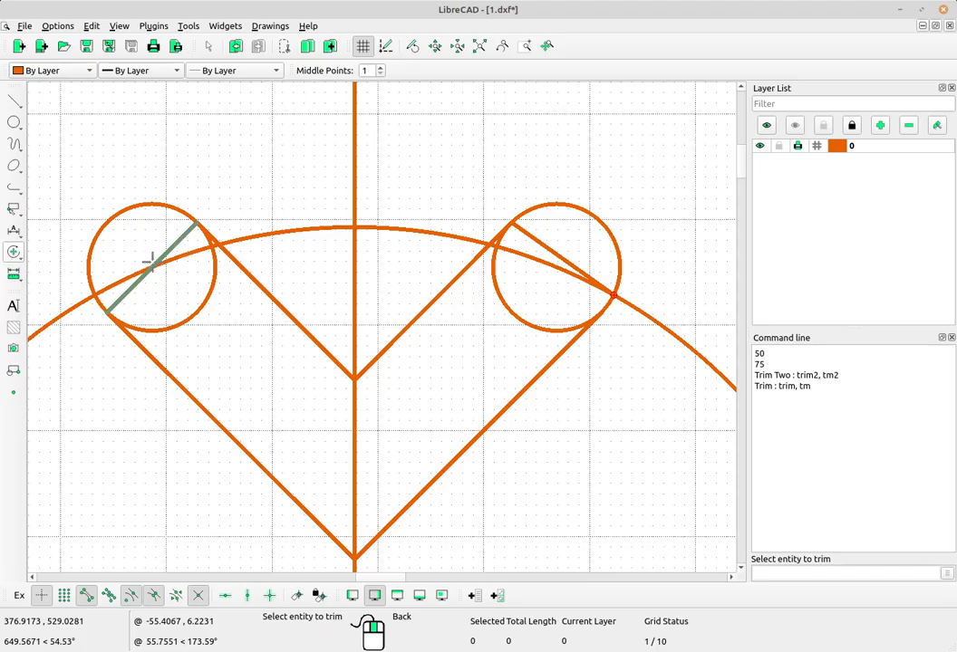
{"action": "scroll", "coordinate": [99, 304], "scroll_direction": "up", "scroll_amount": 1}
{"action": "left_click", "coordinate": [115, 310]}
{"action": "scroll", "coordinate": [367, 329], "scroll_direction": "down", "scroll_amount": 4}
{"action": "middle_click_drag", "start_coordinate": [389, 337], "coordinate": [282, 324]}
{"action": "right_click", "coordinate": [252, 210]}
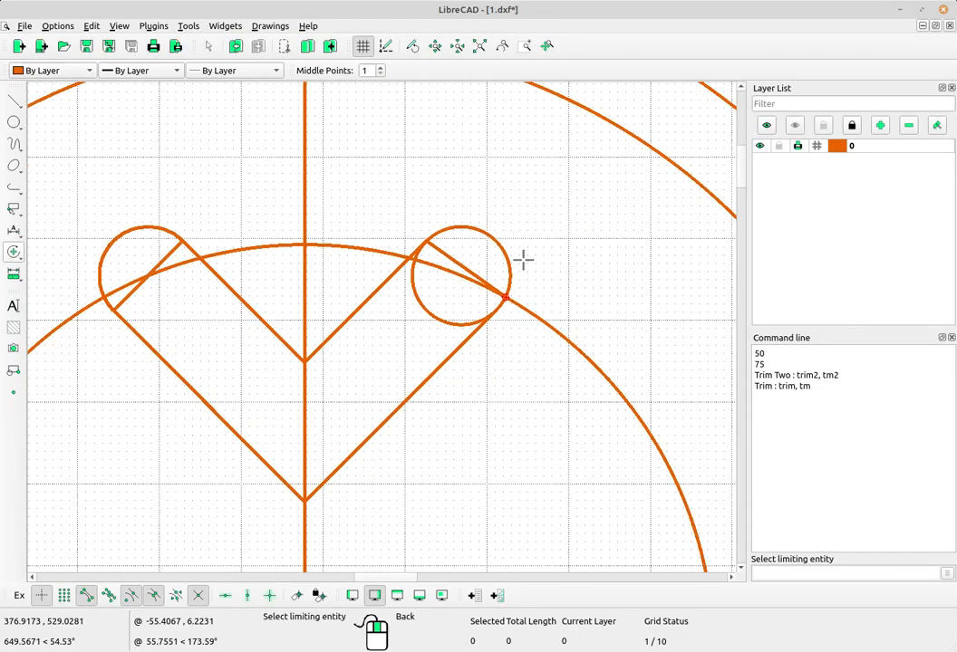
Step: Trim the upper-right radius 6 circle to the line drawn across it, keeping the upper outer arc
{"action": "scroll", "coordinate": [450, 260], "scroll_direction": "up", "scroll_amount": 1}
{"action": "left_click", "coordinate": [447, 260]}
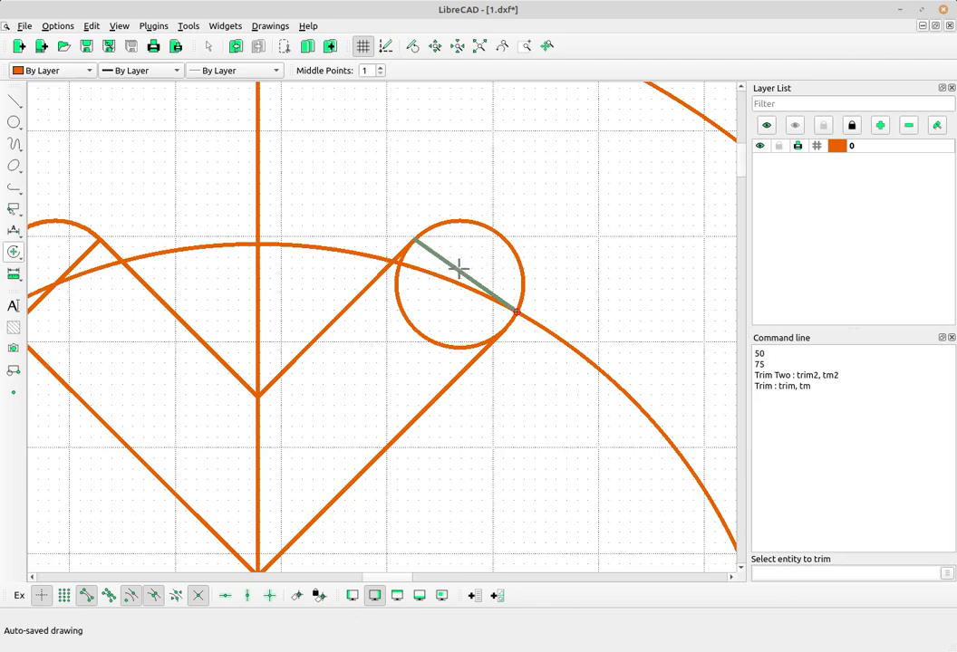
{"action": "scroll", "coordinate": [463, 268], "scroll_direction": "up", "scroll_amount": 1}
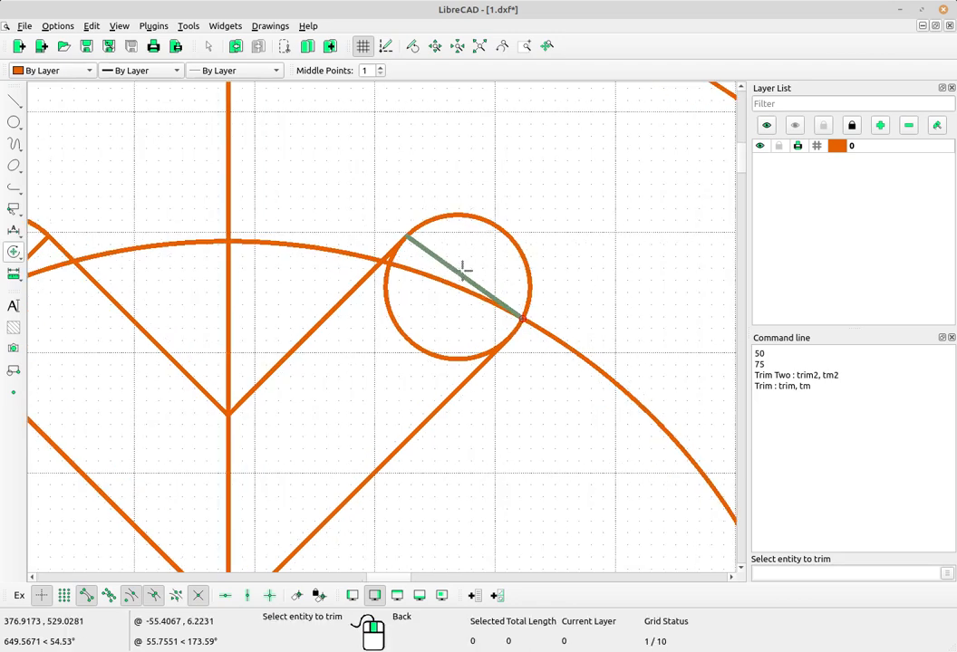
{"action": "left_click", "coordinate": [419, 222]}
{"action": "scroll", "coordinate": [449, 217], "scroll_direction": "down", "scroll_amount": 2}
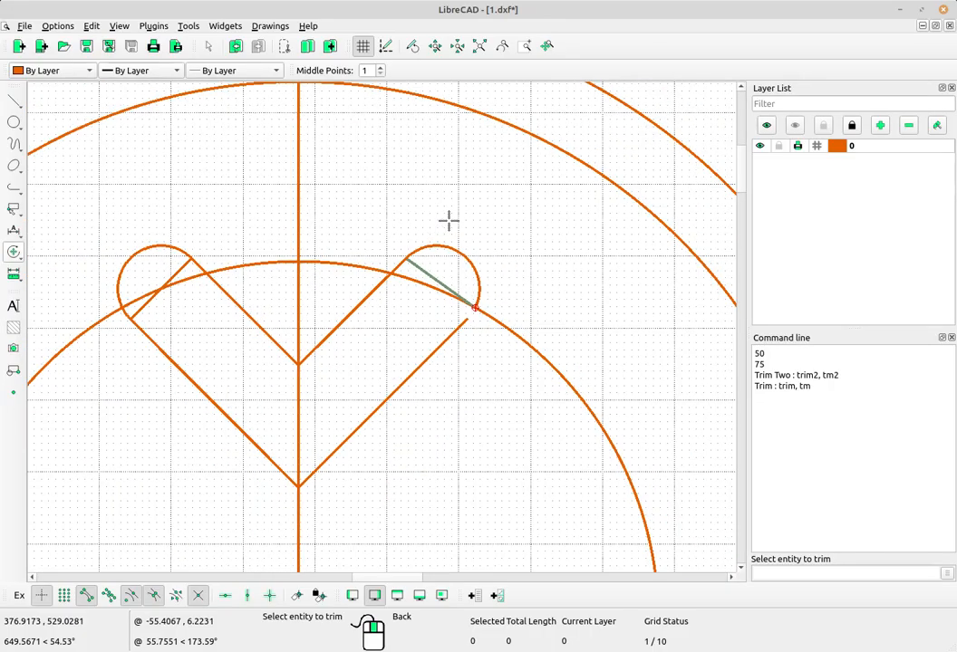
{"action": "scroll", "coordinate": [472, 308], "scroll_direction": "up", "scroll_amount": 2}
{"action": "scroll", "coordinate": [472, 340], "scroll_direction": "up", "scroll_amount": 5}
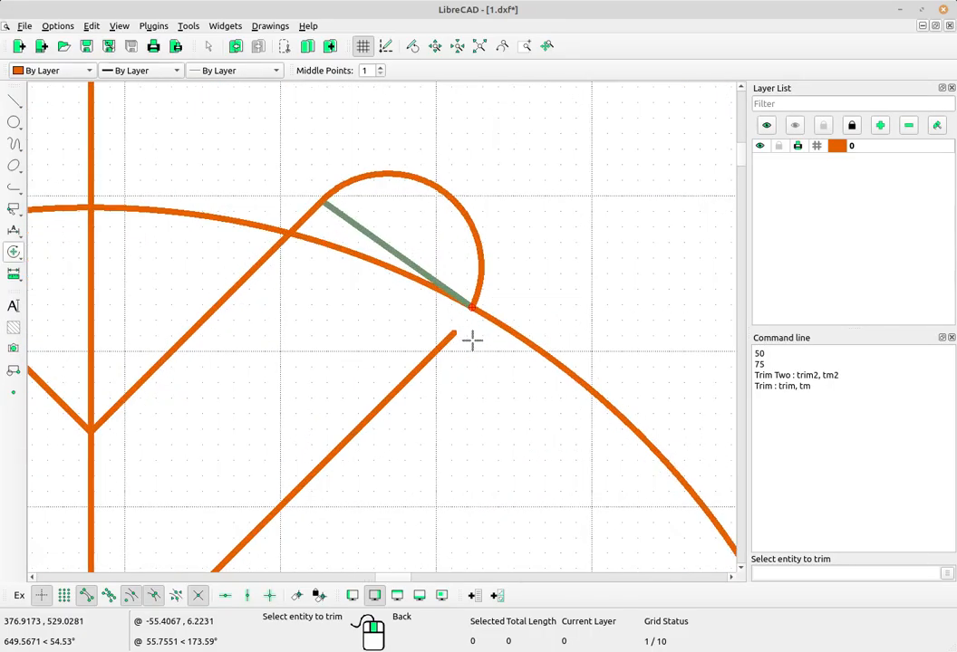
{"action": "scroll", "coordinate": [444, 305], "scroll_direction": "down", "scroll_amount": 2}
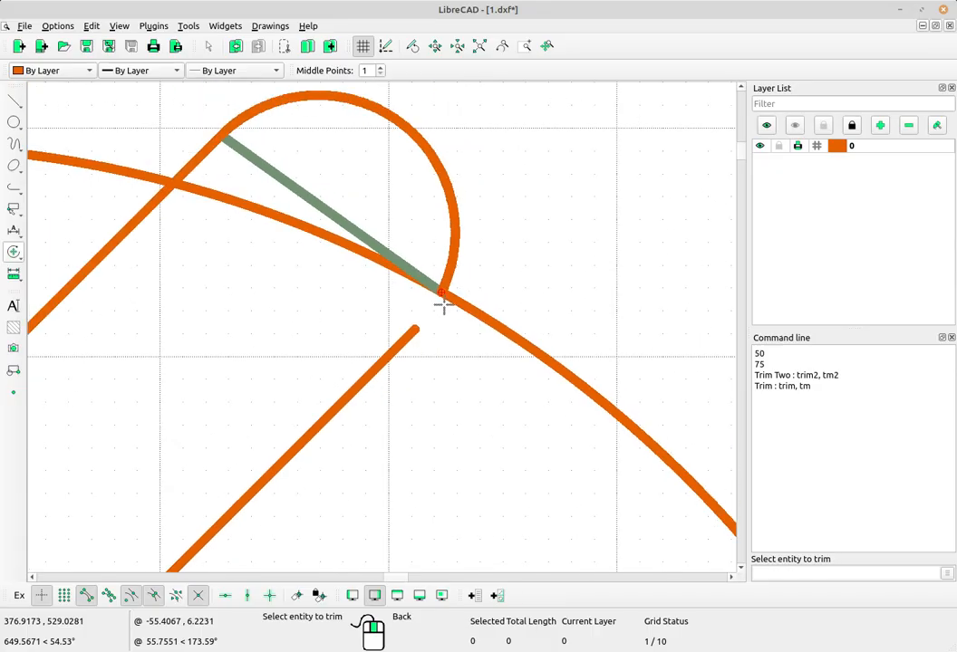
{"action": "scroll", "coordinate": [451, 307], "scroll_direction": "up", "scroll_amount": 2}
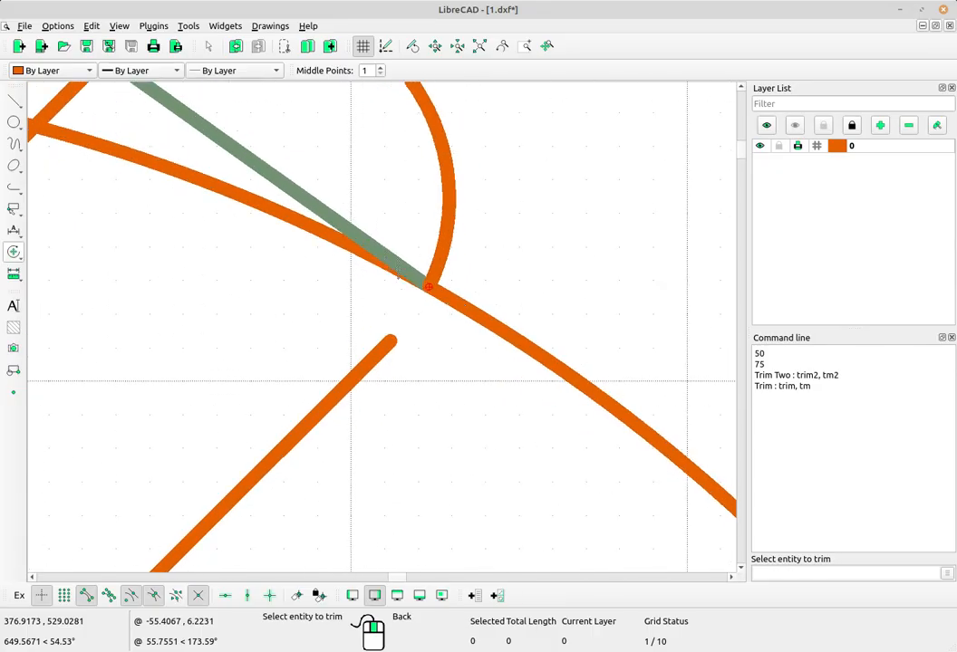
{"action": "left_click", "coordinate": [15, 253]}
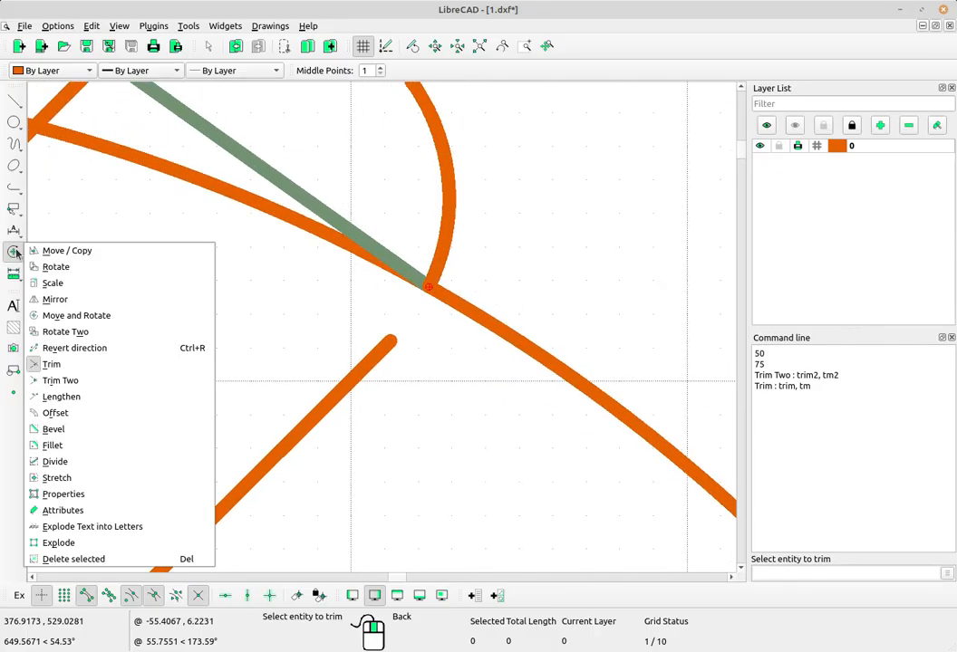
{"action": "left_click", "coordinate": [77, 363]}
{"action": "scroll", "coordinate": [288, 290], "scroll_direction": "down", "scroll_amount": 1}
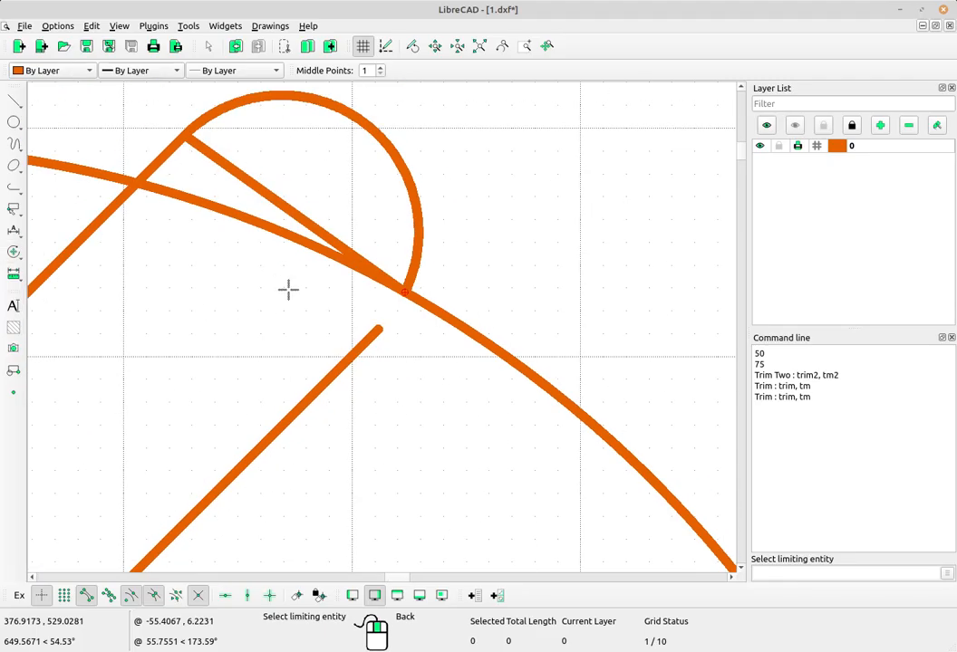
{"action": "left_click", "coordinate": [418, 266]}
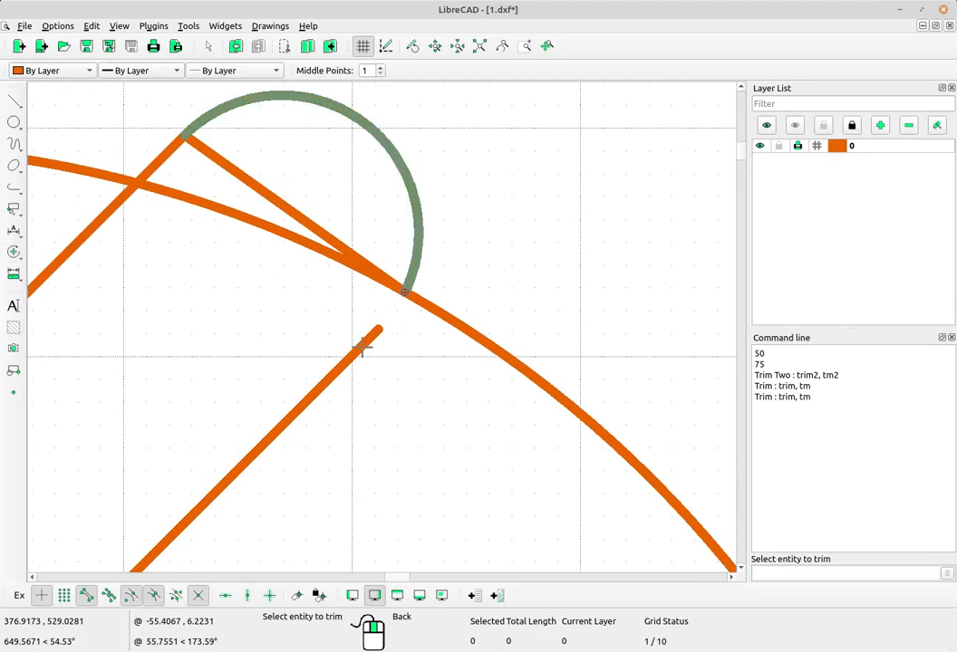
{"action": "scroll", "coordinate": [367, 347], "scroll_direction": "up", "scroll_amount": 2}
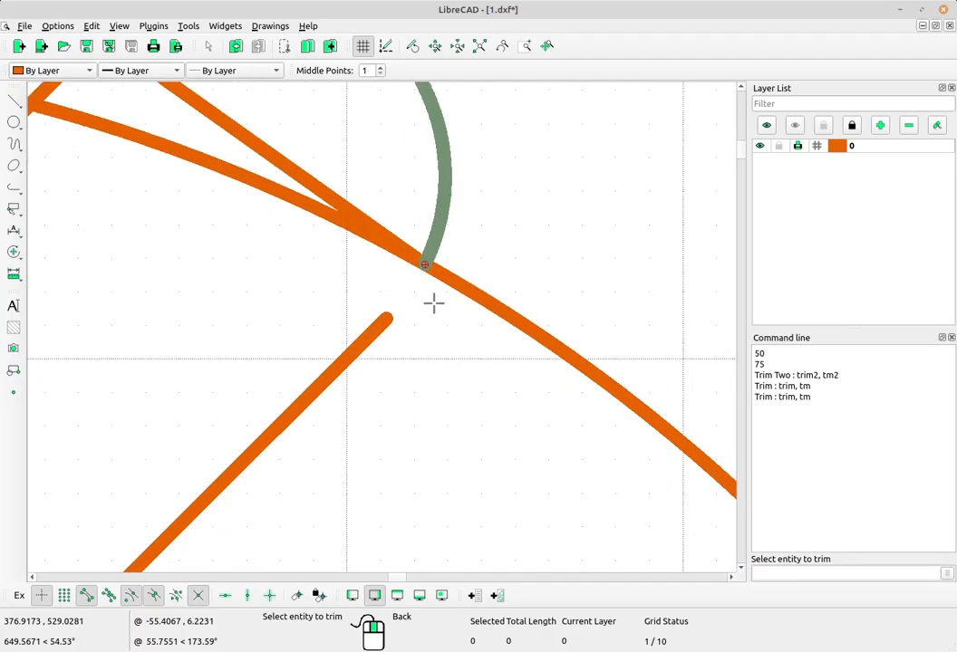
{"action": "right_click", "coordinate": [528, 232]}
{"action": "right_click", "coordinate": [528, 234]}
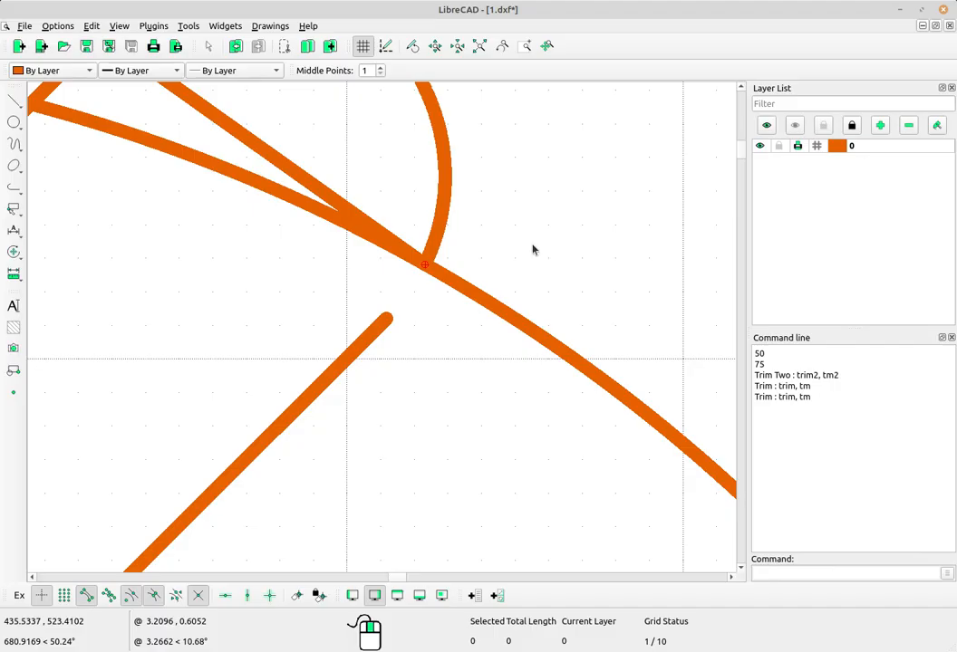
Step: Move the upper end of the lower-right tangent line onto the outer end of the upper-right lobe arc
{"action": "left_click", "coordinate": [379, 335]}
{"action": "scroll", "coordinate": [467, 292], "scroll_direction": "up", "scroll_amount": 2}
{"action": "left_click", "coordinate": [421, 193]}
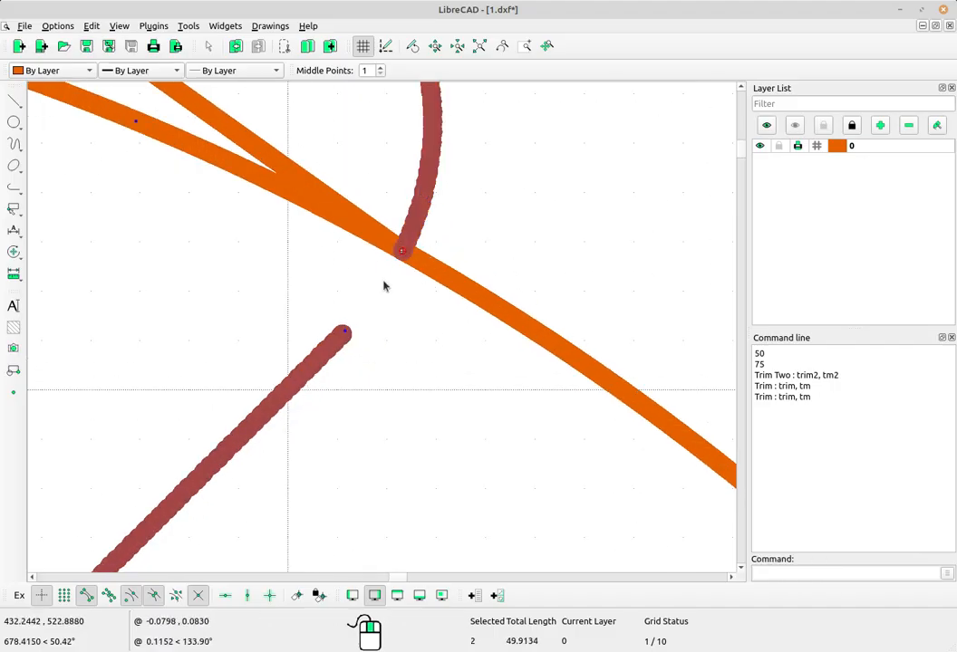
{"action": "left_click_drag", "start_coordinate": [344, 333], "coordinate": [400, 252]}
{"action": "scroll", "coordinate": [540, 285], "scroll_direction": "down", "scroll_amount": 2}
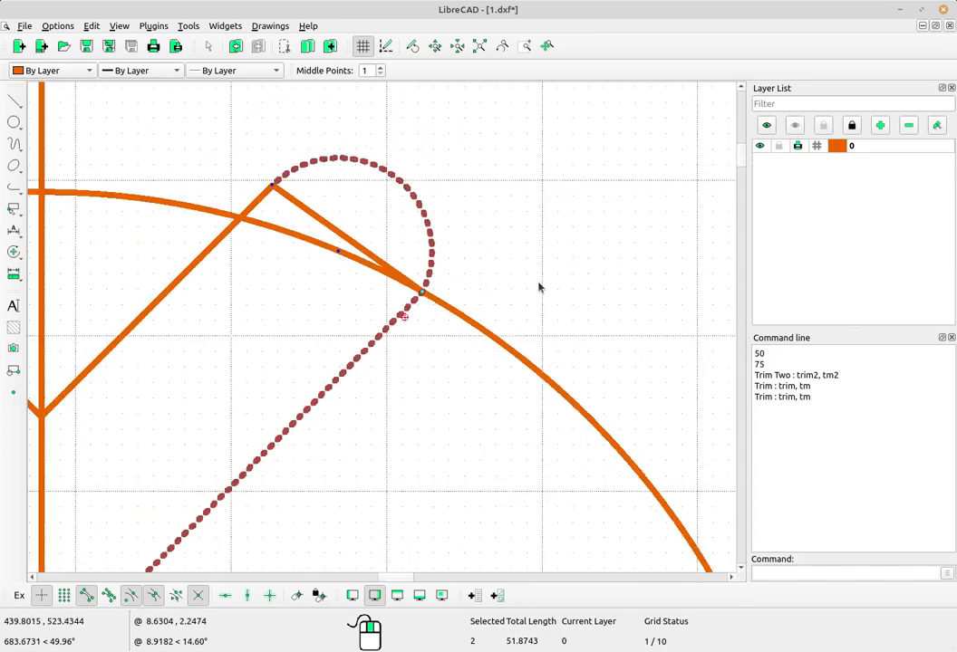
{"action": "scroll", "coordinate": [539, 288], "scroll_direction": "down", "scroll_amount": 4}
{"action": "scroll", "coordinate": [362, 337], "scroll_direction": "up", "scroll_amount": 3}
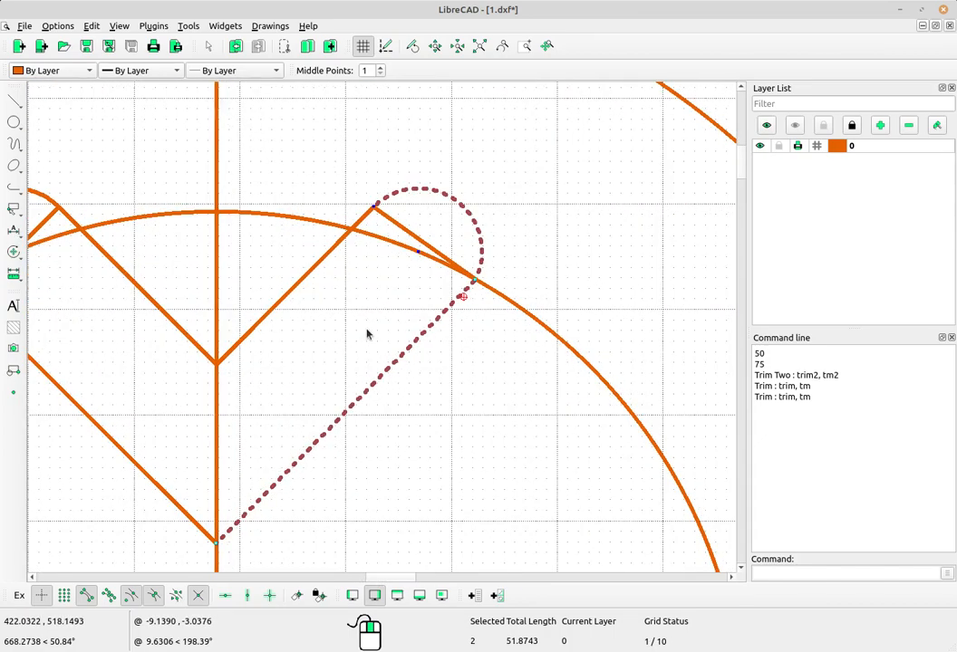
{"action": "scroll", "coordinate": [476, 326], "scroll_direction": "down", "scroll_amount": 2}
{"action": "scroll", "coordinate": [478, 323], "scroll_direction": "down", "scroll_amount": 2}
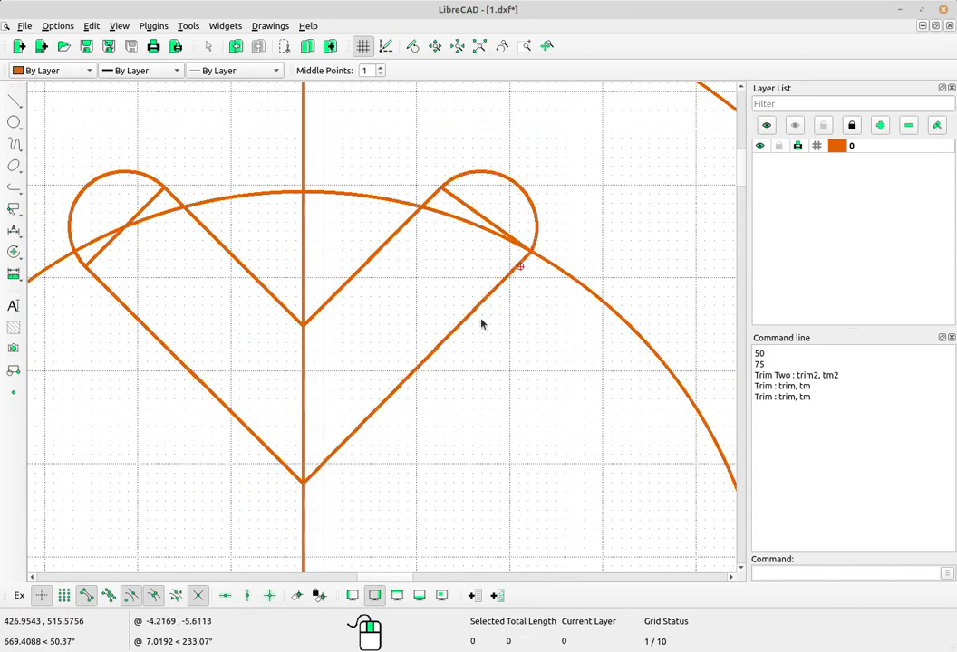
{"action": "scroll", "coordinate": [523, 267], "scroll_direction": "up", "scroll_amount": 2}
{"action": "mouse_move", "coordinate": [523, 267]}
{"action": "middle_mouse_down"}
{"action": "mouse_move", "coordinate": [486, 288]}
{"action": "mouse_move", "coordinate": [509, 299]}
{"action": "mouse_move", "coordinate": [483, 276]}
{"action": "middle_mouse_up"}
{"action": "scroll", "coordinate": [525, 287], "scroll_direction": "down", "scroll_amount": 2}
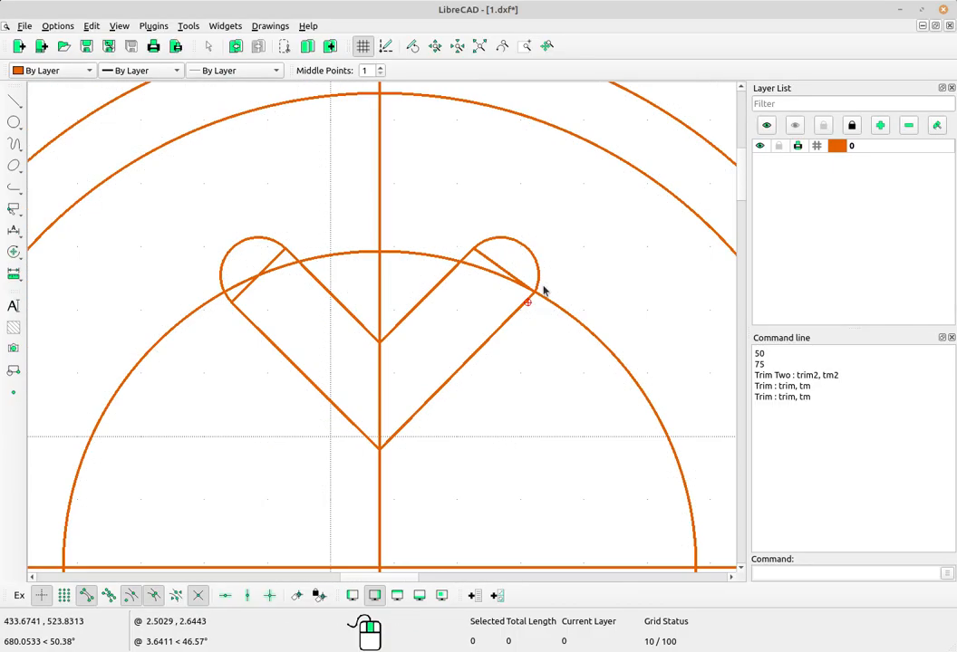
{"action": "scroll", "coordinate": [544, 286], "scroll_direction": "down", "scroll_amount": 1}
{"action": "mouse_move", "coordinate": [544, 287]}
{"action": "middle_mouse_down"}
{"action": "mouse_move", "coordinate": [573, 325]}
{"action": "mouse_move", "coordinate": [596, 299]}
{"action": "middle_mouse_up"}
{"action": "scroll", "coordinate": [478, 297], "scroll_direction": "up", "scroll_amount": 2}
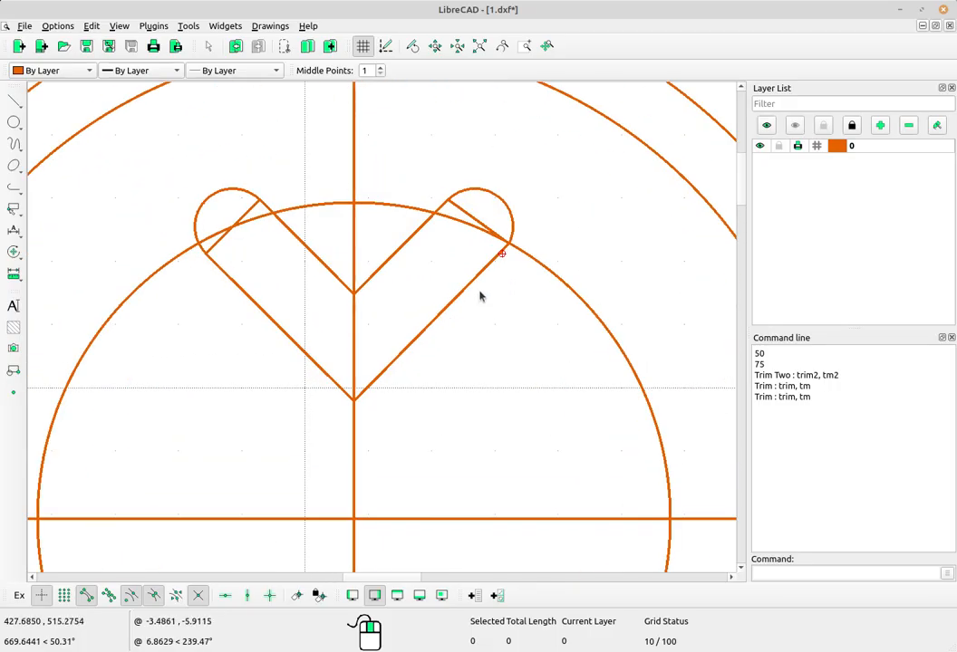
{"action": "scroll", "coordinate": [442, 369], "scroll_direction": "up", "scroll_amount": 2}
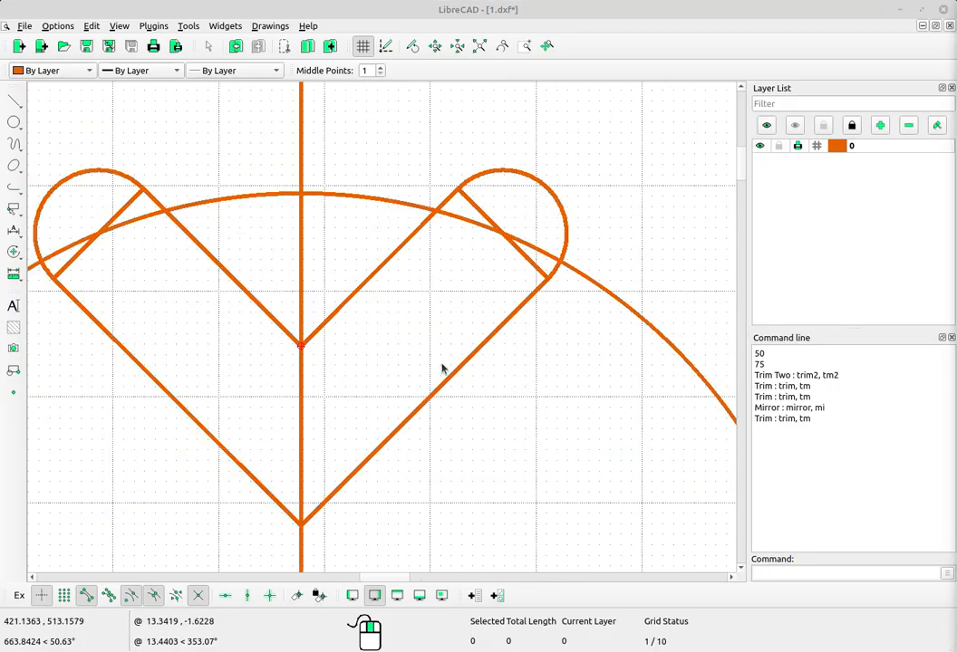
Step: Delete the two 12 mm lines across the heart's left and right lobes
{"action": "left_click", "coordinate": [487, 210]}
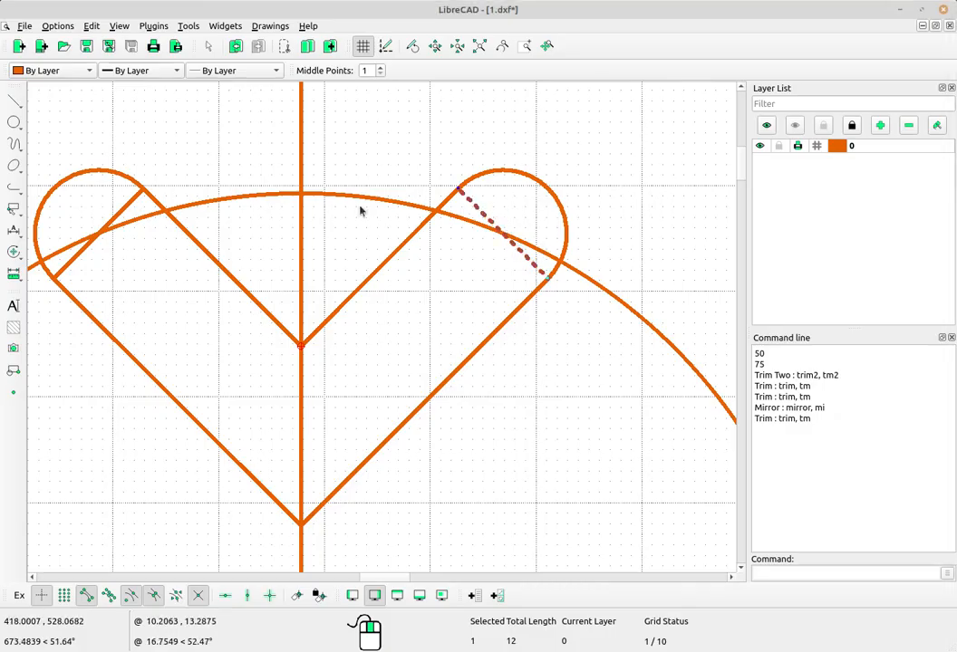
{"action": "left_click", "coordinate": [135, 197]}
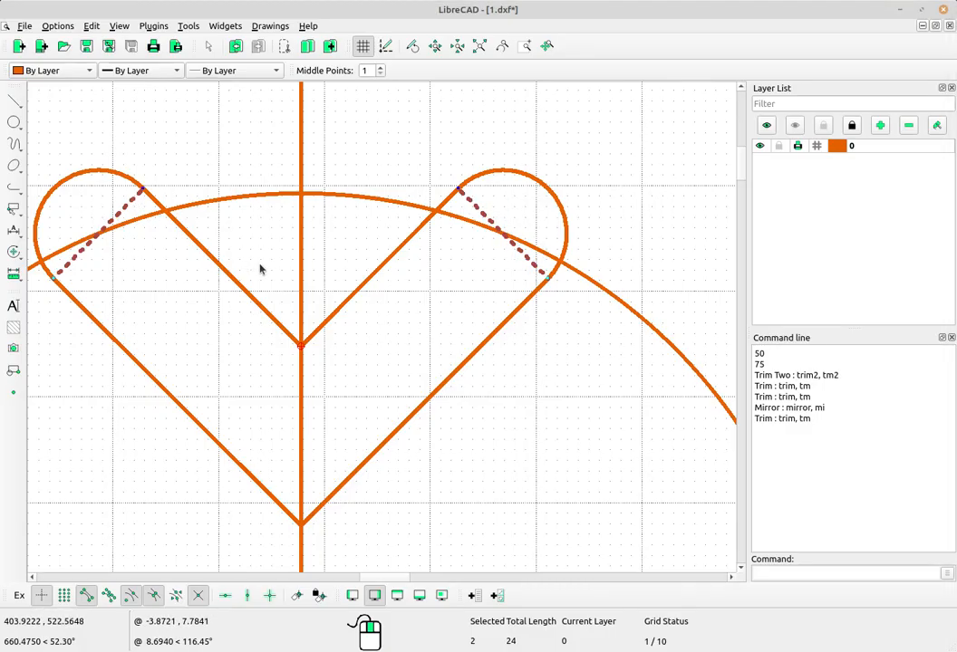
{"action": "scroll", "coordinate": [423, 299], "scroll_direction": "down", "scroll_amount": 2}
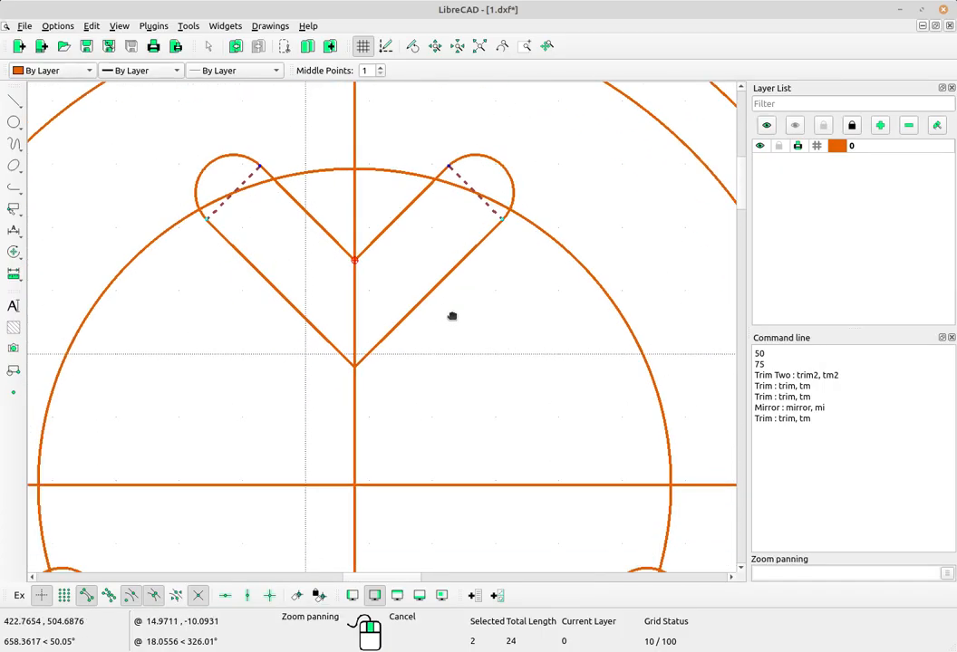
{"action": "middle_click_drag", "start_coordinate": [450, 317], "coordinate": [464, 322]}
{"action": "key", "text": "Delete"}
Step: Delete the two remaining full radius 6 circles on the lower left and lower right of the radius 50 circle
{"action": "middle_click_drag", "start_coordinate": [448, 370], "coordinate": [453, 276]}
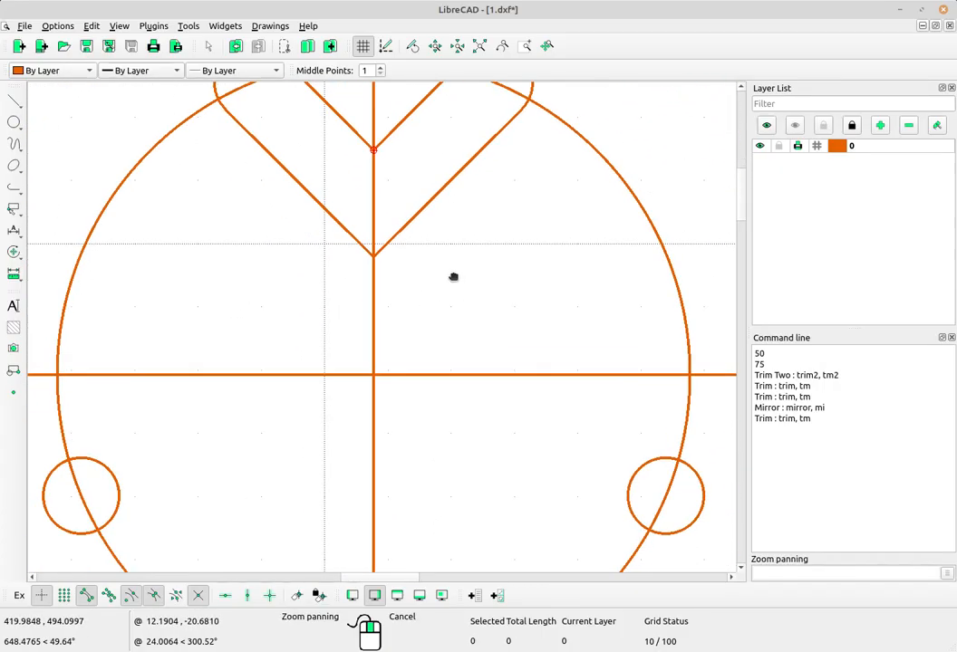
{"action": "key", "text": "Escape"}
{"action": "left_click", "coordinate": [117, 491]}
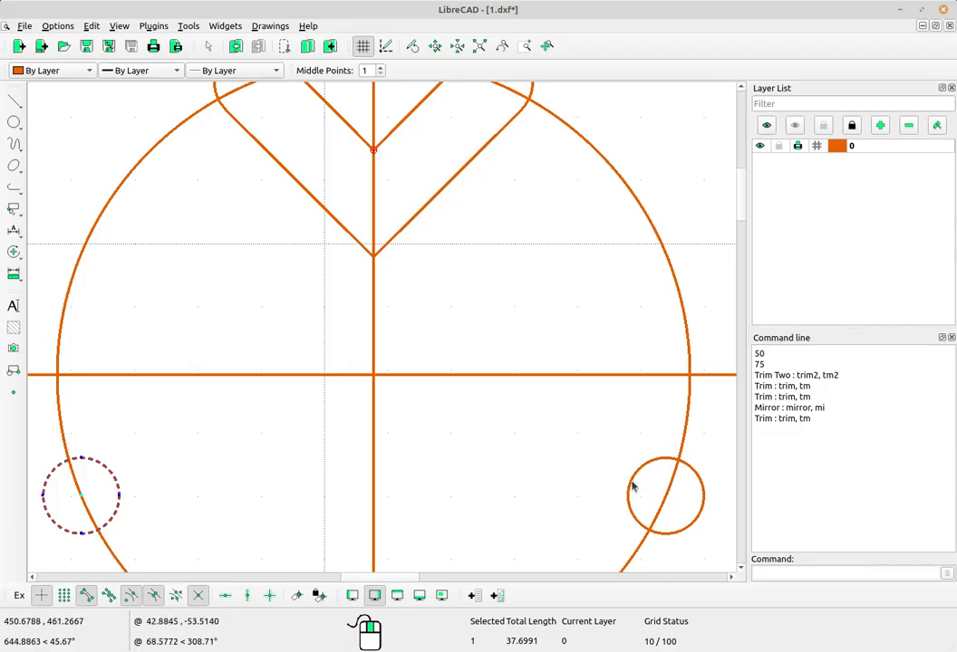
{"action": "left_click", "coordinate": [631, 488]}
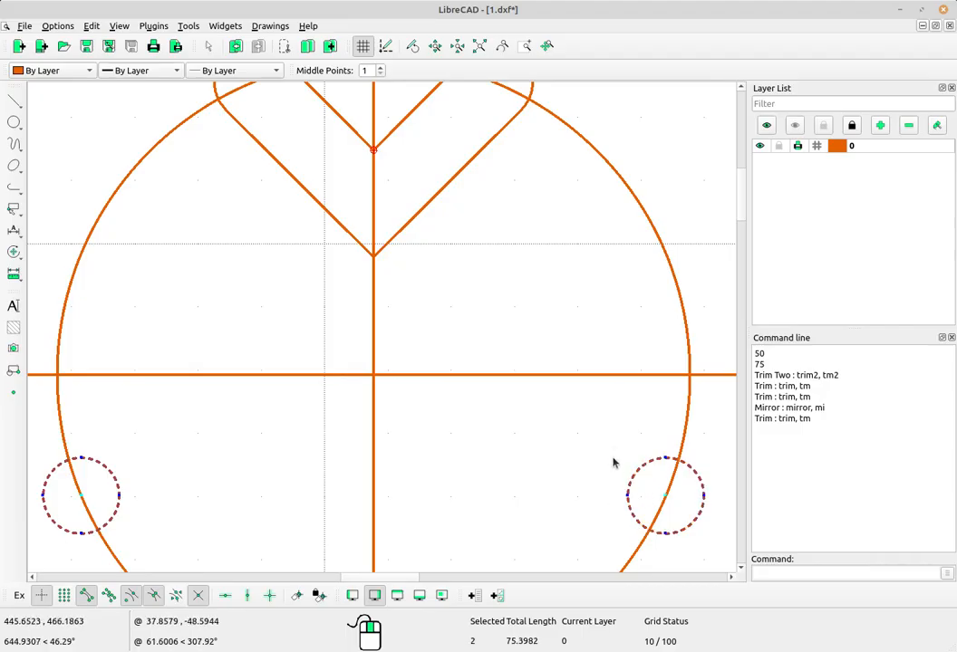
{"action": "key", "text": "Delete"}
Step: Create a polyline from the four lines and two lobe arcs that make up the top heart
{"action": "middle_click_drag", "start_coordinate": [476, 256], "coordinate": [448, 316]}
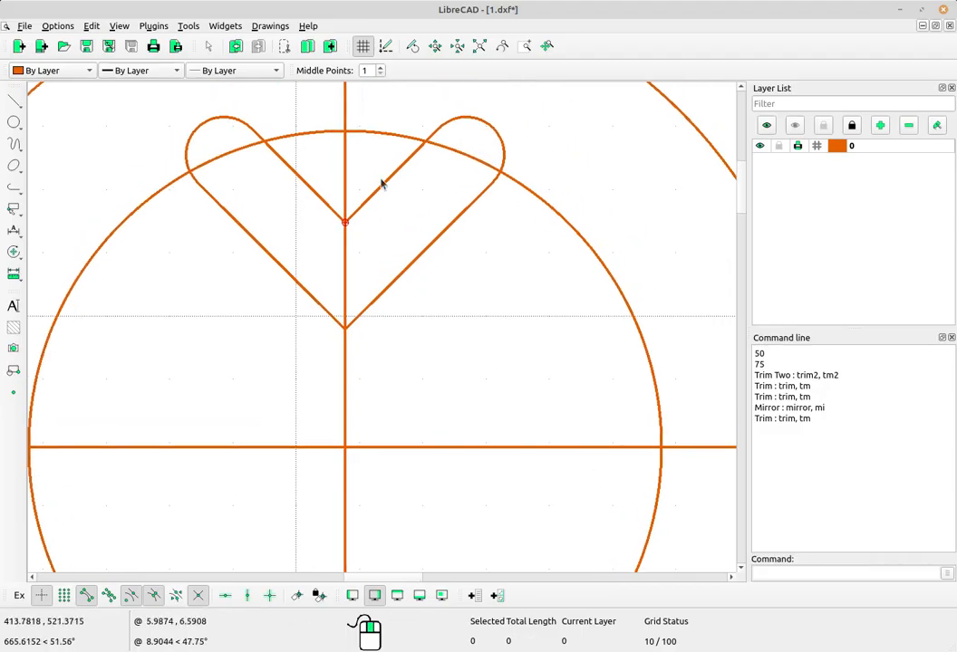
{"action": "scroll", "coordinate": [383, 180], "scroll_direction": "up", "scroll_amount": 3}
{"action": "middle_click_drag", "start_coordinate": [433, 227], "coordinate": [441, 237]}
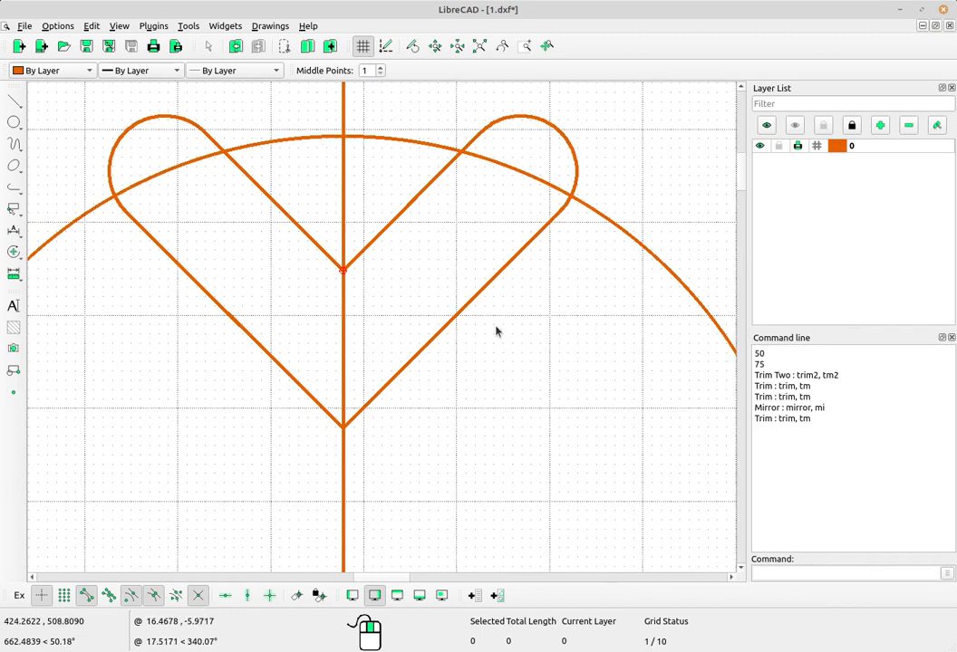
{"action": "left_click_drag", "start_coordinate": [495, 331], "coordinate": [396, 208]}
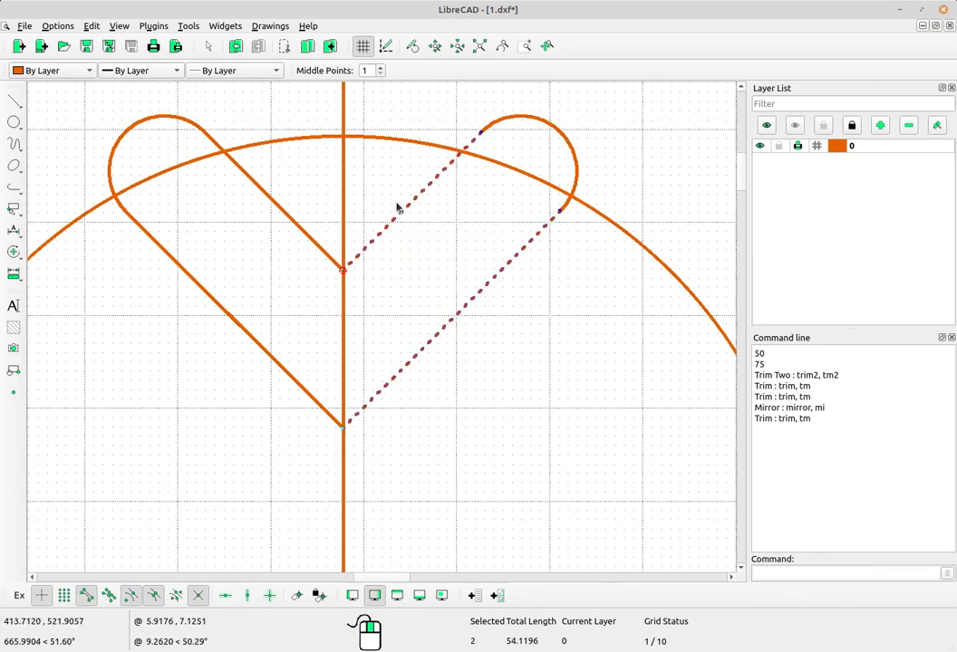
{"action": "left_click", "coordinate": [576, 154]}
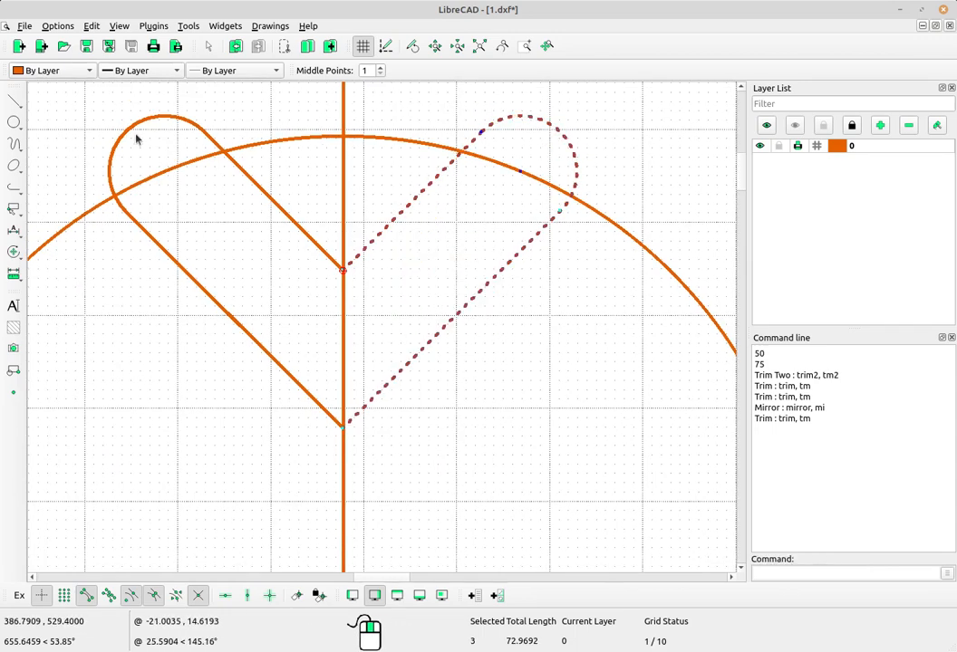
{"action": "left_click", "coordinate": [105, 128]}
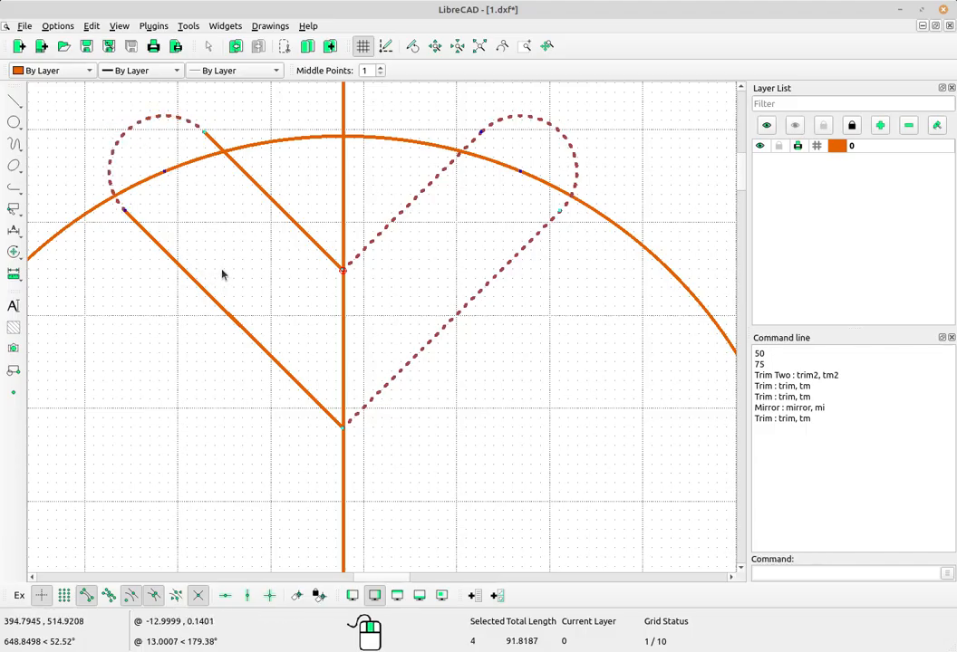
{"action": "left_click", "coordinate": [172, 258]}
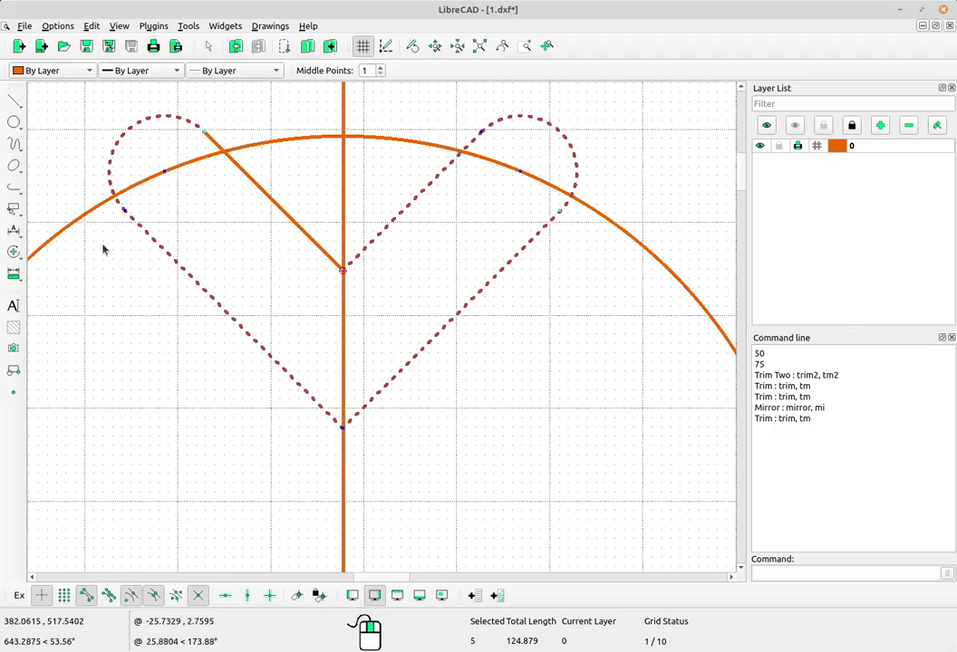
{"action": "left_click", "coordinate": [266, 193]}
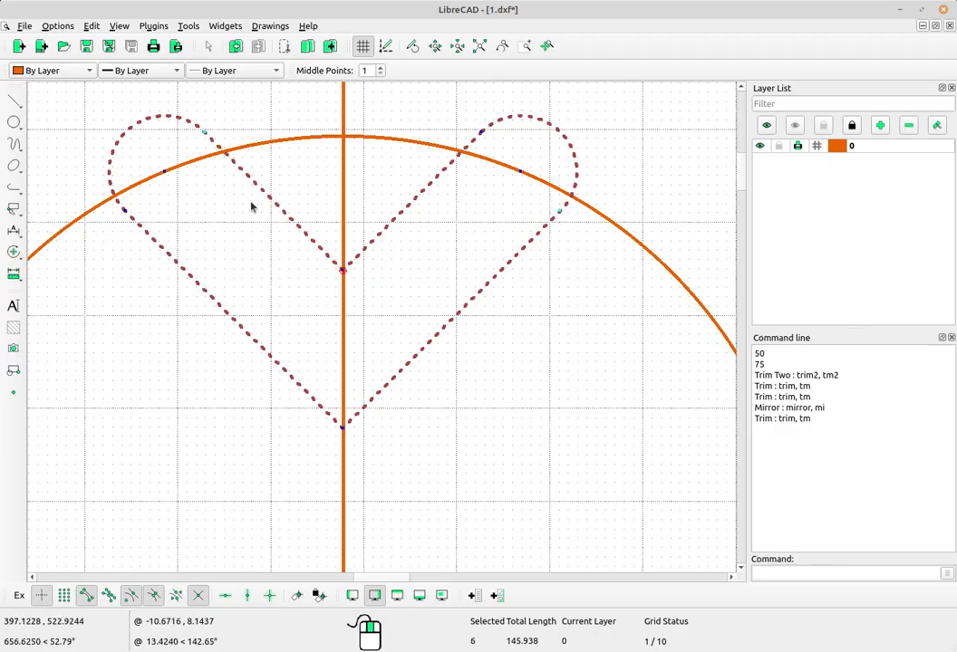
{"action": "left_click", "coordinate": [14, 190]}
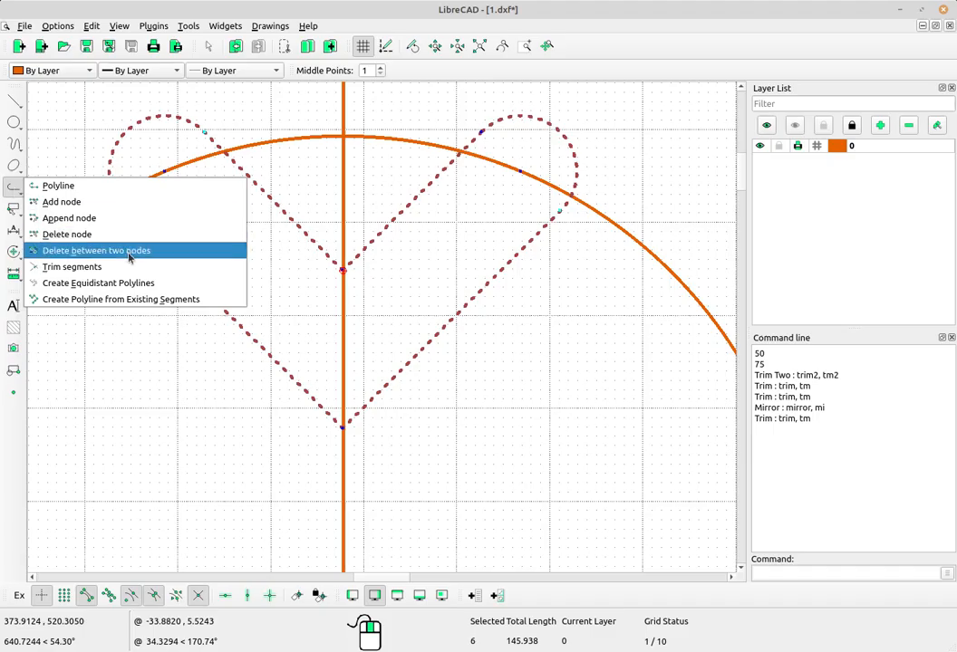
{"action": "left_click", "coordinate": [202, 304]}
{"action": "left_click", "coordinate": [217, 301]}
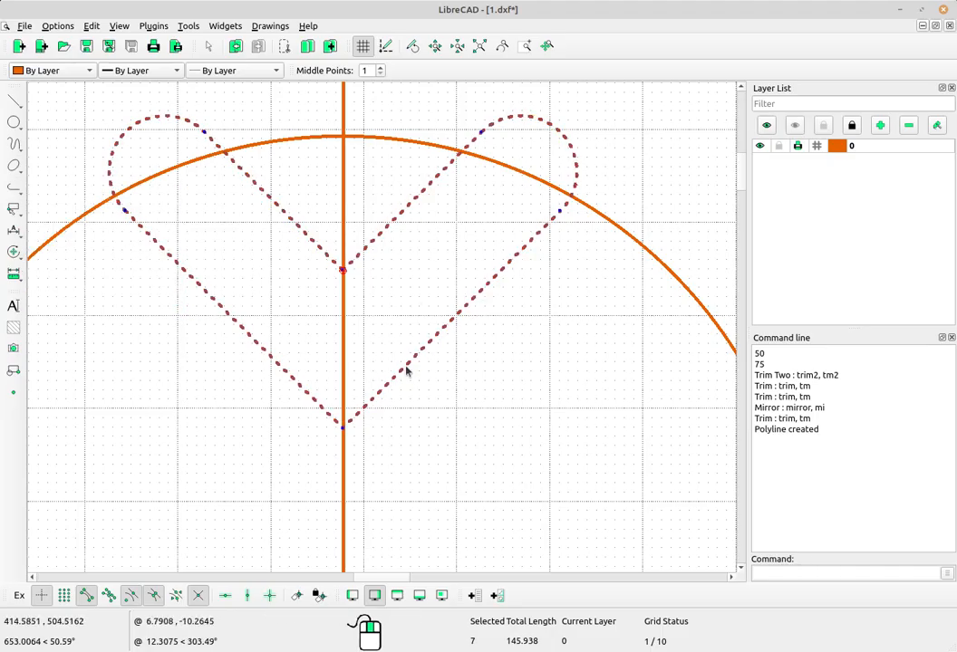
{"action": "key", "text": "Escape"}
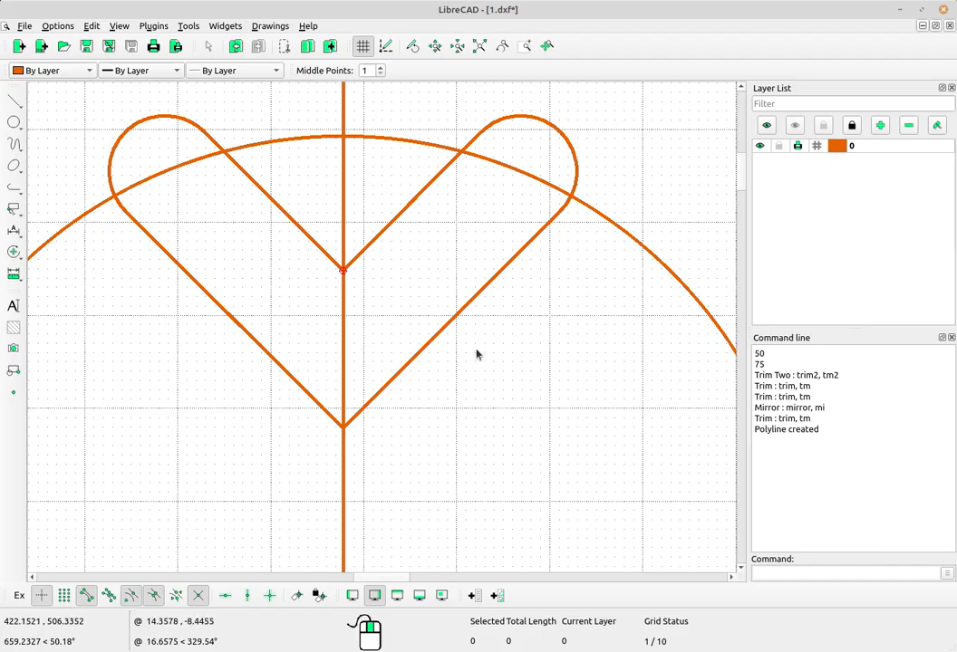
Step: Start the Parallel line command and examine the lobe radius dimensions on the reference drawing's top heart
{"action": "left_click", "coordinate": [18, 103]}
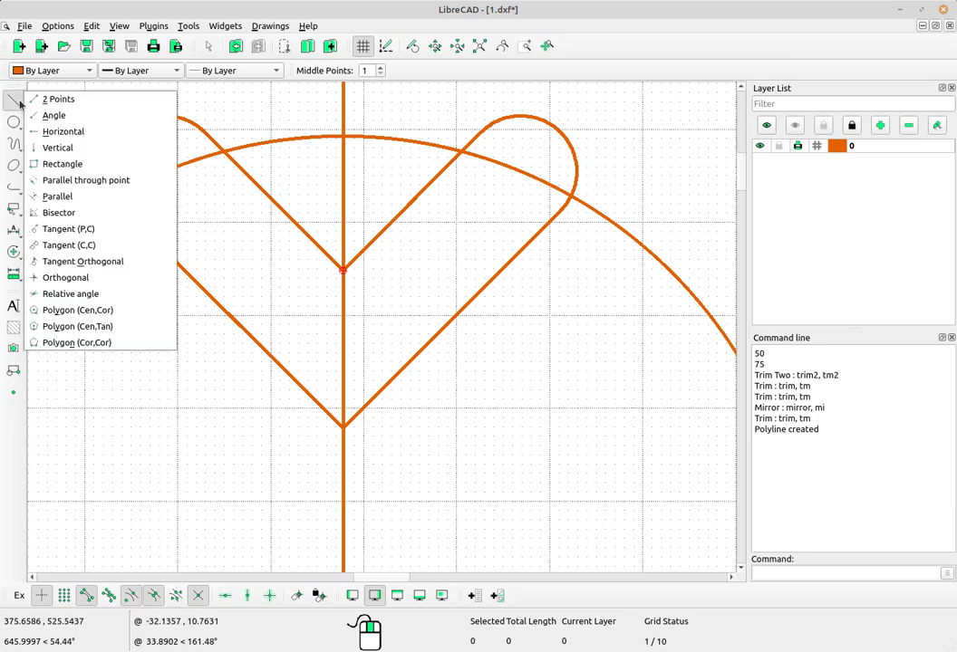
{"action": "left_click", "coordinate": [73, 197]}
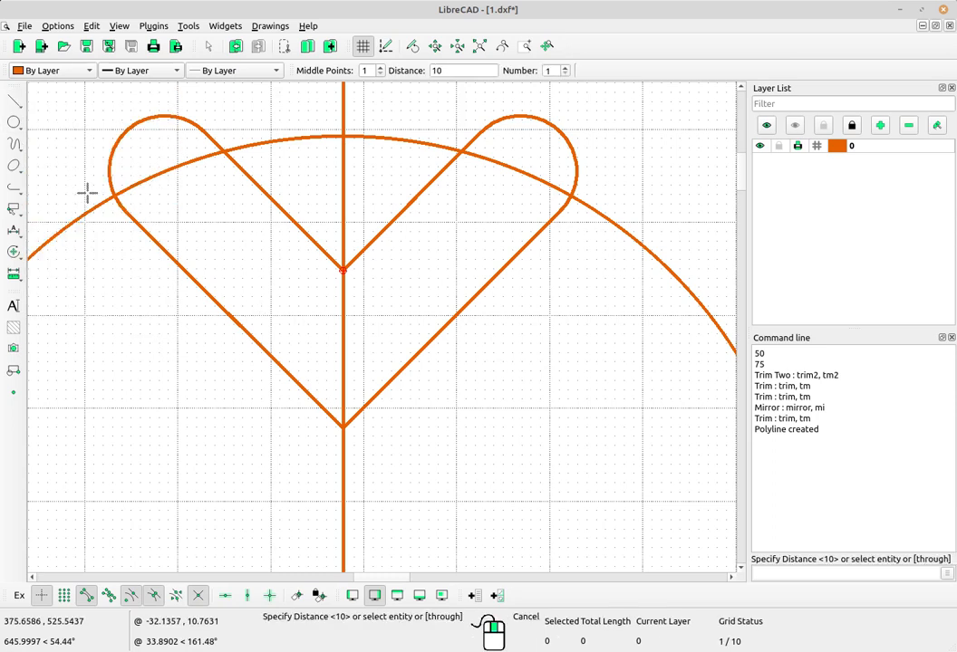
{"action": "double_click", "coordinate": [433, 70]}
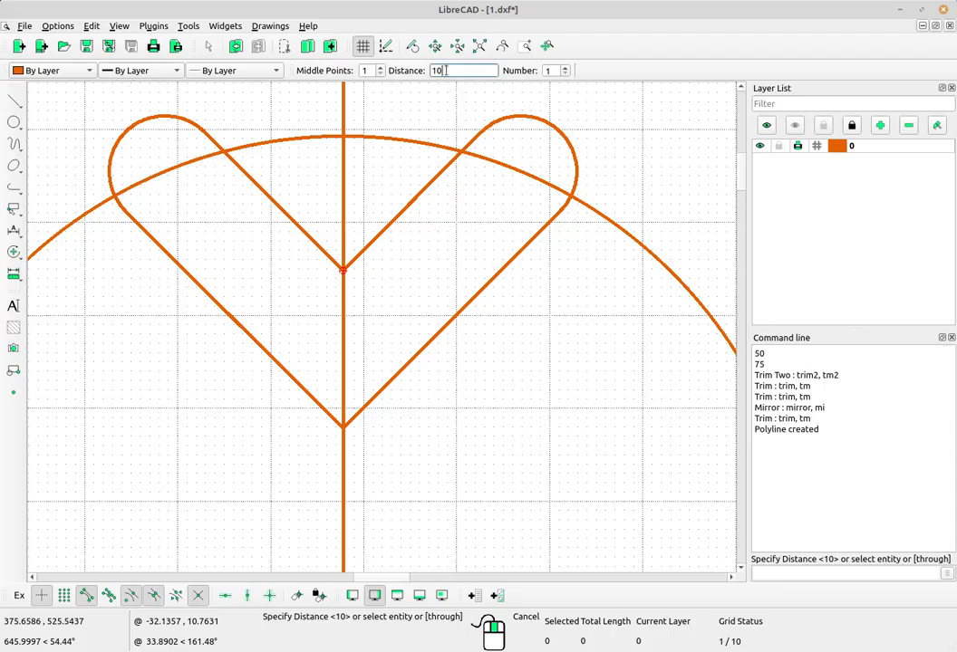
{"action": "scroll", "coordinate": [404, 257], "scroll_direction": "down", "scroll_amount": 4}
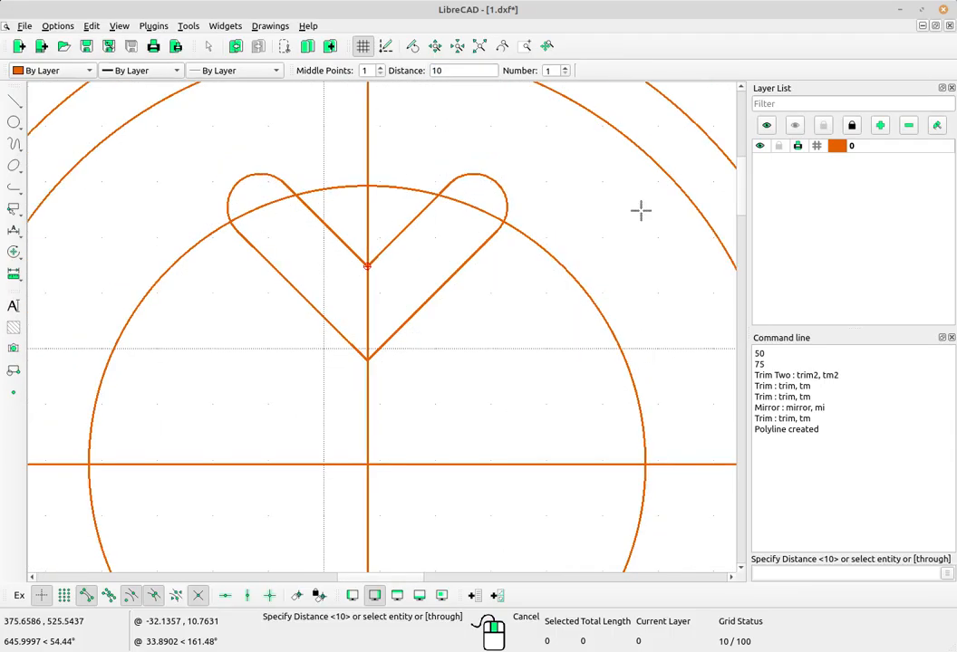
{"action": "middle_click_drag", "start_coordinate": [641, 210], "coordinate": [78, 199]}
{"action": "scroll", "coordinate": [534, 280], "scroll_direction": "down", "scroll_amount": 4}
{"action": "middle_click_drag", "start_coordinate": [536, 245], "coordinate": [400, 237]}
{"action": "scroll", "coordinate": [400, 237], "scroll_direction": "down", "scroll_amount": 4}
{"action": "middle_click_drag", "start_coordinate": [604, 311], "coordinate": [512, 321]}
{"action": "scroll", "coordinate": [641, 260], "scroll_direction": "up", "scroll_amount": 8}
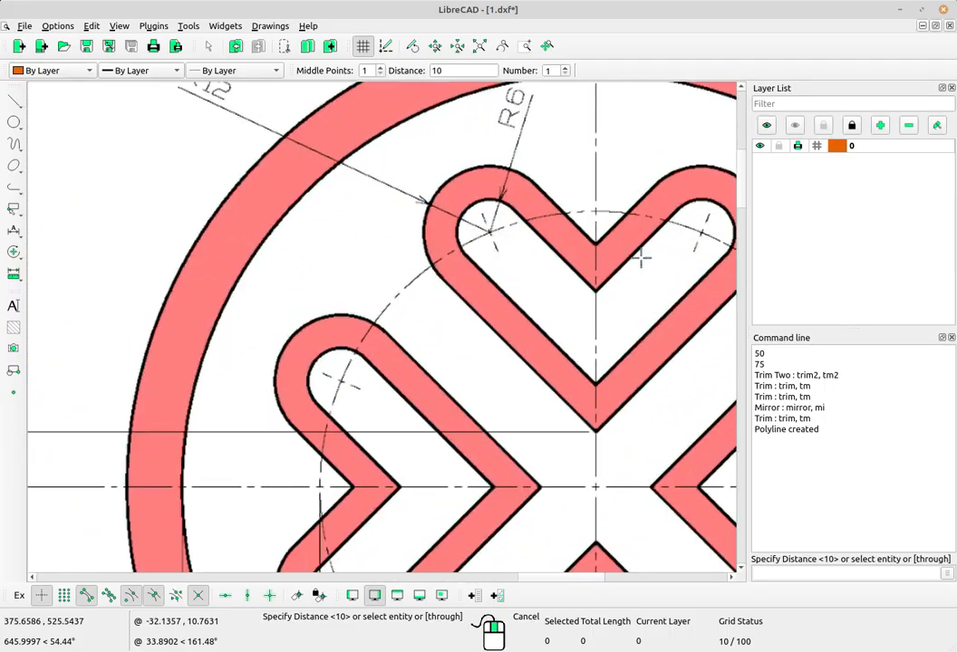
{"action": "middle_click_drag", "start_coordinate": [463, 236], "coordinate": [507, 355]}
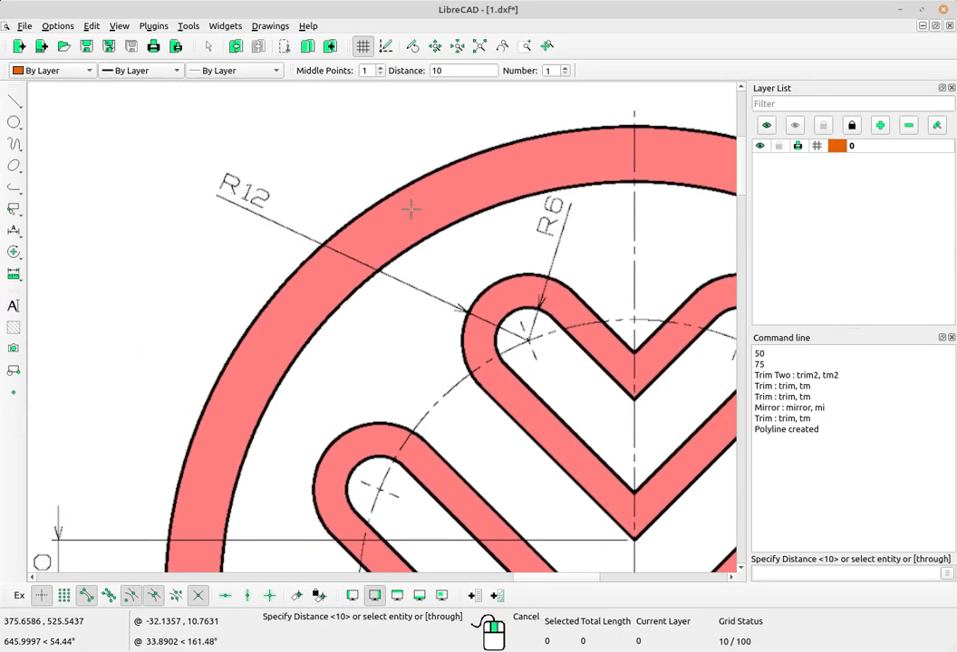
{"action": "scroll", "coordinate": [509, 314], "scroll_direction": "up", "scroll_amount": 2}
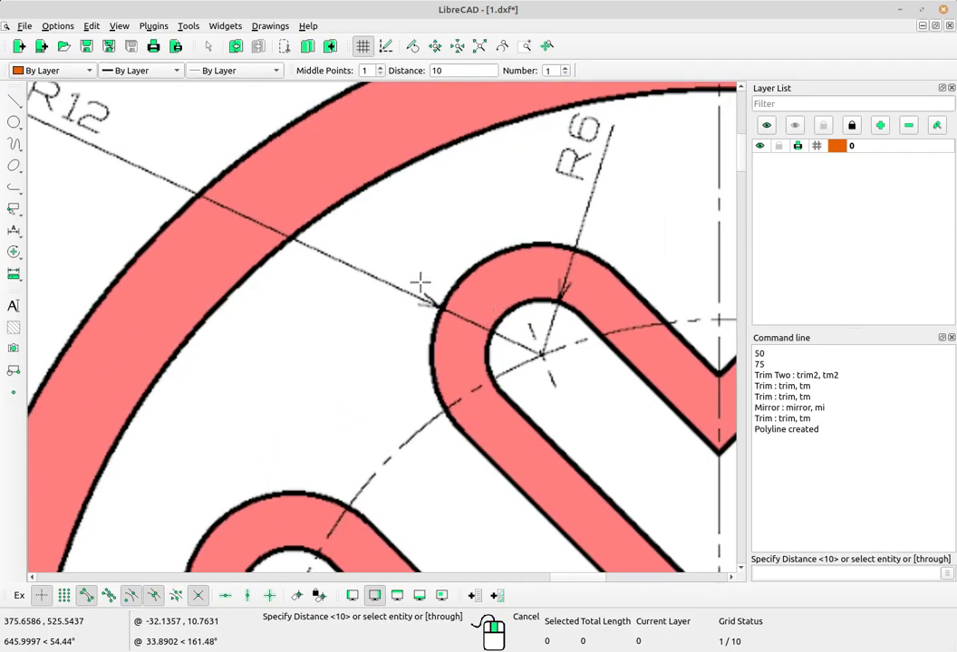
{"action": "scroll", "coordinate": [414, 316], "scroll_direction": "down", "scroll_amount": 14}
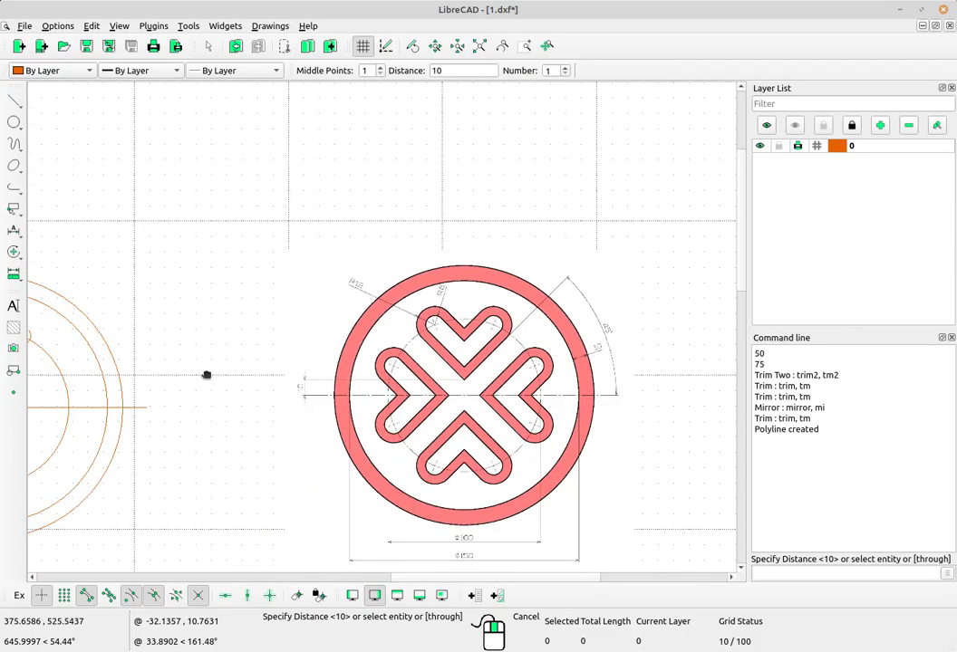
{"action": "middle_click_drag", "start_coordinate": [208, 375], "coordinate": [588, 311]}
{"action": "middle_click_drag", "start_coordinate": [255, 360], "coordinate": [376, 341]}
{"action": "scroll", "coordinate": [502, 263], "scroll_direction": "up", "scroll_amount": 8}
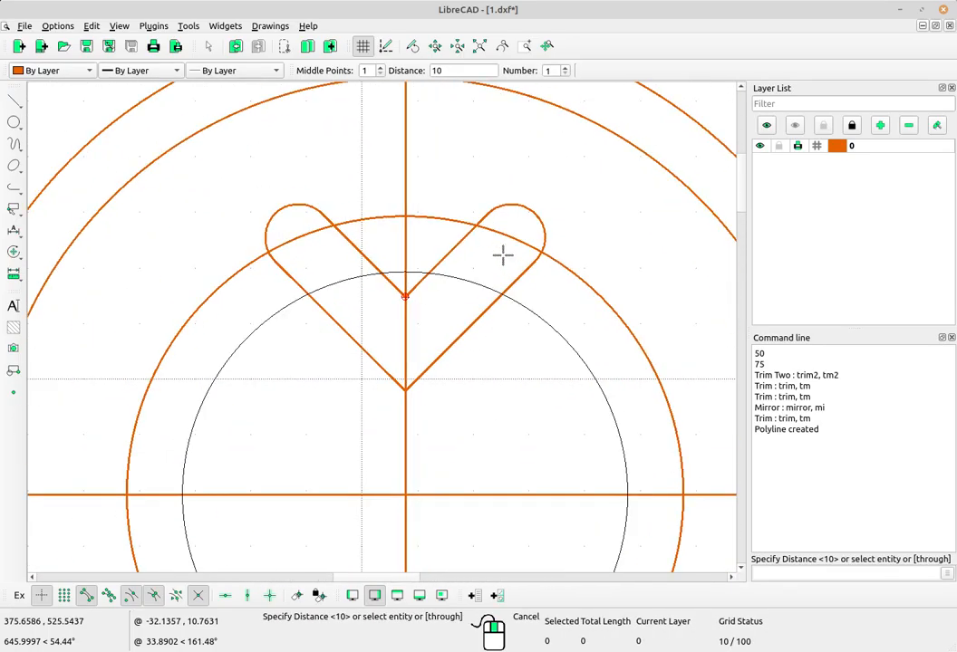
{"action": "middle_click_drag", "start_coordinate": [502, 254], "coordinate": [434, 274]}
Step: Draw parallels at a distance of 6 outside the top heart's four lines and two lobe arcs
{"action": "left_click_drag", "start_coordinate": [452, 72], "coordinate": [416, 66]}
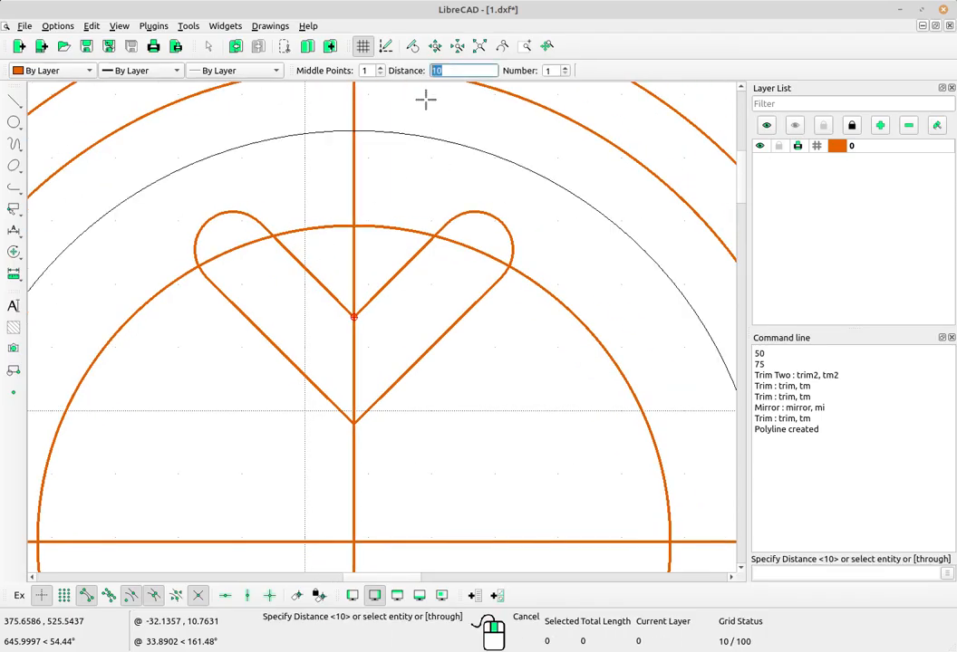
{"action": "type", "text": "6"}
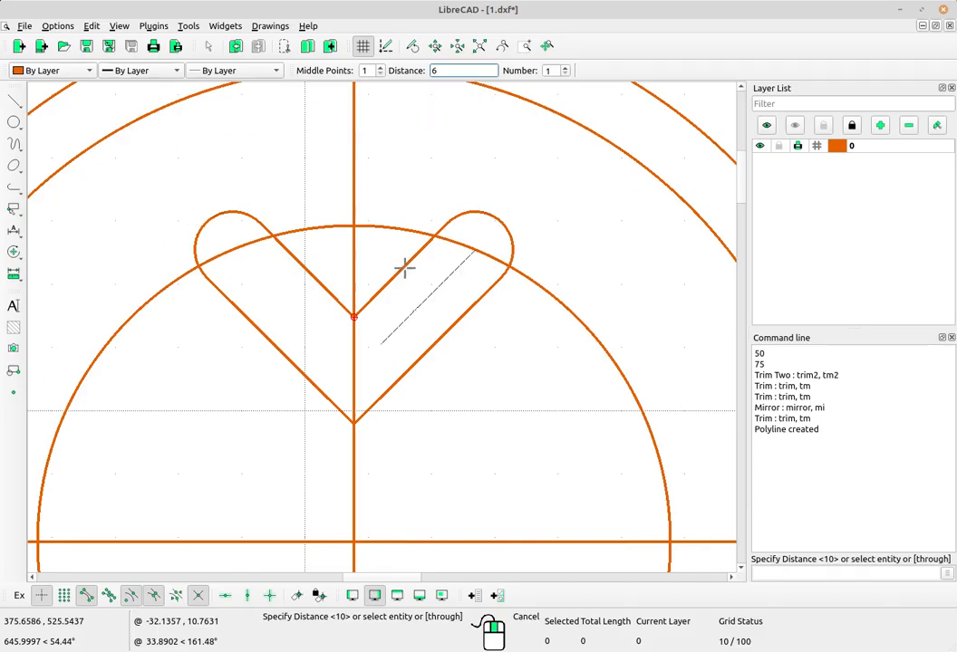
{"action": "scroll", "coordinate": [380, 274], "scroll_direction": "up", "scroll_amount": 1}
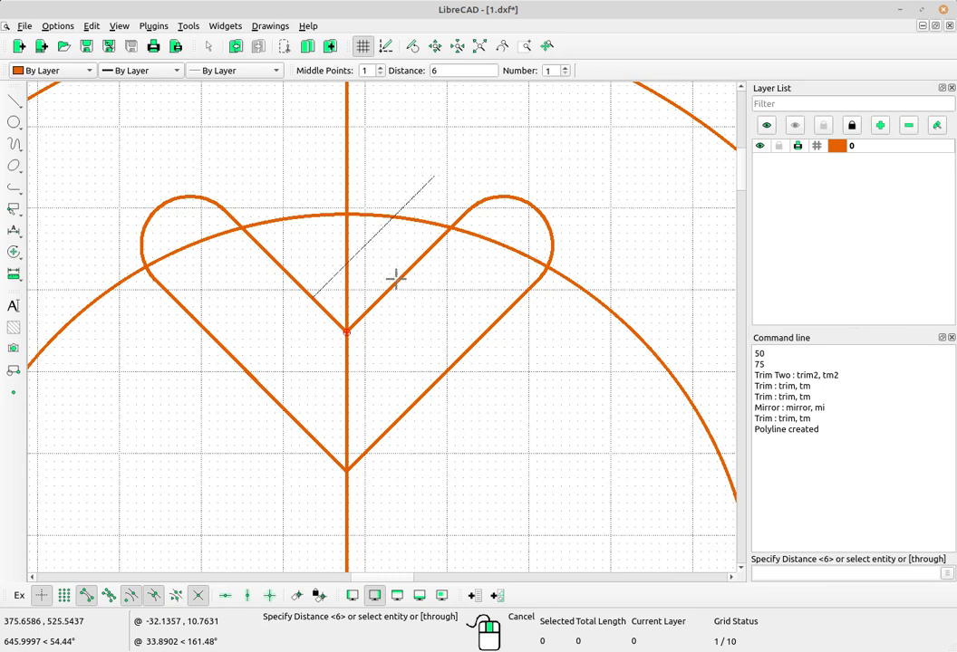
{"action": "left_click", "coordinate": [396, 279]}
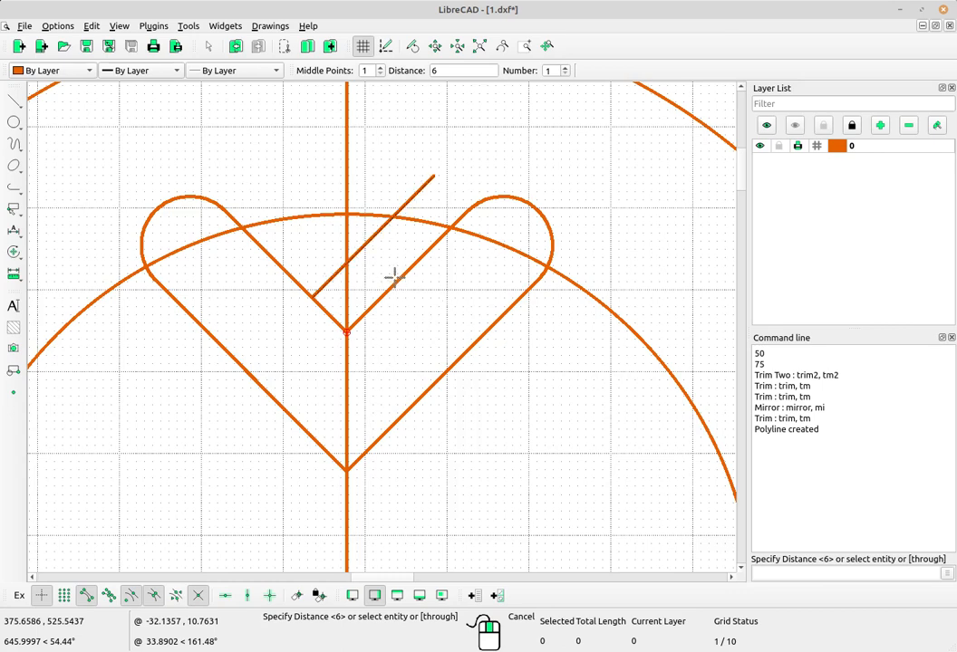
{"action": "left_click", "coordinate": [273, 258]}
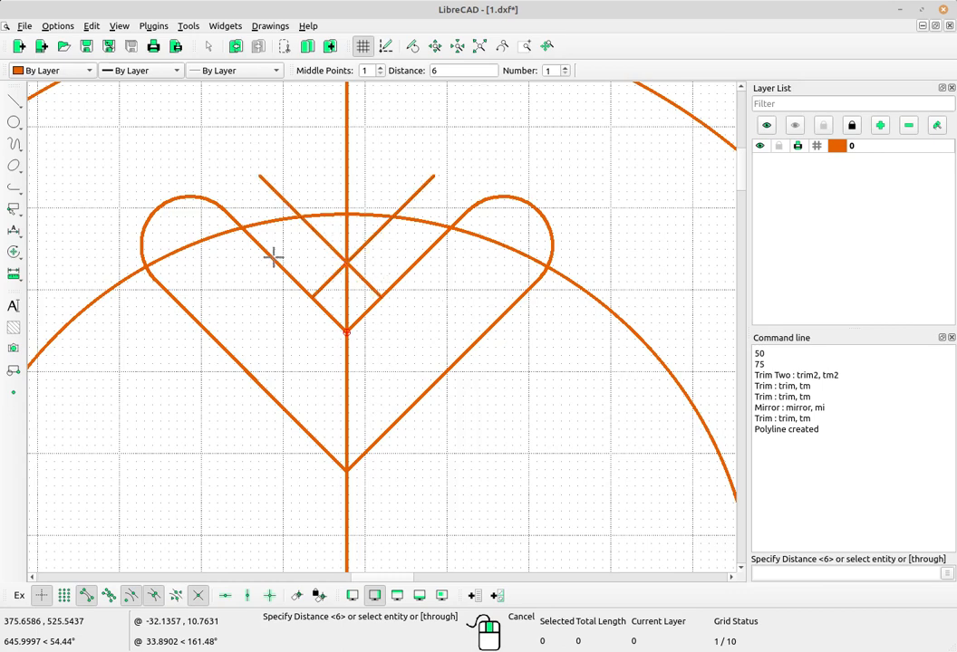
{"action": "left_click", "coordinate": [193, 195]}
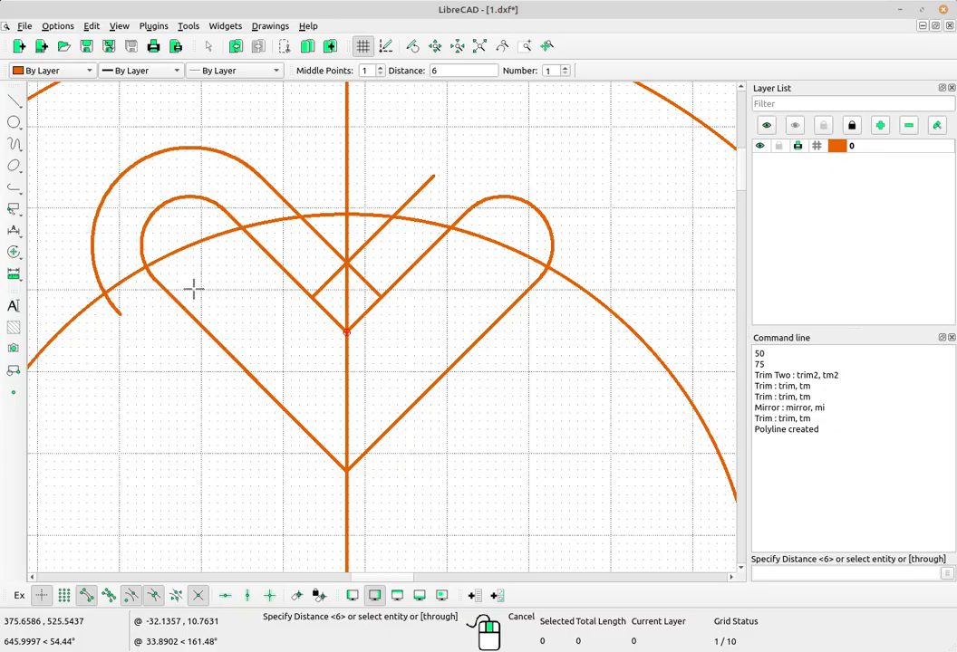
{"action": "left_click", "coordinate": [191, 324]}
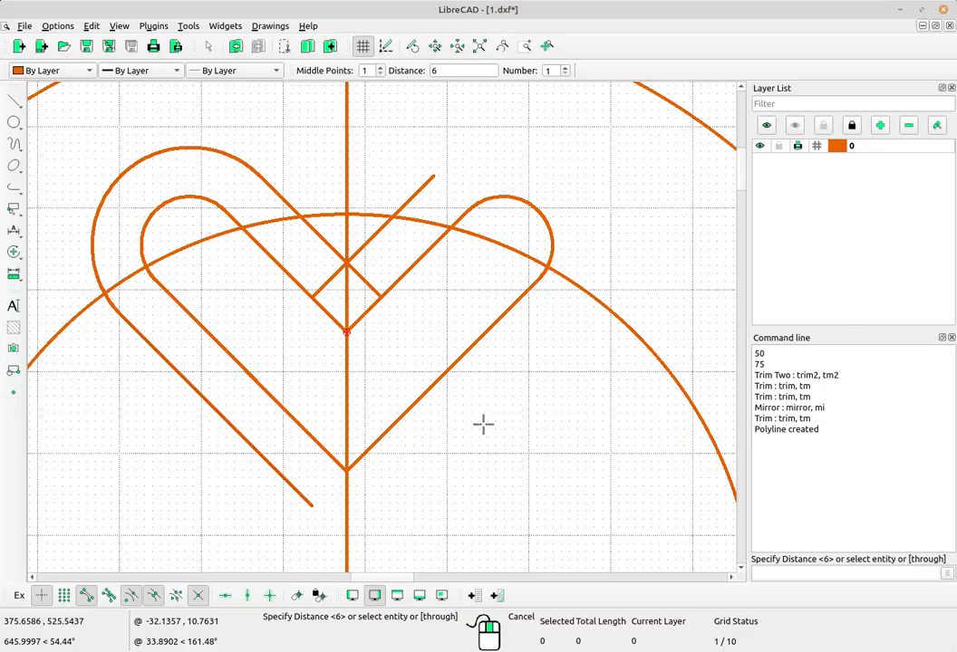
{"action": "left_click", "coordinate": [438, 385]}
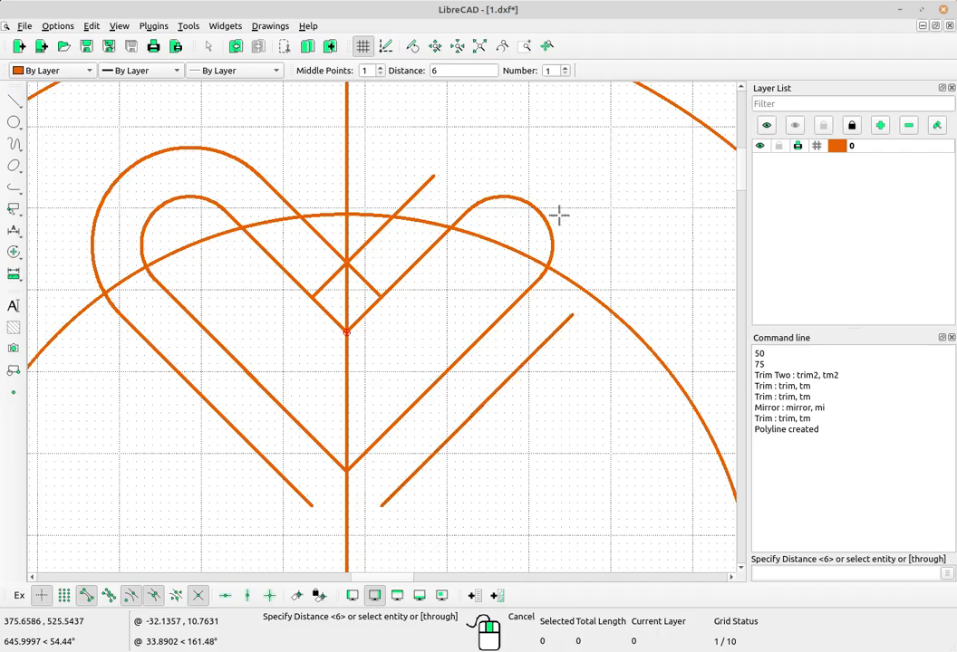
{"action": "scroll", "coordinate": [555, 208], "scroll_direction": "down", "scroll_amount": 1}
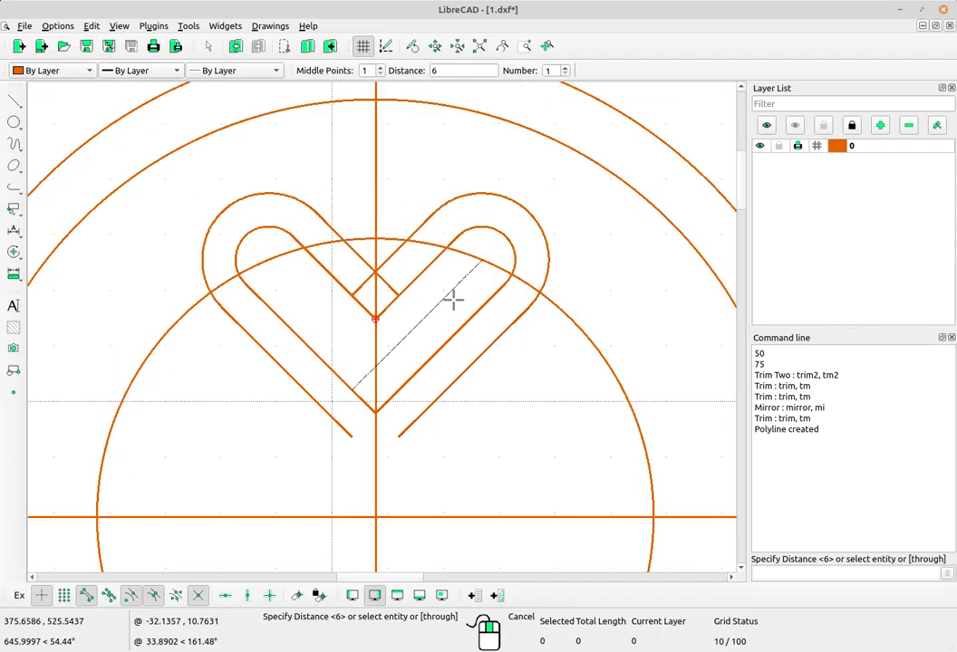
{"action": "middle_click_drag", "start_coordinate": [567, 331], "coordinate": [573, 288]}
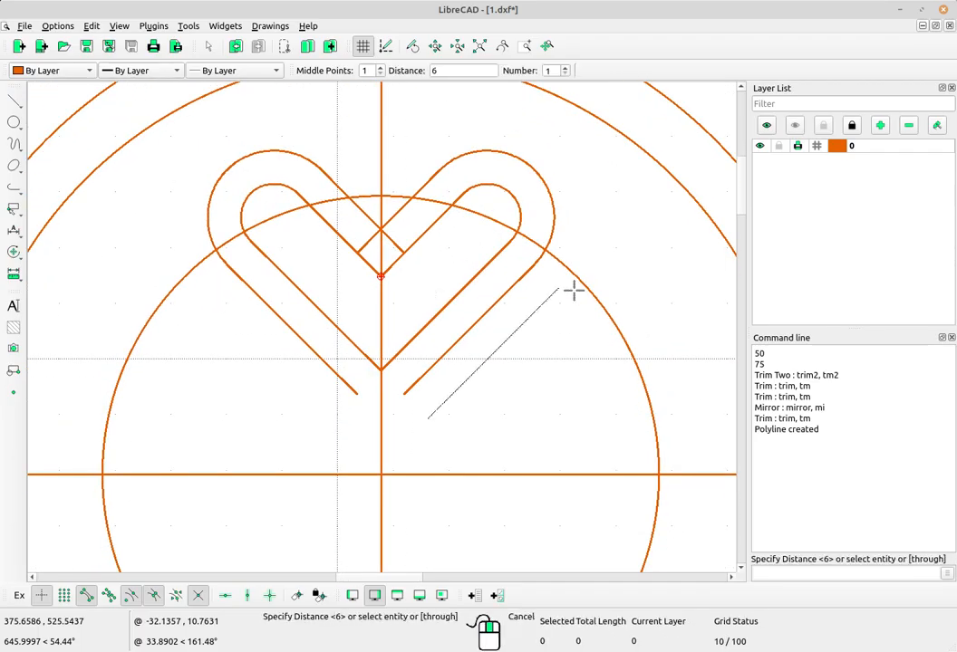
{"action": "right_click", "coordinate": [597, 248]}
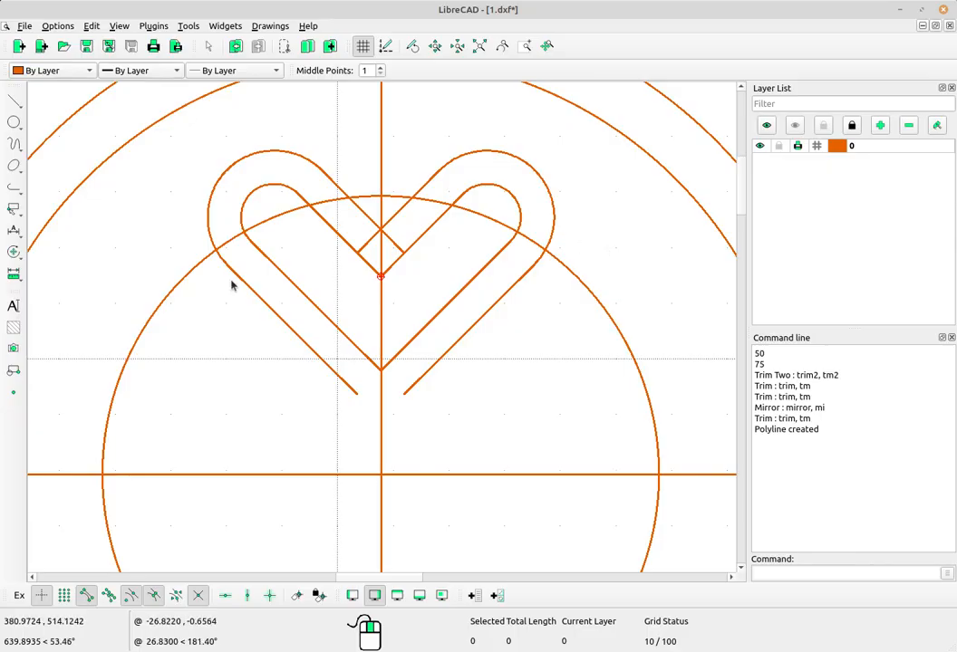
Step: Use Trim Two to join the outer heart's notch lines and its two lower lines at their meeting points on the vertical centreline
{"action": "left_click", "coordinate": [16, 253]}
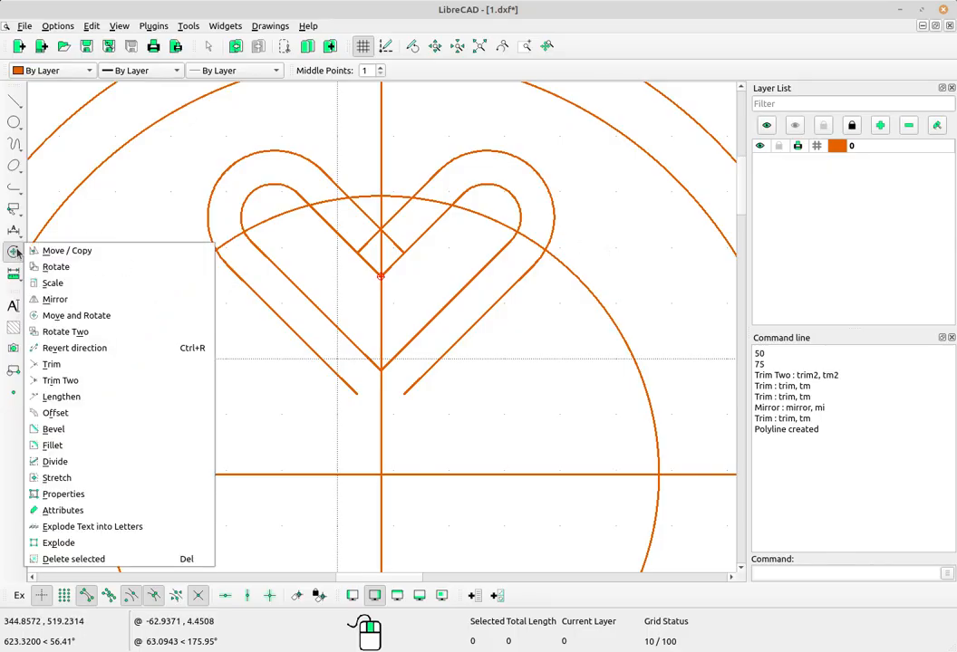
{"action": "left_click", "coordinate": [79, 385]}
{"action": "scroll", "coordinate": [395, 241], "scroll_direction": "up", "scroll_amount": 3}
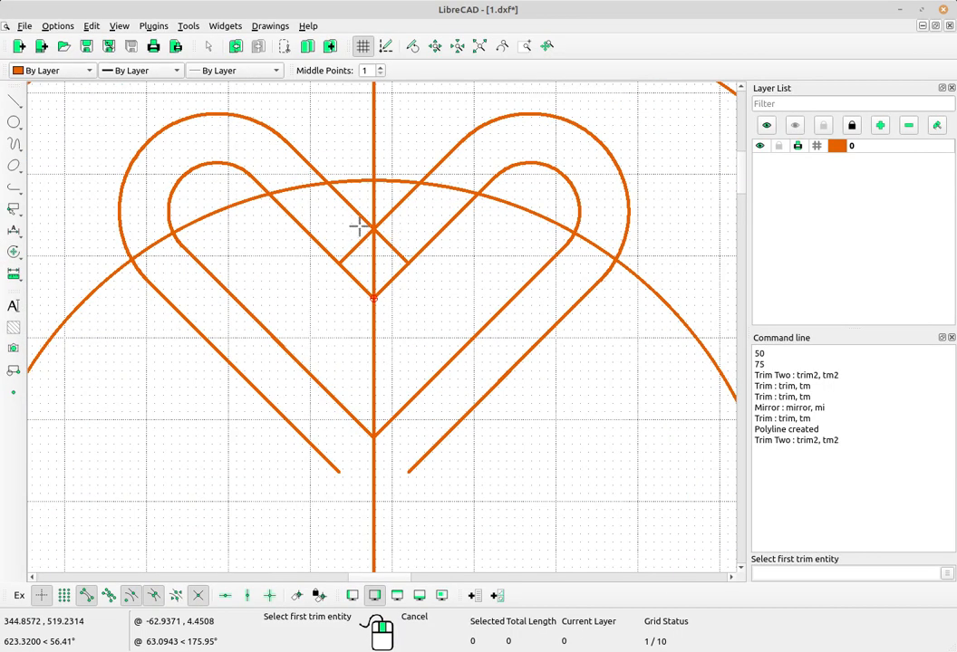
{"action": "left_click", "coordinate": [354, 215]}
{"action": "left_click", "coordinate": [400, 207]}
{"action": "middle_click_drag", "start_coordinate": [381, 372], "coordinate": [401, 261]}
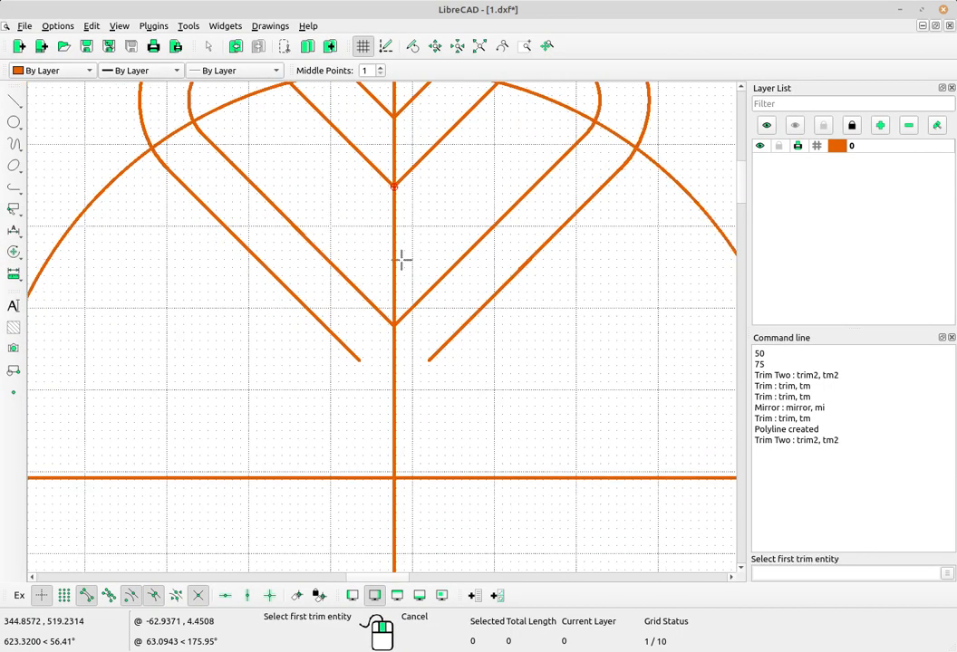
{"action": "left_click", "coordinate": [335, 335]}
{"action": "left_click", "coordinate": [449, 337]}
{"action": "scroll", "coordinate": [449, 337], "scroll_direction": "down", "scroll_amount": 1}
{"action": "middle_click_drag", "start_coordinate": [449, 337], "coordinate": [452, 387]}
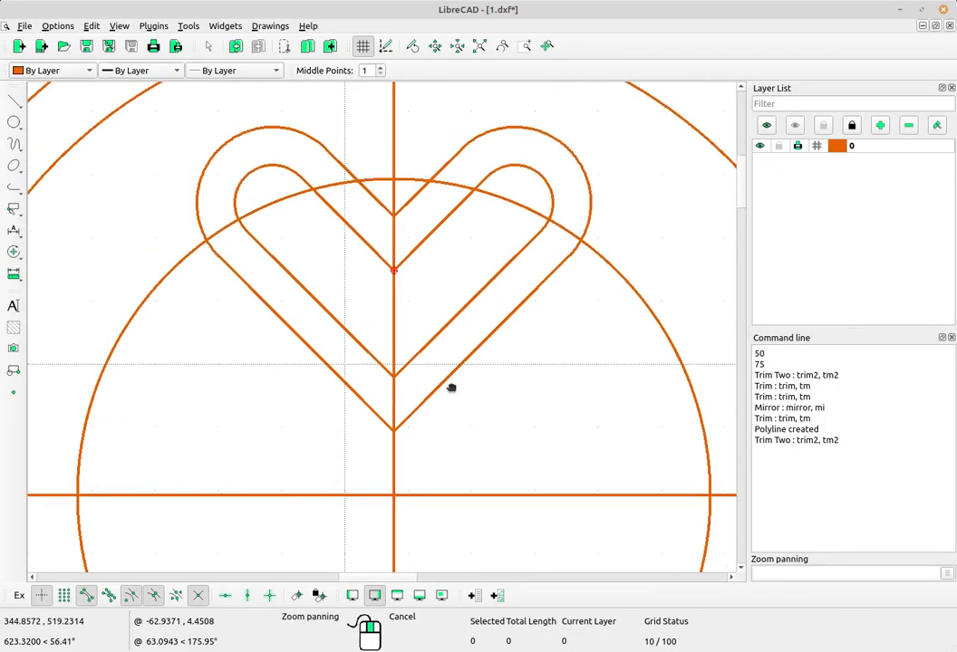
{"action": "right_click", "coordinate": [454, 265]}
Step: Create a polyline from the four existing lines and two lobe arcs that form the top heart's outer outline
{"action": "scroll", "coordinate": [440, 248], "scroll_direction": "up", "scroll_amount": 2}
{"action": "middle_click_drag", "start_coordinate": [439, 248], "coordinate": [443, 263]}
{"action": "left_click_drag", "start_coordinate": [478, 470], "coordinate": [416, 450]}
{"action": "left_click_drag", "start_coordinate": [344, 445], "coordinate": [282, 410]}
{"action": "left_click_drag", "start_coordinate": [160, 203], "coordinate": [114, 174]}
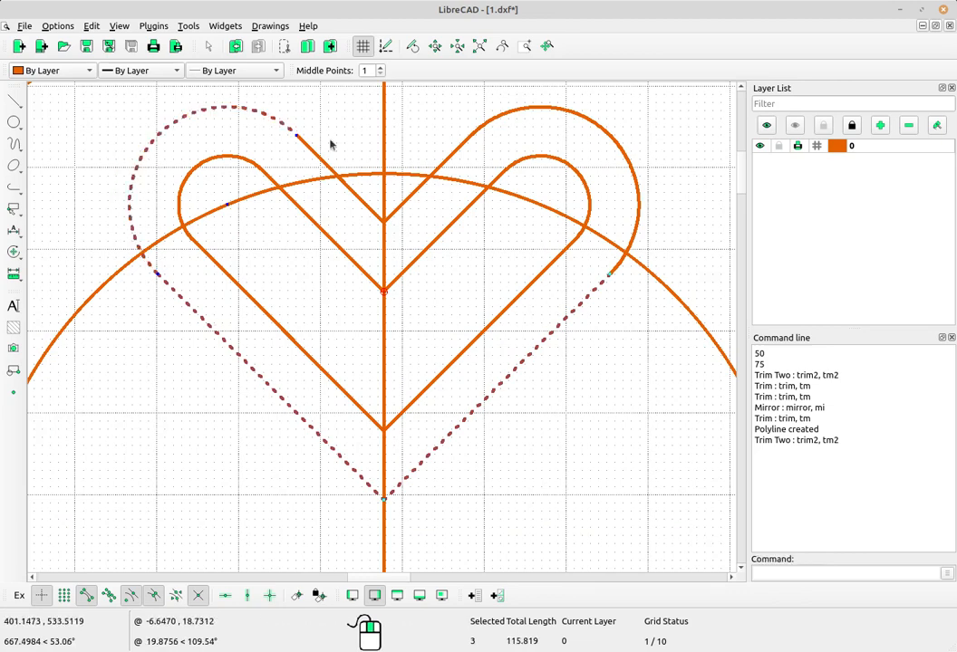
{"action": "left_click", "coordinate": [316, 158]}
{"action": "left_click", "coordinate": [471, 134]}
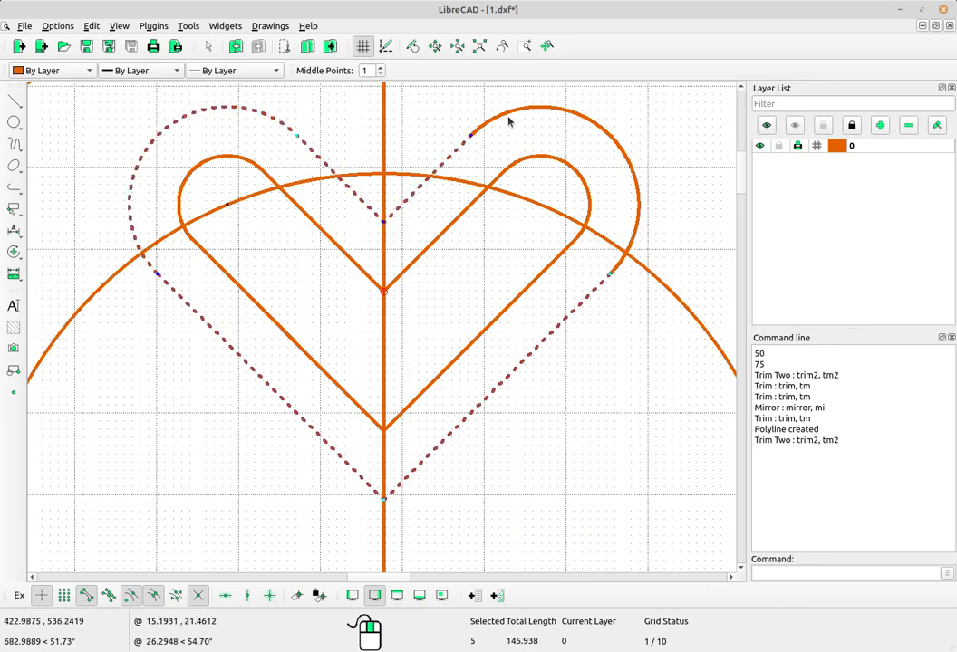
{"action": "left_click", "coordinate": [512, 116]}
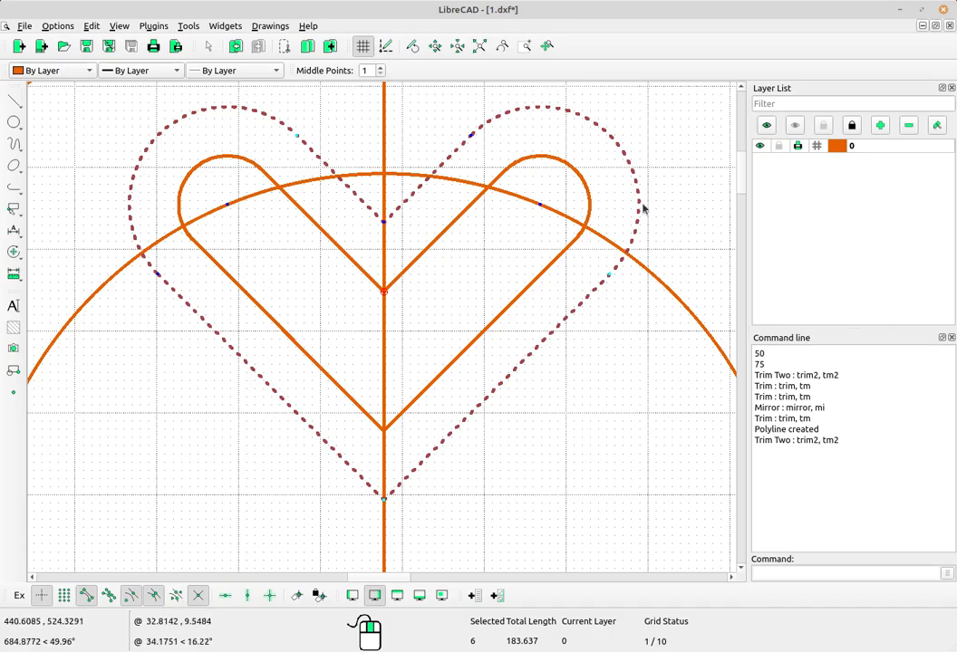
{"action": "left_click", "coordinate": [13, 188]}
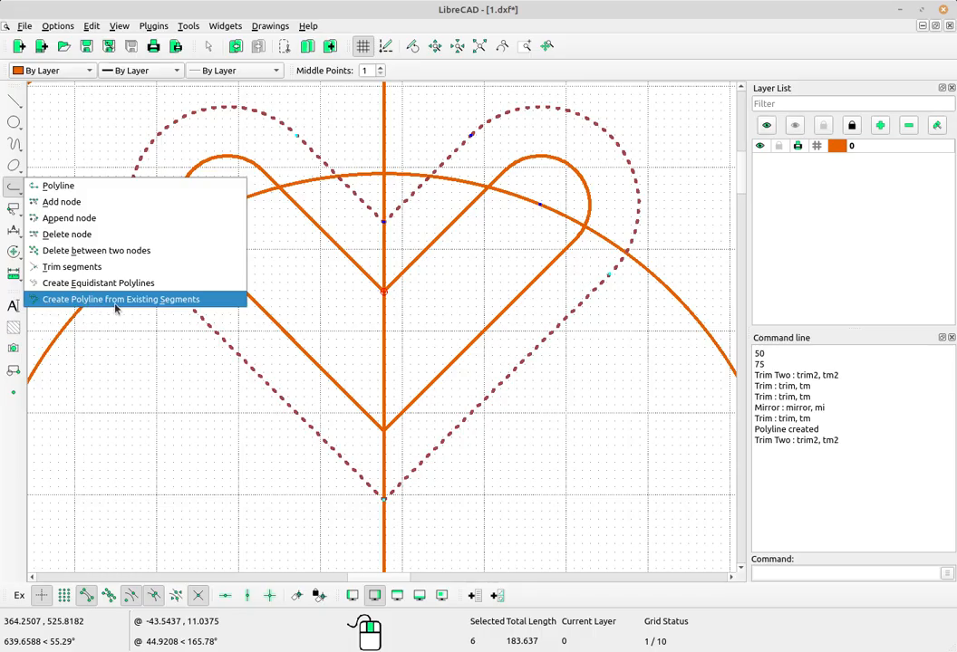
{"action": "left_click", "coordinate": [187, 300]}
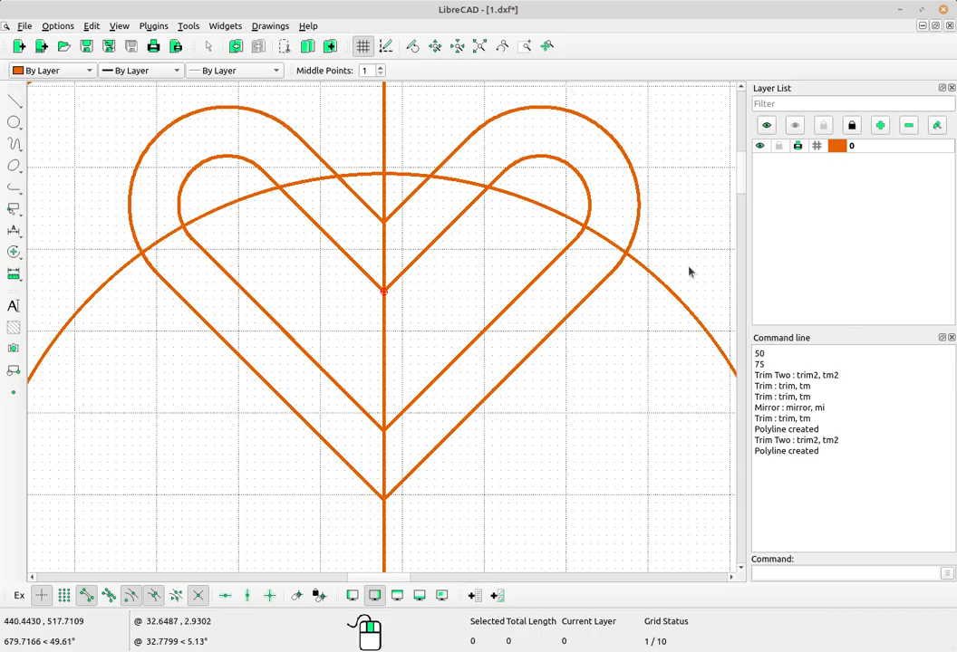
Step: Hatch the band between the top heart's inner and outer outlines with a solid fill
{"action": "scroll", "coordinate": [532, 241], "scroll_direction": "down", "scroll_amount": 3}
{"action": "mouse_move", "coordinate": [532, 241]}
{"action": "middle_mouse_down"}
{"action": "mouse_move", "coordinate": [604, 396]}
{"action": "mouse_move", "coordinate": [618, 394]}
{"action": "middle_mouse_up"}
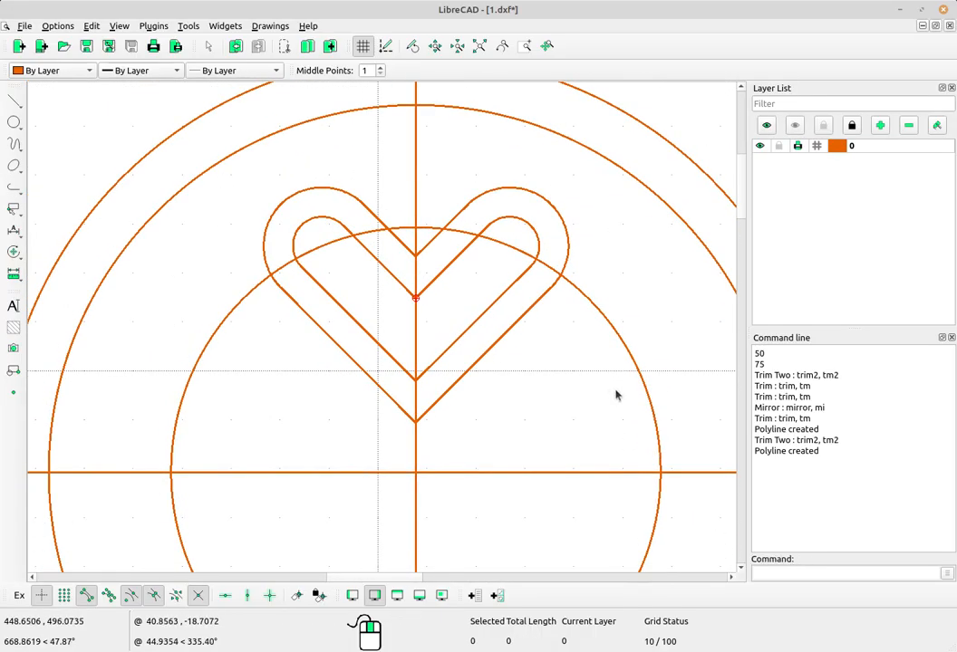
{"action": "middle_click_drag", "start_coordinate": [528, 357], "coordinate": [515, 346]}
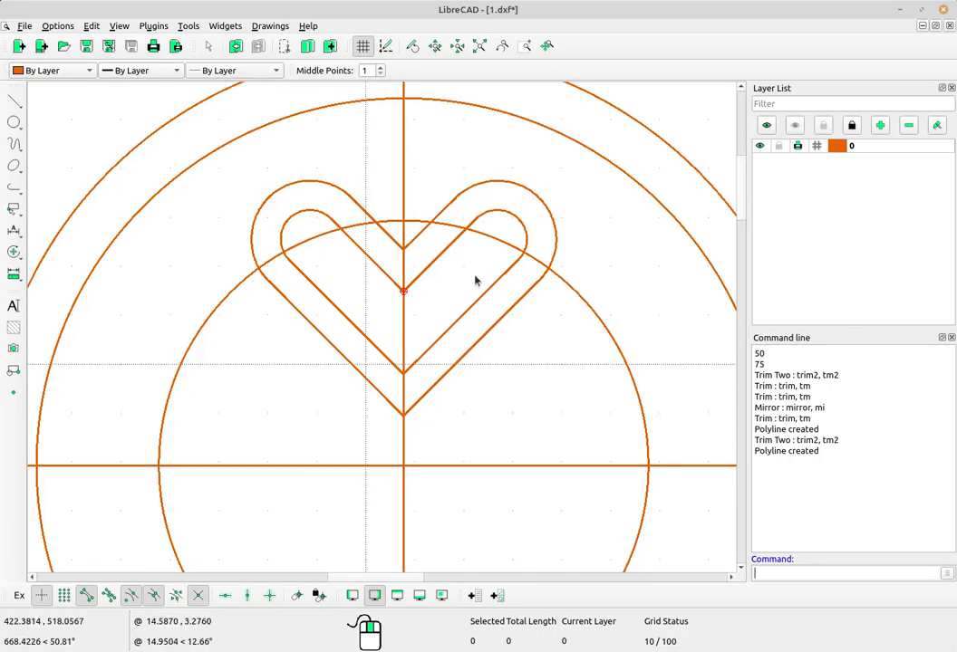
{"action": "left_click_drag", "start_coordinate": [520, 329], "coordinate": [467, 285]}
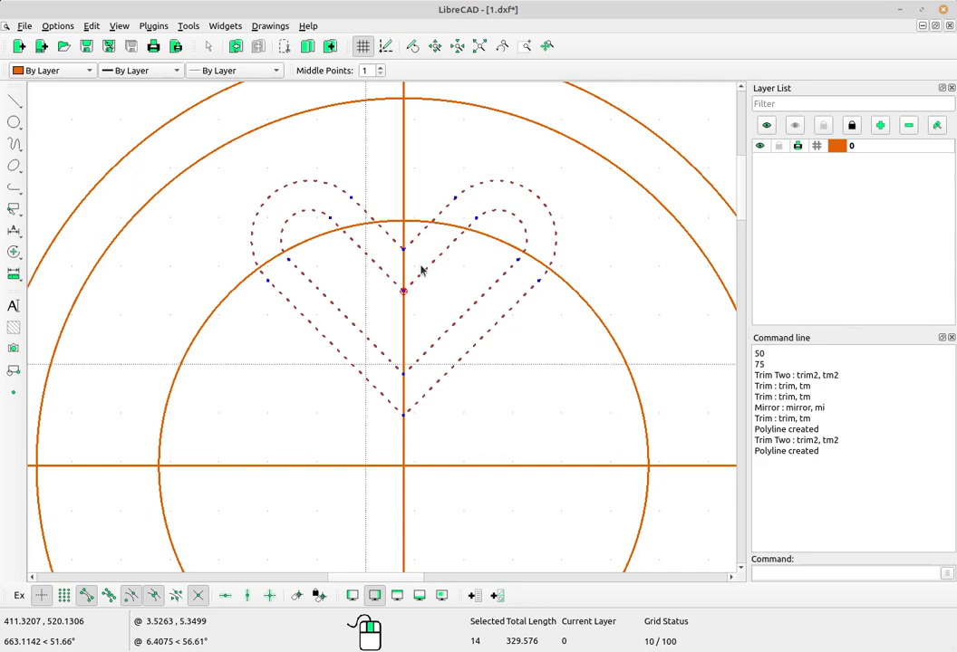
{"action": "left_click", "coordinate": [15, 330]}
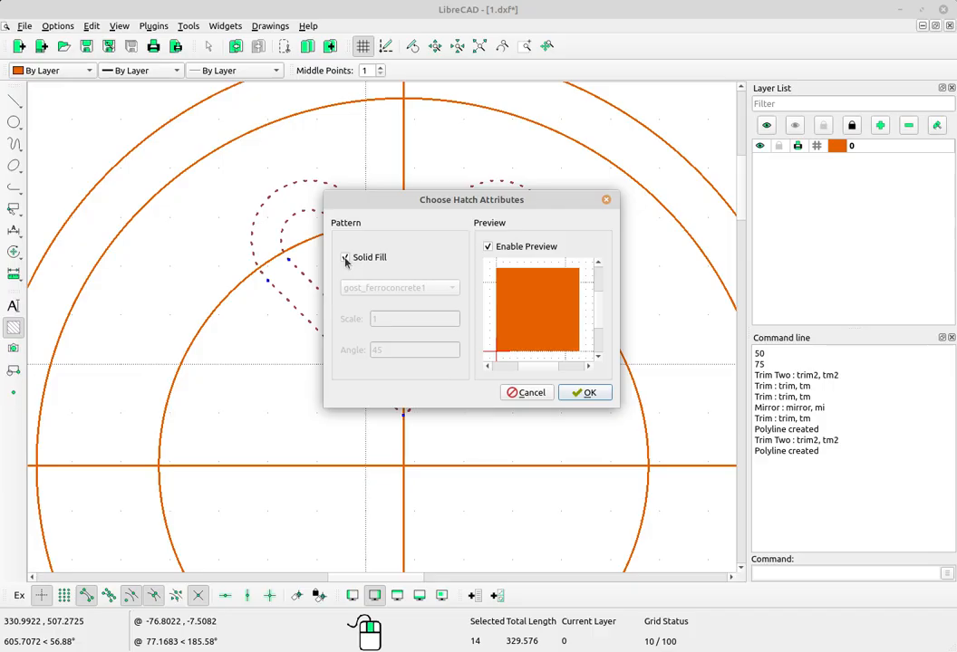
{"action": "left_click", "coordinate": [582, 392]}
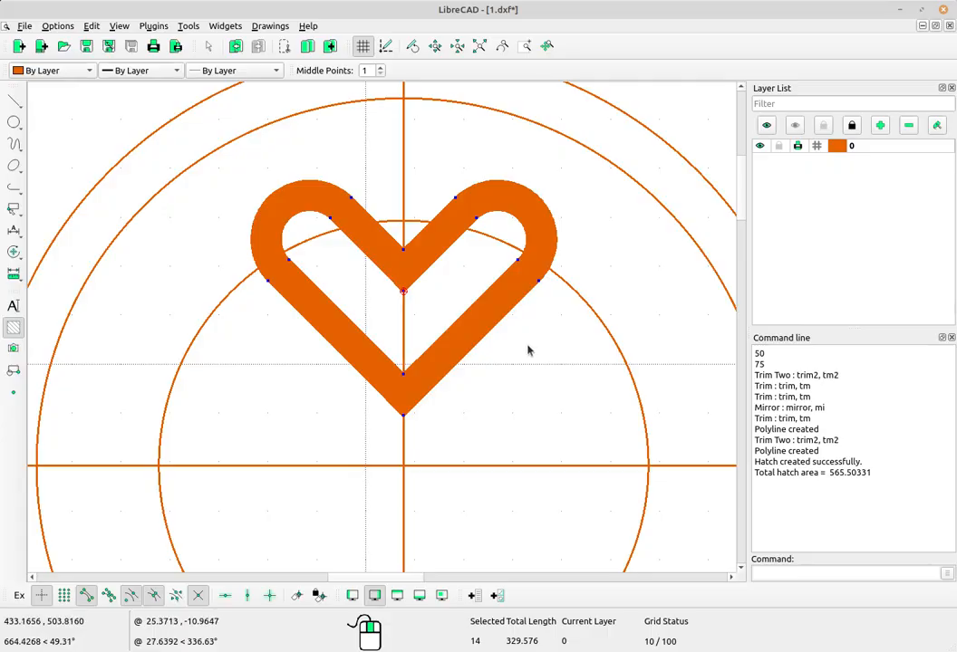
{"action": "key", "text": "Escape"}
{"action": "left_click_drag", "start_coordinate": [217, 173], "coordinate": [600, 424]}
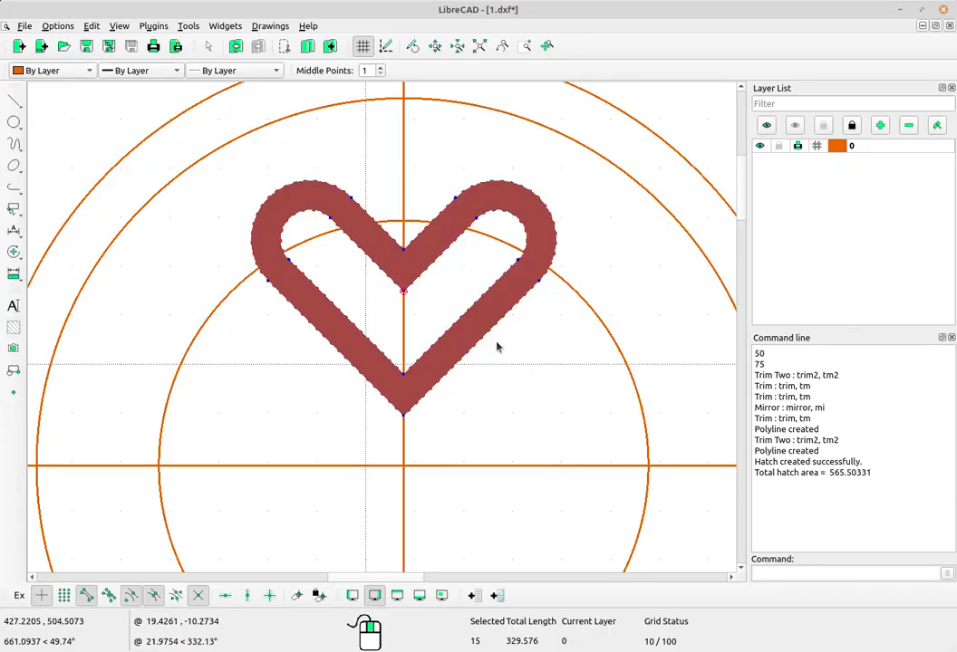
{"action": "middle_click_drag", "start_coordinate": [568, 419], "coordinate": [538, 393]}
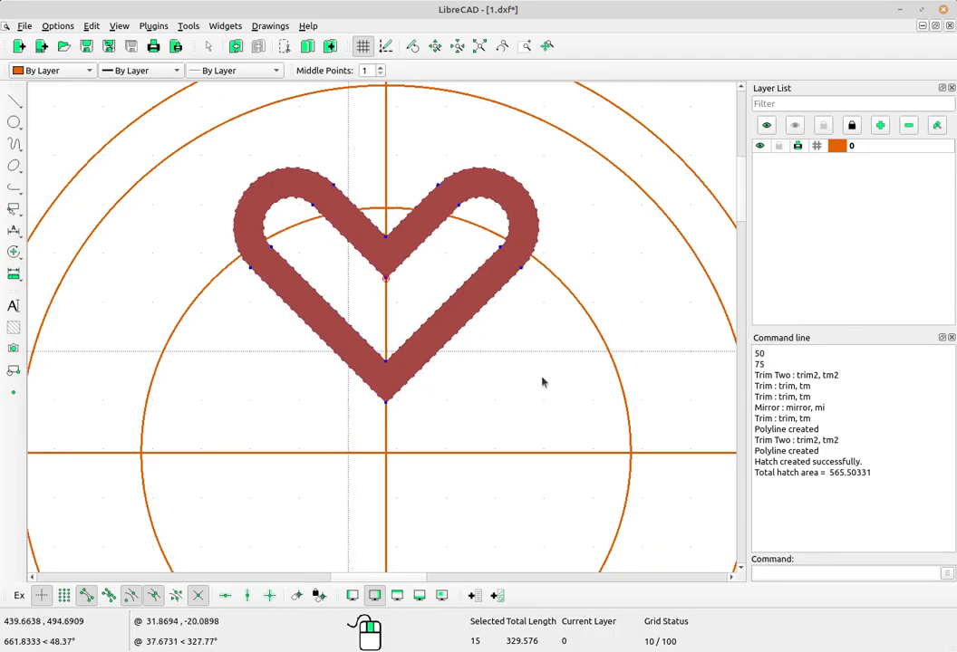
{"action": "key", "text": "Escape"}
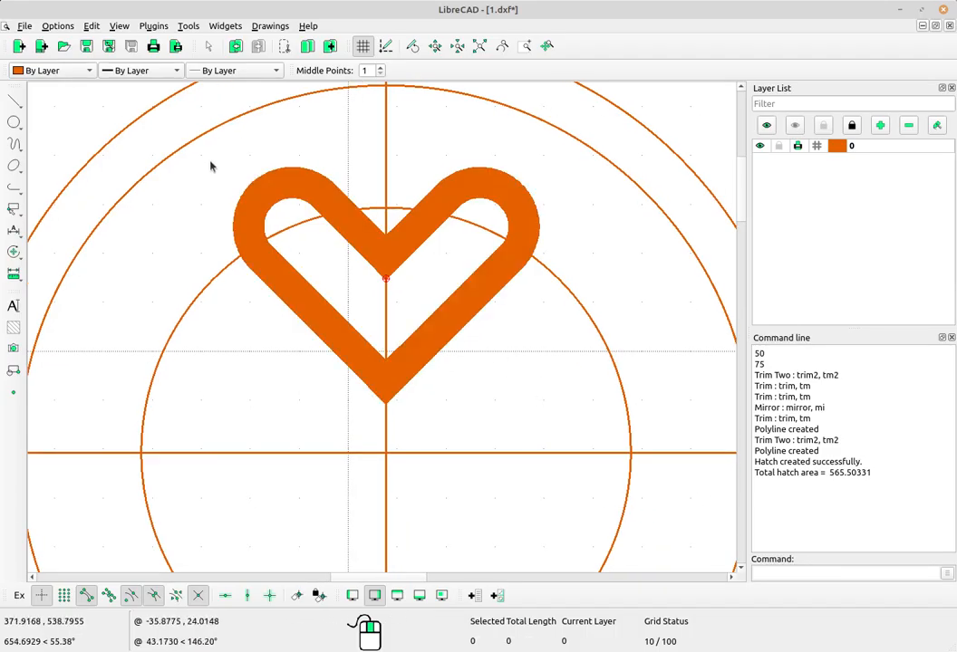
Step: Rotate the filled heart with its outlines about the circles' centre, from the vertical centreline's upper end to the horizontal centreline's right end
{"action": "left_click_drag", "start_coordinate": [200, 153], "coordinate": [590, 426]}
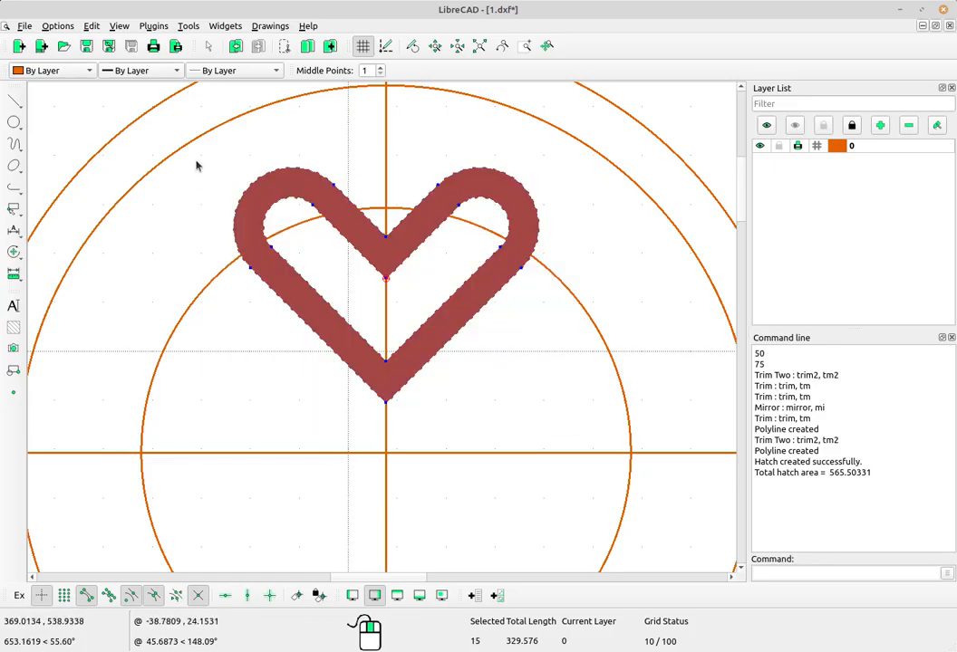
{"action": "left_click_drag", "start_coordinate": [202, 162], "coordinate": [594, 420]}
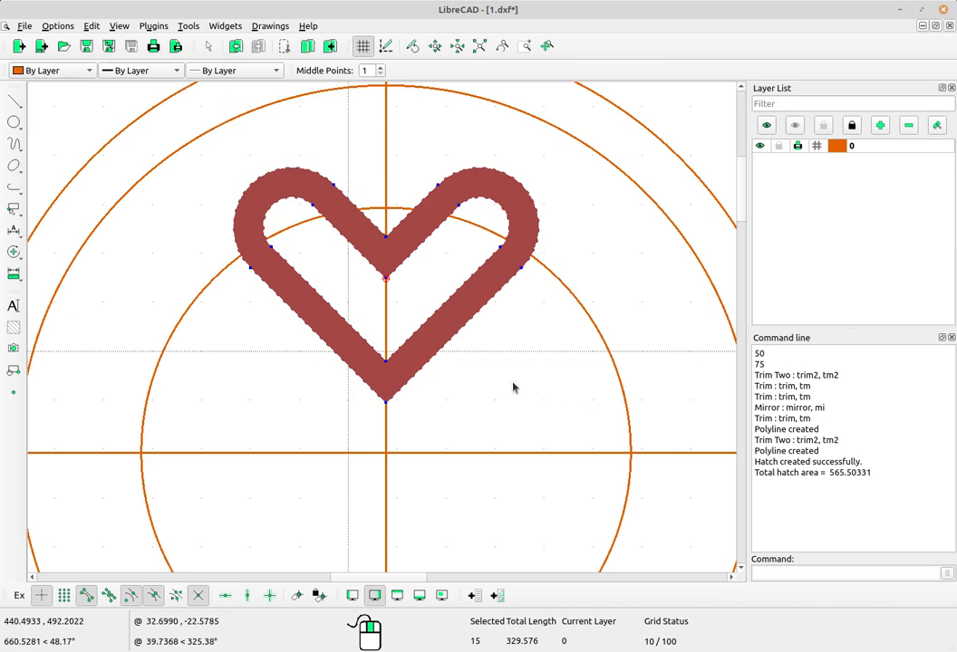
{"action": "left_click", "coordinate": [14, 252]}
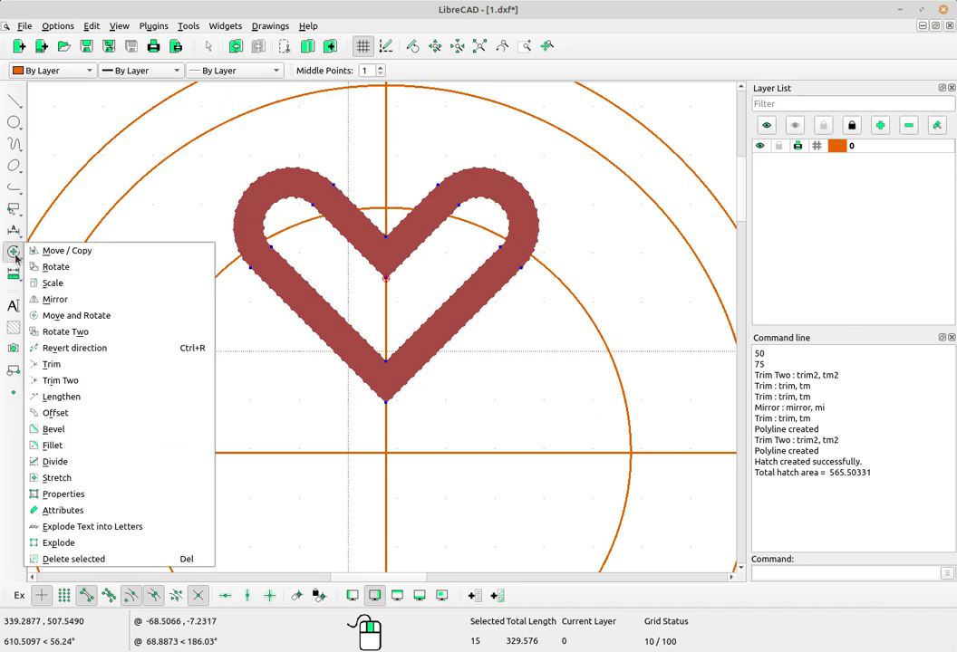
{"action": "left_click", "coordinate": [64, 268]}
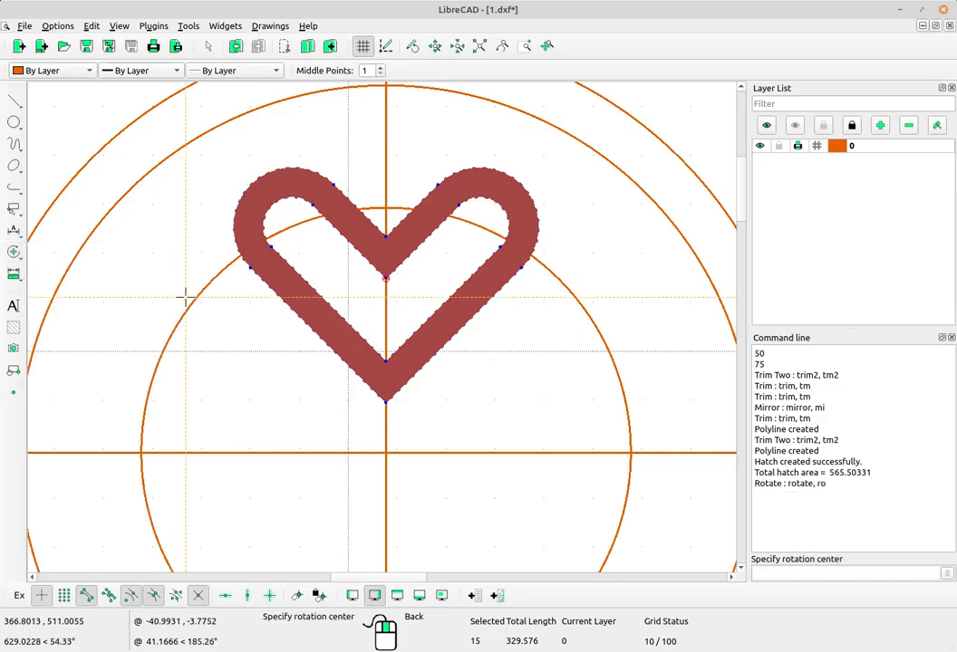
{"action": "scroll", "coordinate": [304, 324], "scroll_direction": "down", "scroll_amount": 1}
{"action": "middle_click_drag", "start_coordinate": [480, 436], "coordinate": [487, 399]}
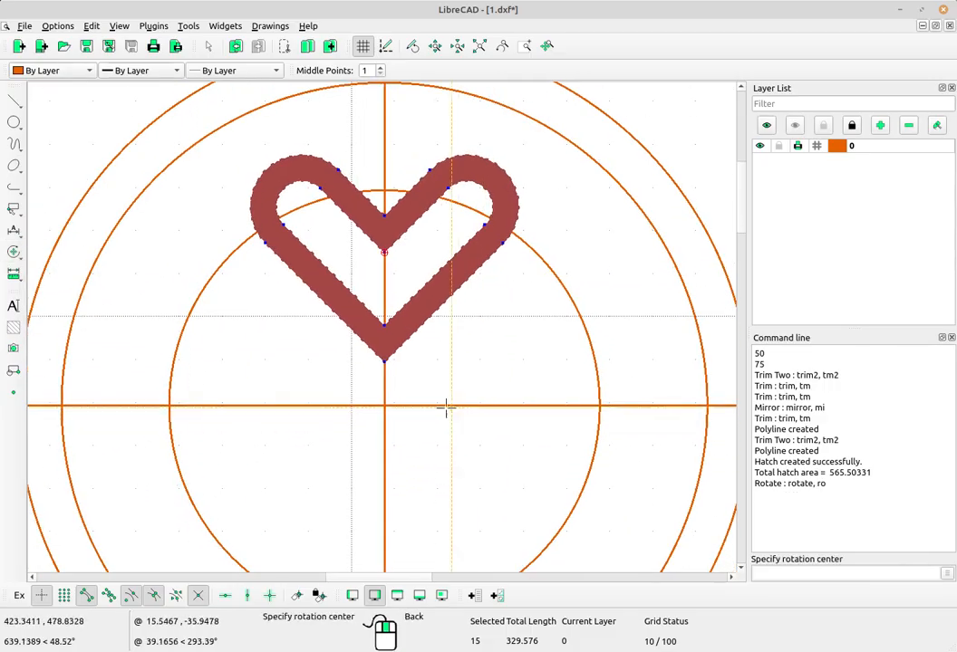
{"action": "left_click", "coordinate": [385, 406]}
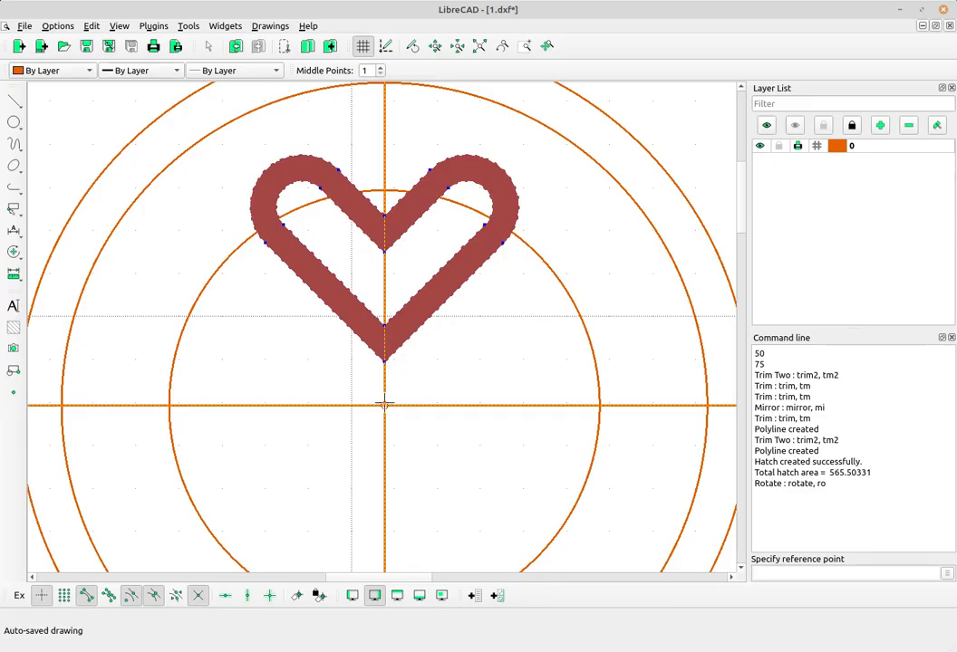
{"action": "scroll", "coordinate": [384, 403], "scroll_direction": "down", "scroll_amount": 1}
{"action": "middle_click_drag", "start_coordinate": [393, 376], "coordinate": [381, 420]}
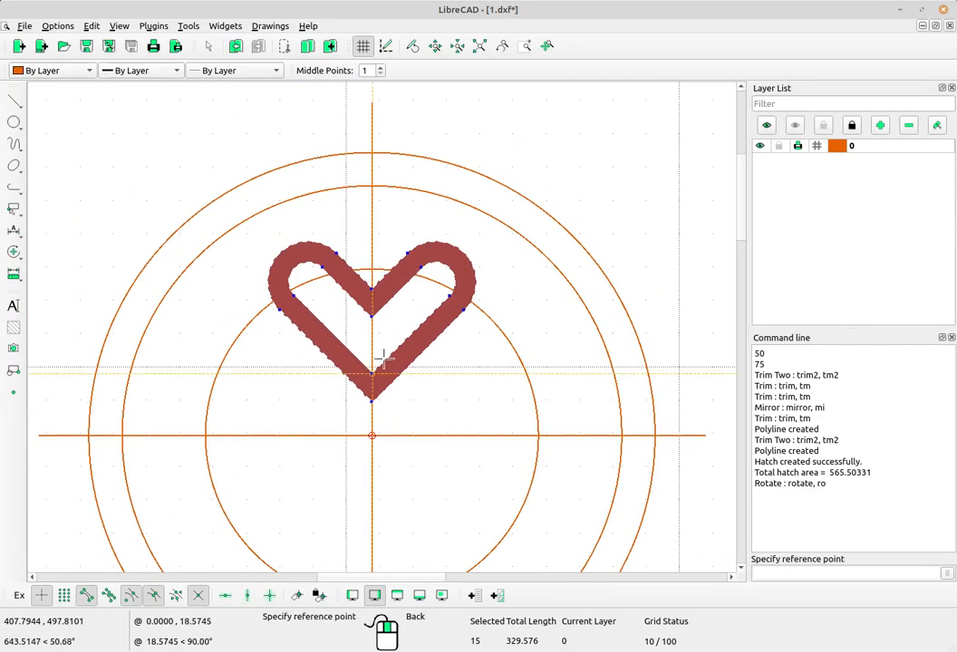
{"action": "left_click", "coordinate": [372, 103]}
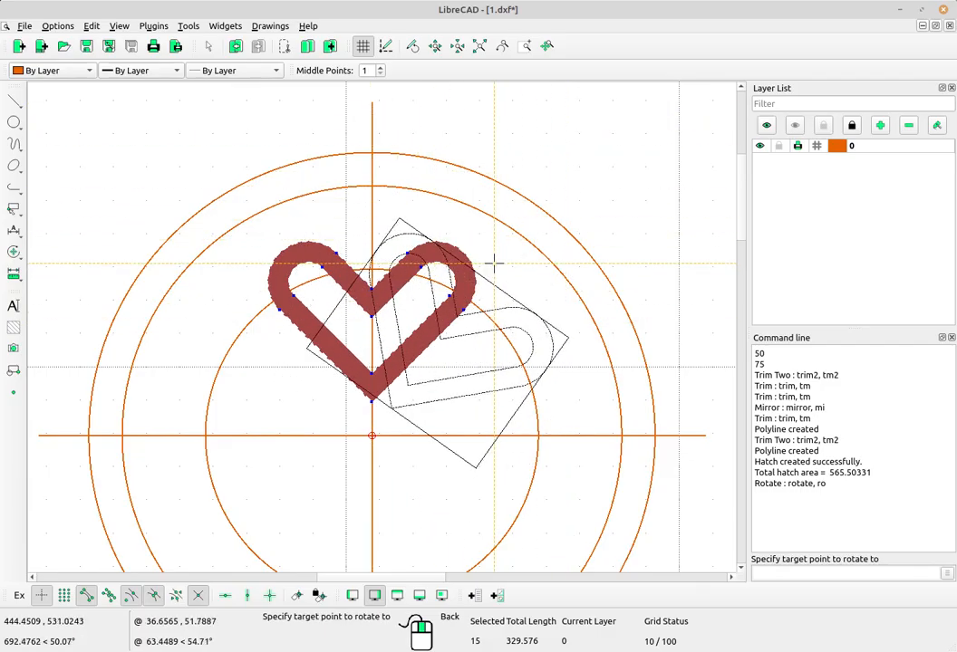
{"action": "middle_click_drag", "start_coordinate": [524, 353], "coordinate": [477, 257]}
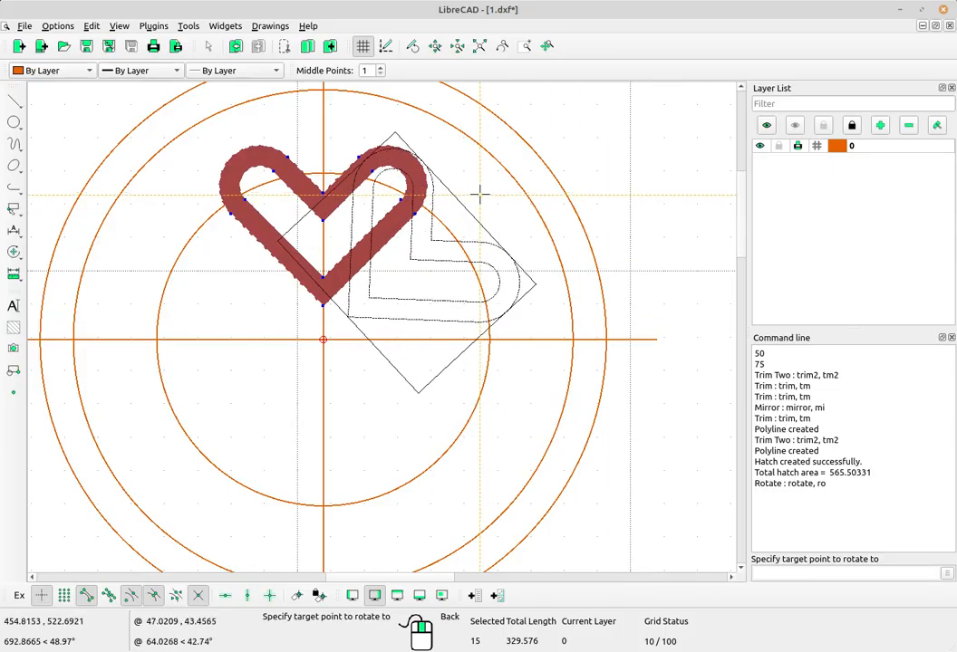
{"action": "left_click", "coordinate": [661, 344]}
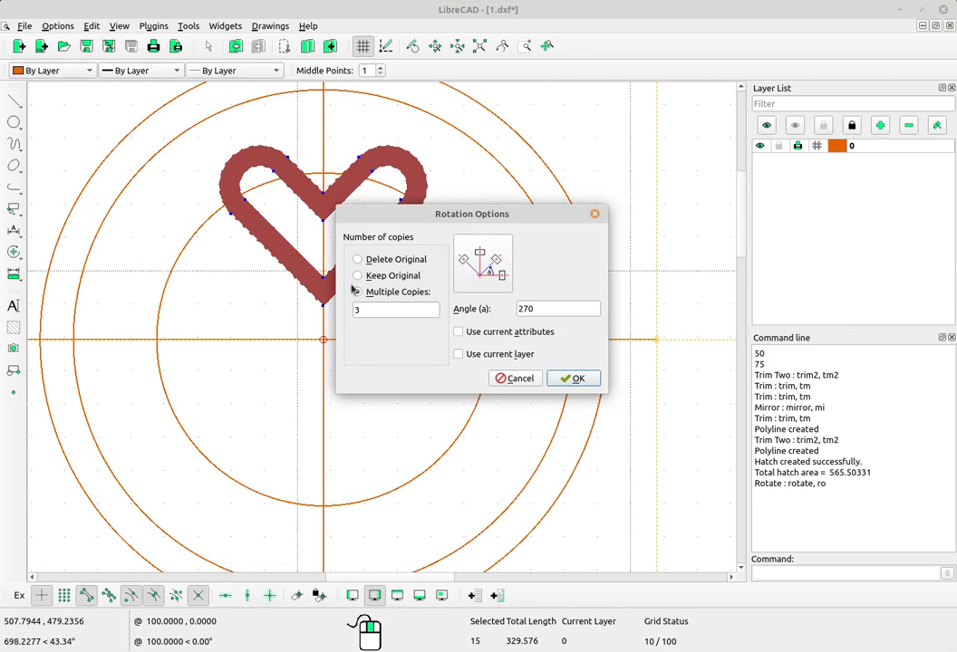
Step: Set the rotation to multiple copies with 3 copies at an angle of 270 and apply it
{"action": "left_click_drag", "start_coordinate": [360, 310], "coordinate": [346, 304]}
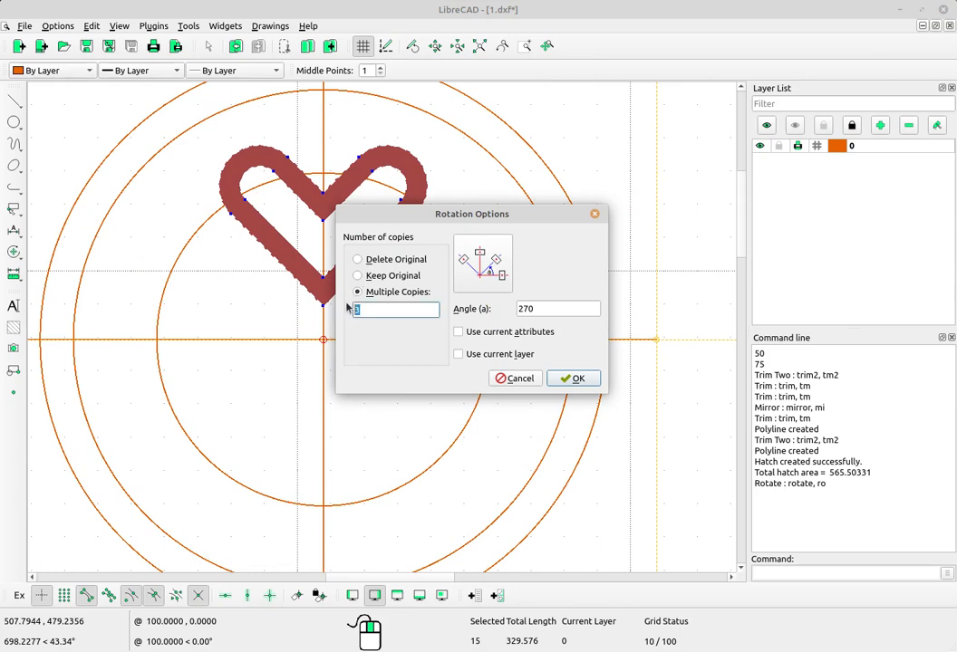
{"action": "left_click", "coordinate": [359, 309]}
{"action": "left_click", "coordinate": [523, 308]}
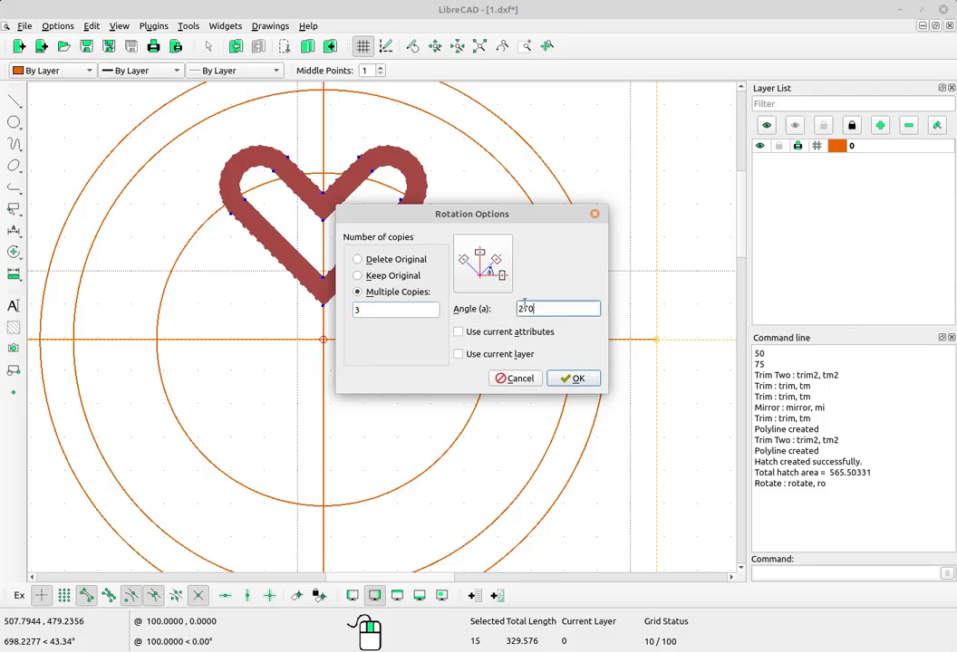
{"action": "double_click", "coordinate": [524, 308]}
{"action": "left_click", "coordinate": [574, 379]}
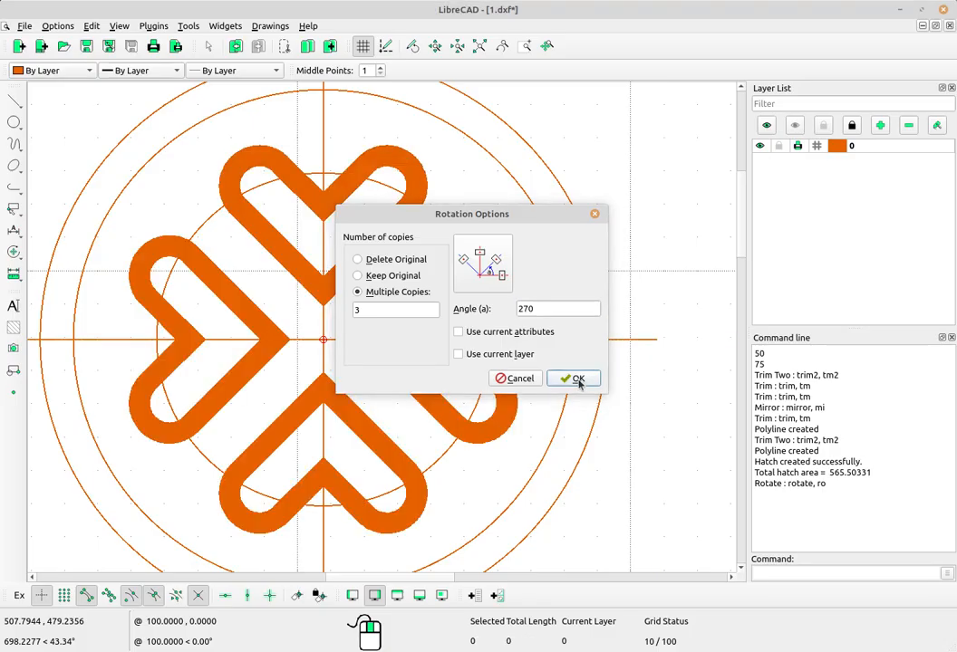
Step: Hatch the ring between the two outermost circles with a solid fill
{"action": "scroll", "coordinate": [528, 334], "scroll_direction": "down", "scroll_amount": 2}
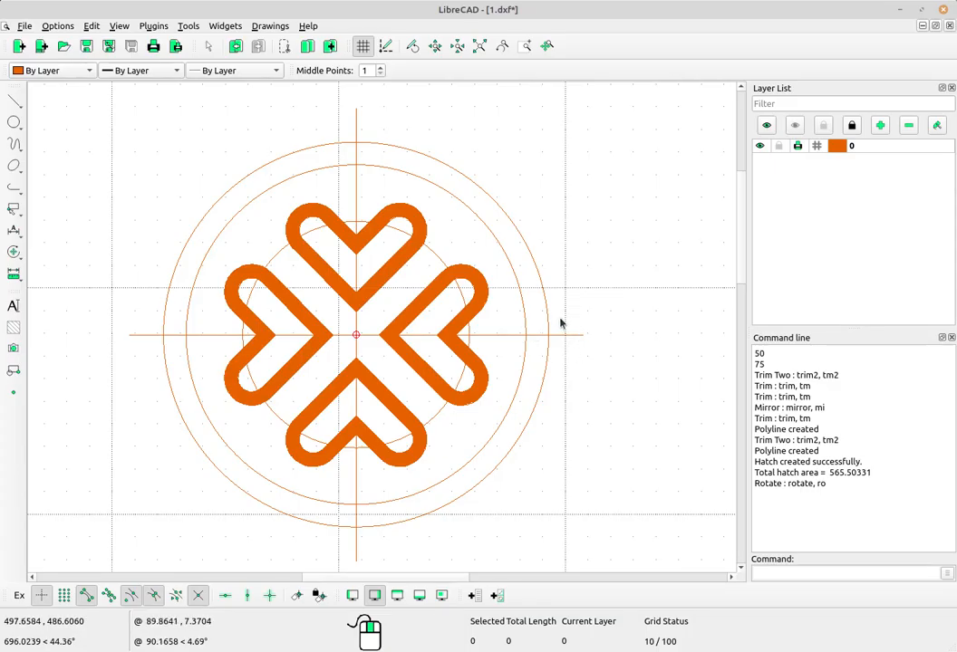
{"action": "left_click_drag", "start_coordinate": [564, 316], "coordinate": [520, 304]}
{"action": "scroll", "coordinate": [517, 311], "scroll_direction": "up", "scroll_amount": 4}
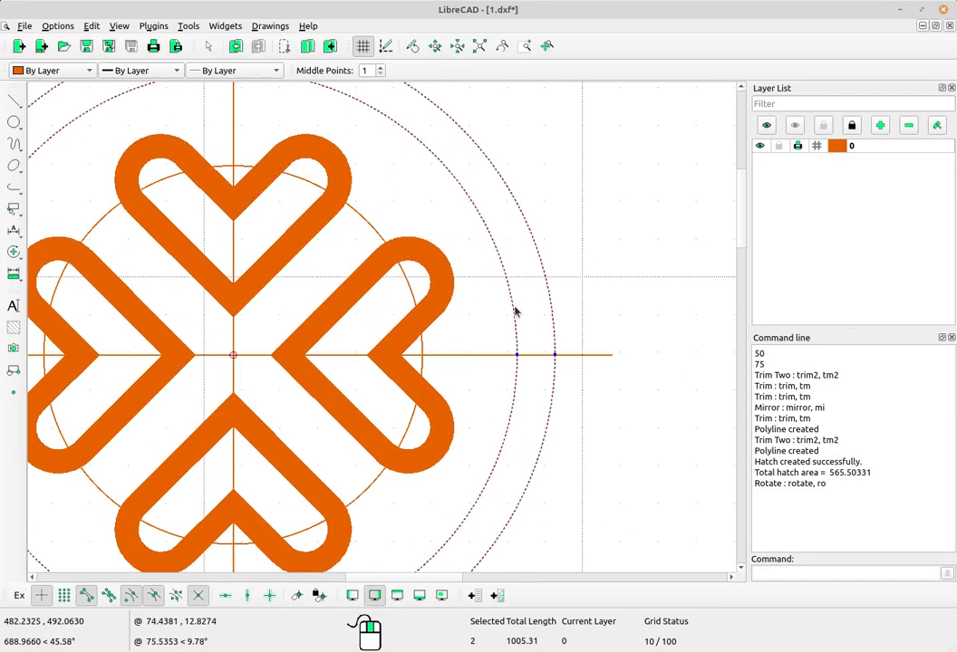
{"action": "scroll", "coordinate": [569, 370], "scroll_direction": "down", "scroll_amount": 5}
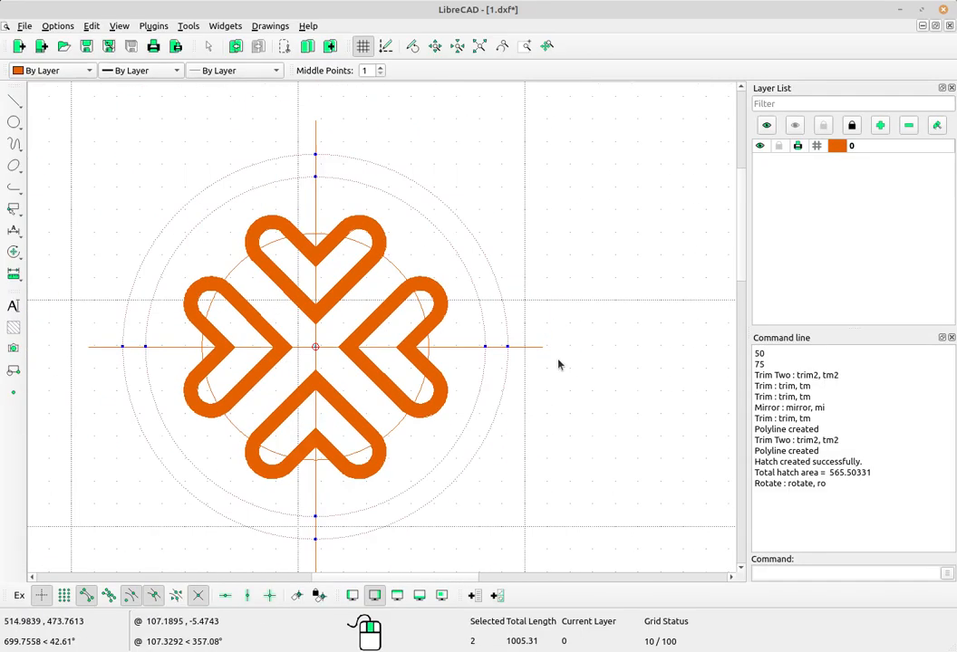
{"action": "middle_click_drag", "start_coordinate": [483, 361], "coordinate": [514, 327]}
{"action": "scroll", "coordinate": [489, 336], "scroll_direction": "up", "scroll_amount": 2}
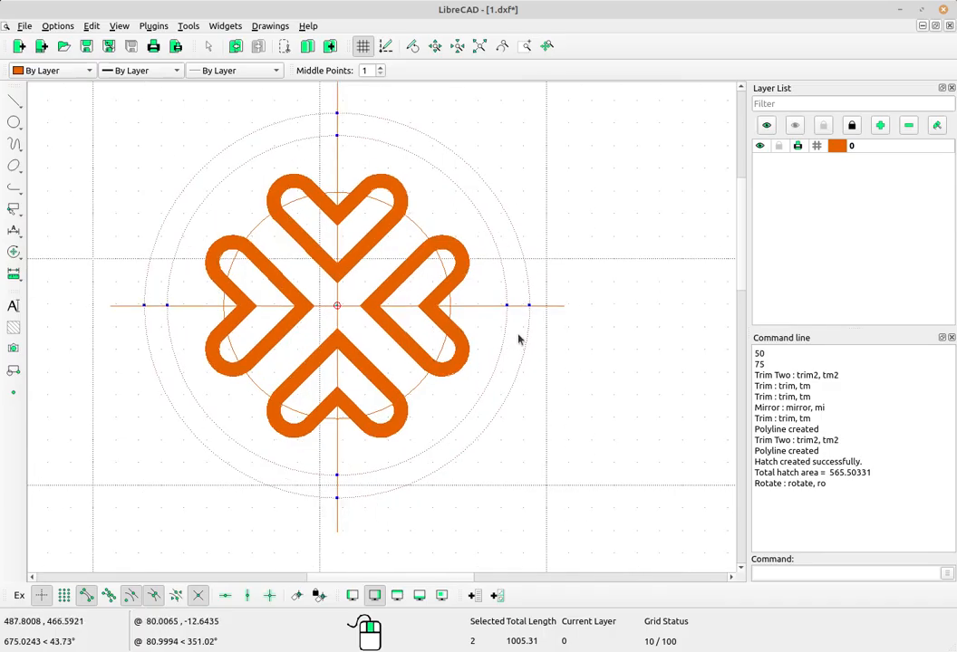
{"action": "left_click", "coordinate": [14, 327]}
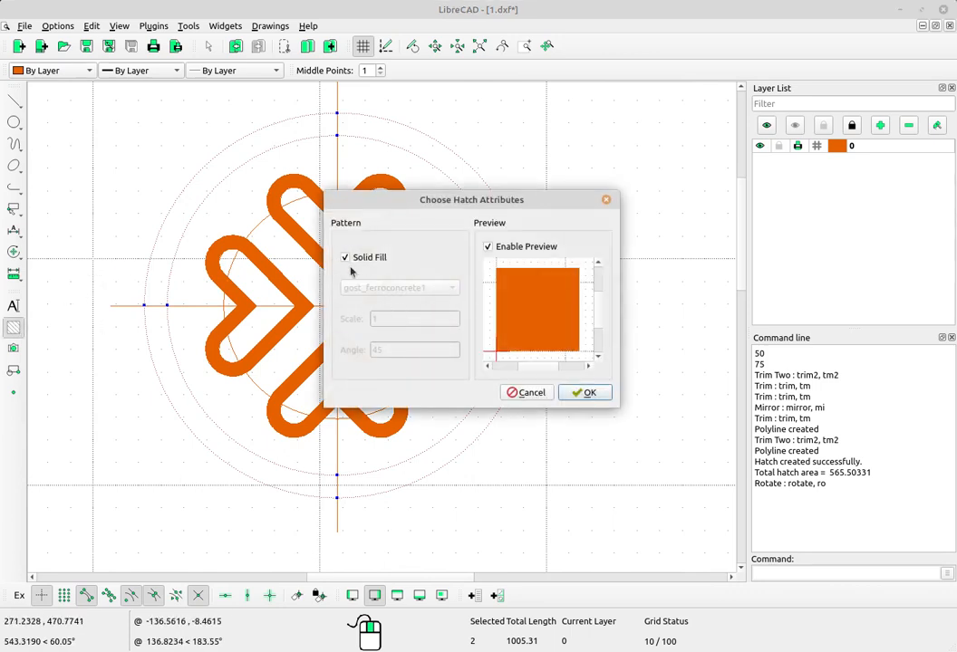
{"action": "left_click", "coordinate": [583, 393]}
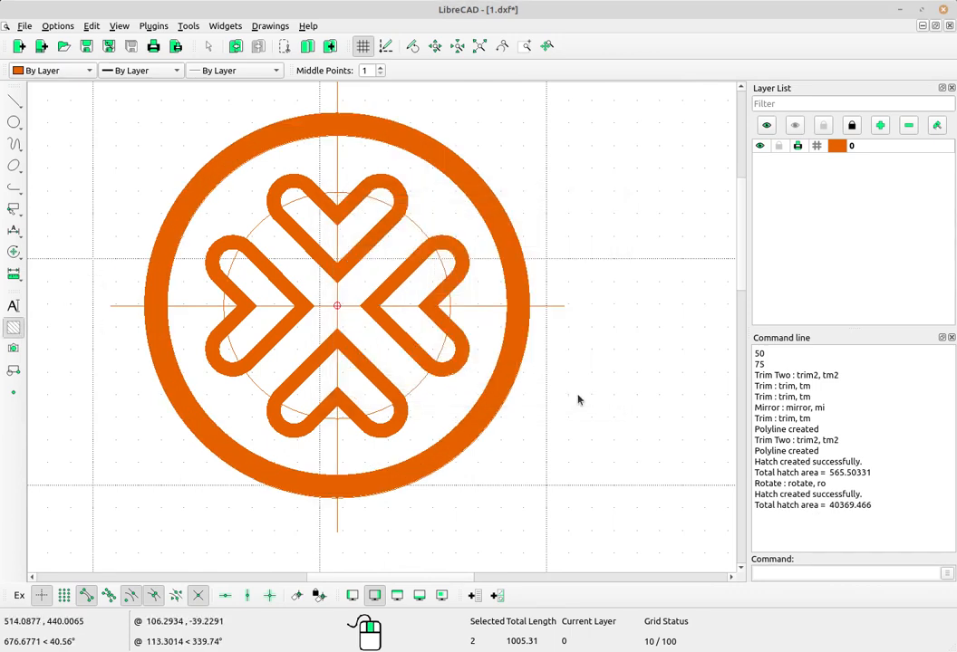
{"action": "scroll", "coordinate": [483, 330], "scroll_direction": "up", "scroll_amount": 1}
{"action": "scroll", "coordinate": [485, 330], "scroll_direction": "down", "scroll_amount": 1}
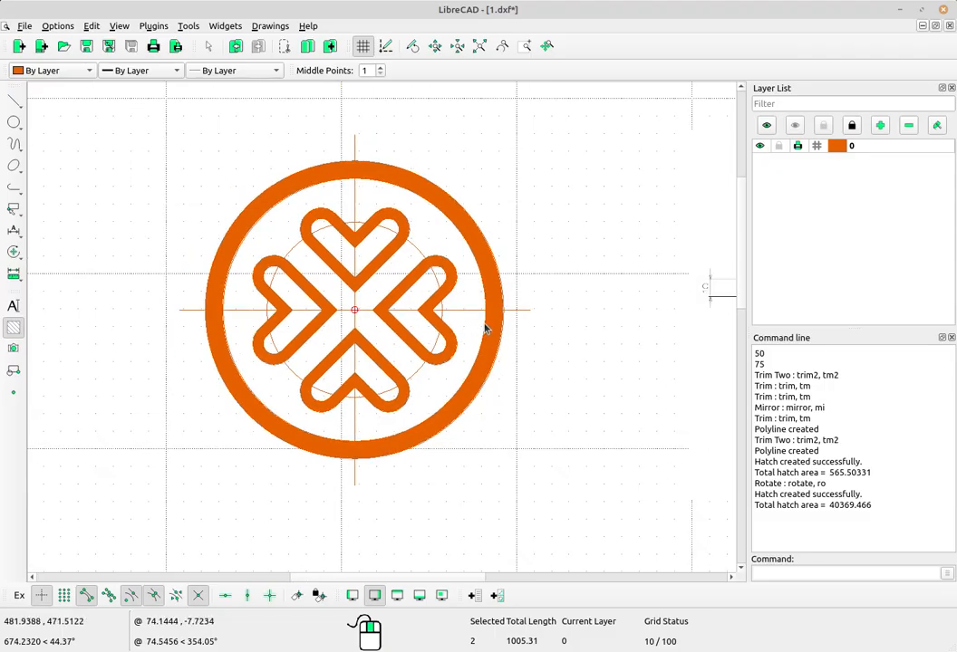
{"action": "scroll", "coordinate": [485, 330], "scroll_direction": "down", "scroll_amount": 2}
{"action": "middle_click_drag", "start_coordinate": [509, 338], "coordinate": [359, 343]}
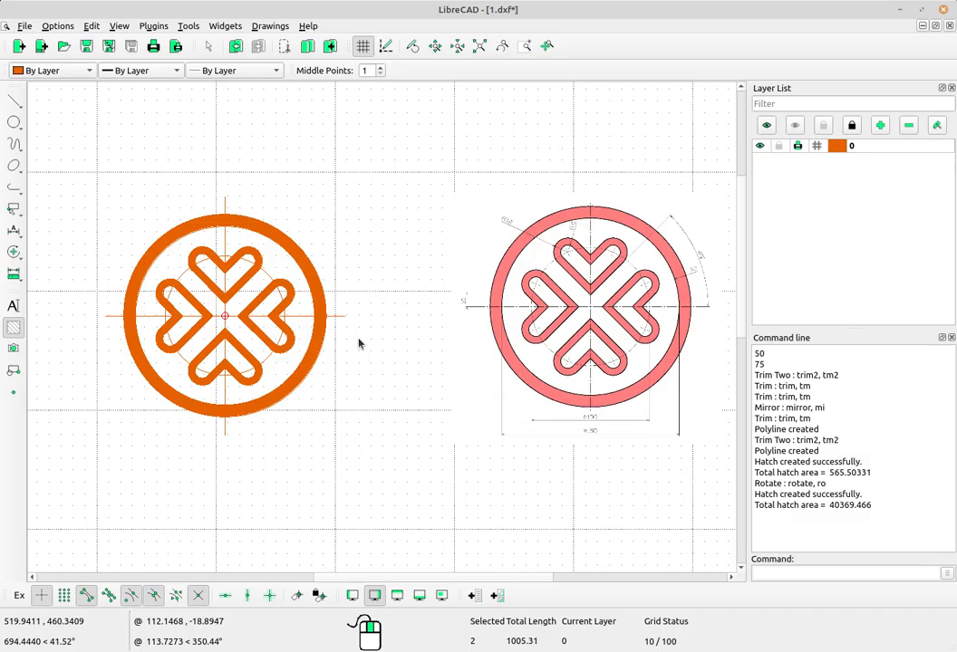